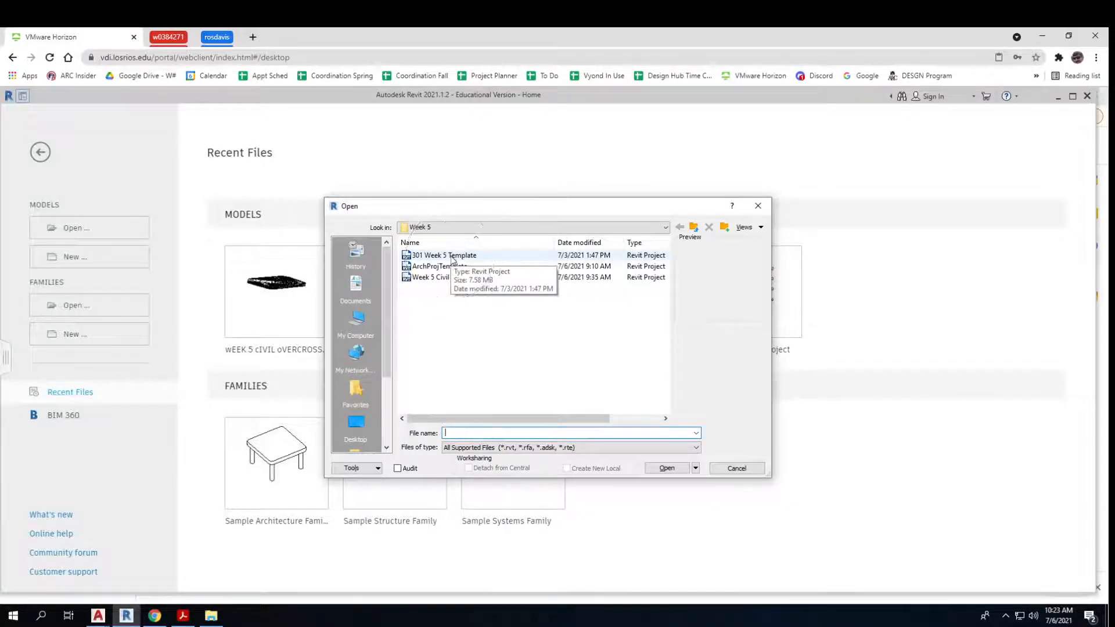
Open the ArchProjTemplate project from the Week 5 folder and show its Floor Plan view.
{"action": "left_click", "coordinate": [451, 256]}
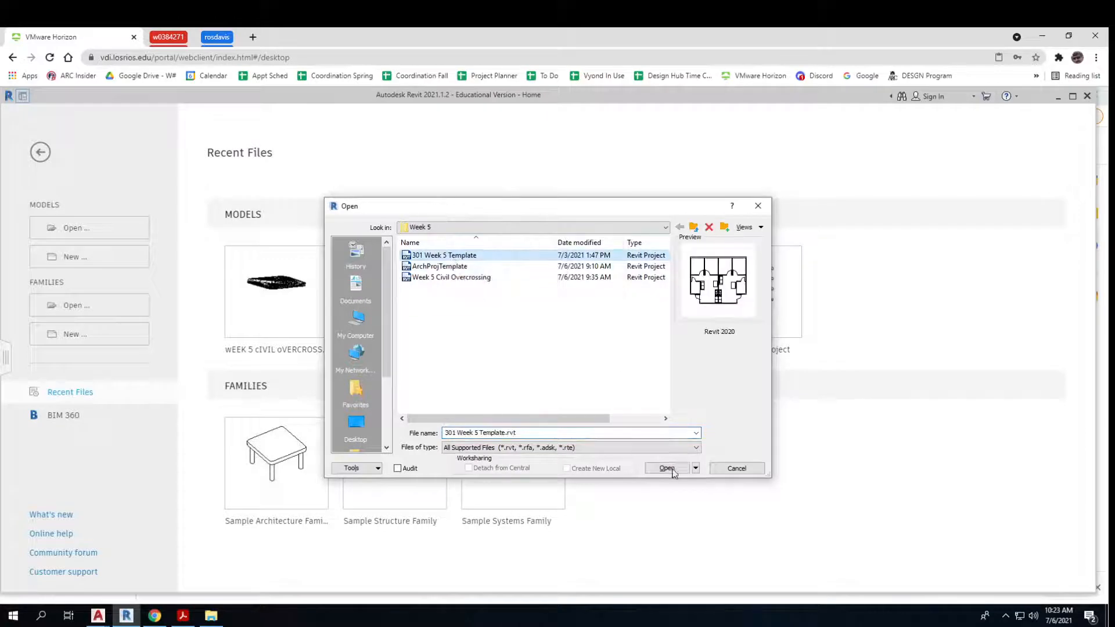
{"action": "left_click", "coordinate": [459, 267]}
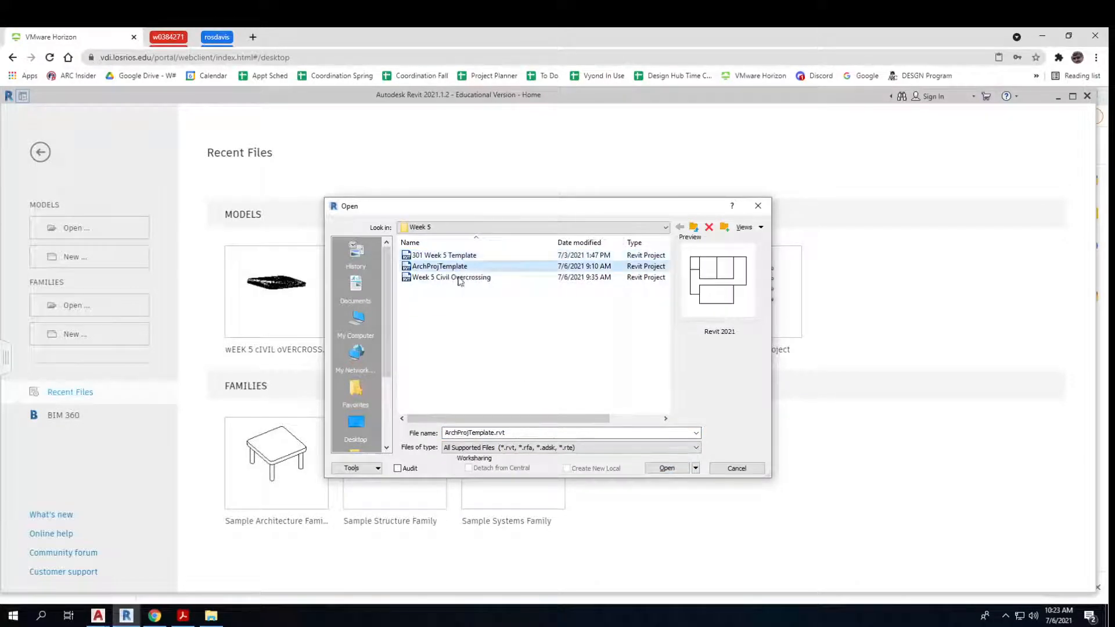
{"action": "left_click", "coordinate": [667, 468]}
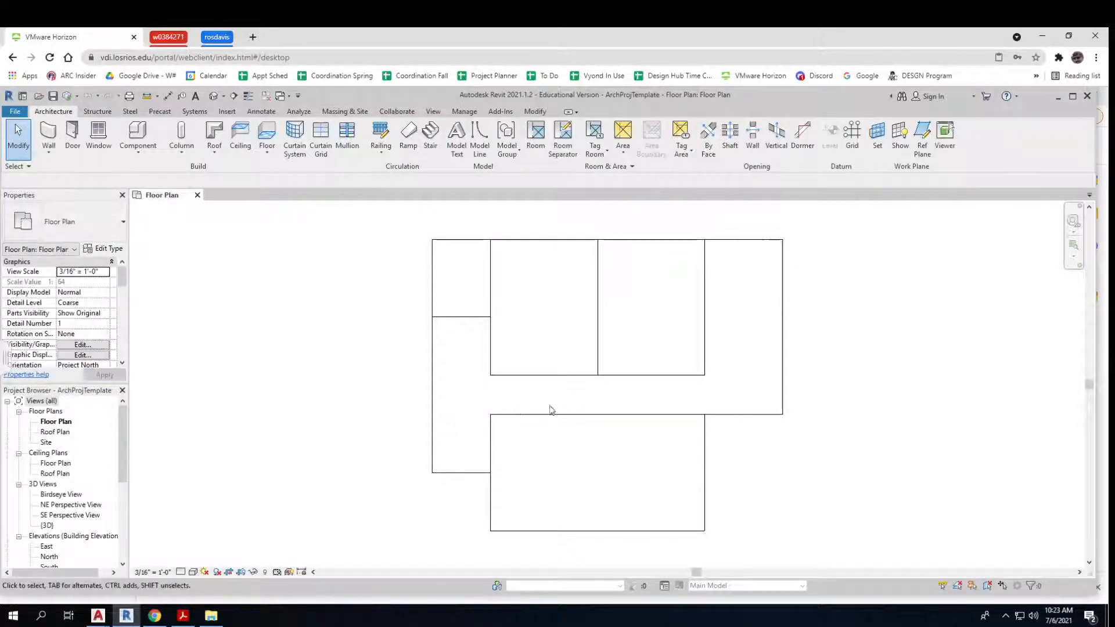
{"action": "double_click", "coordinate": [57, 425]}
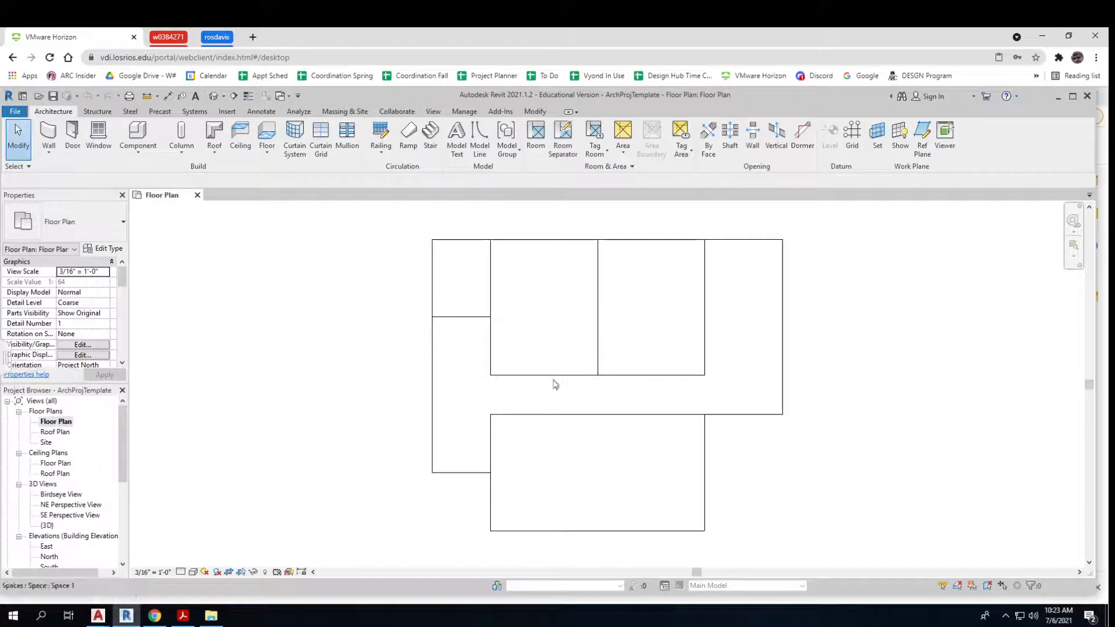
{"action": "scroll", "coordinate": [656, 478], "scroll_direction": "down", "scroll_amount": 2}
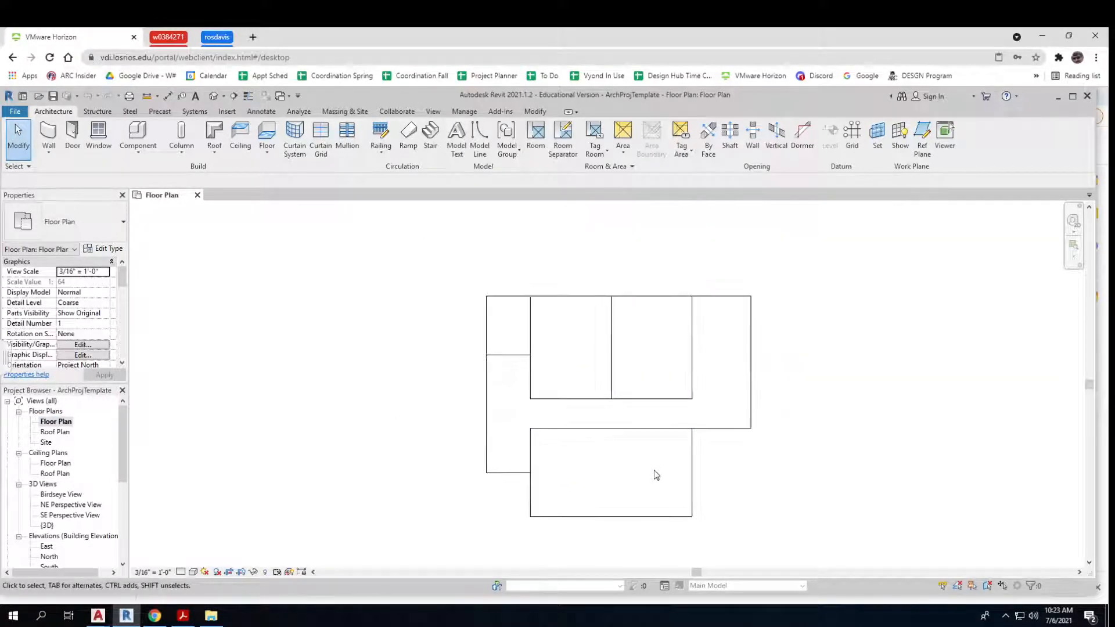
{"action": "middle_click_drag", "start_coordinate": [654, 473], "coordinate": [625, 449]}
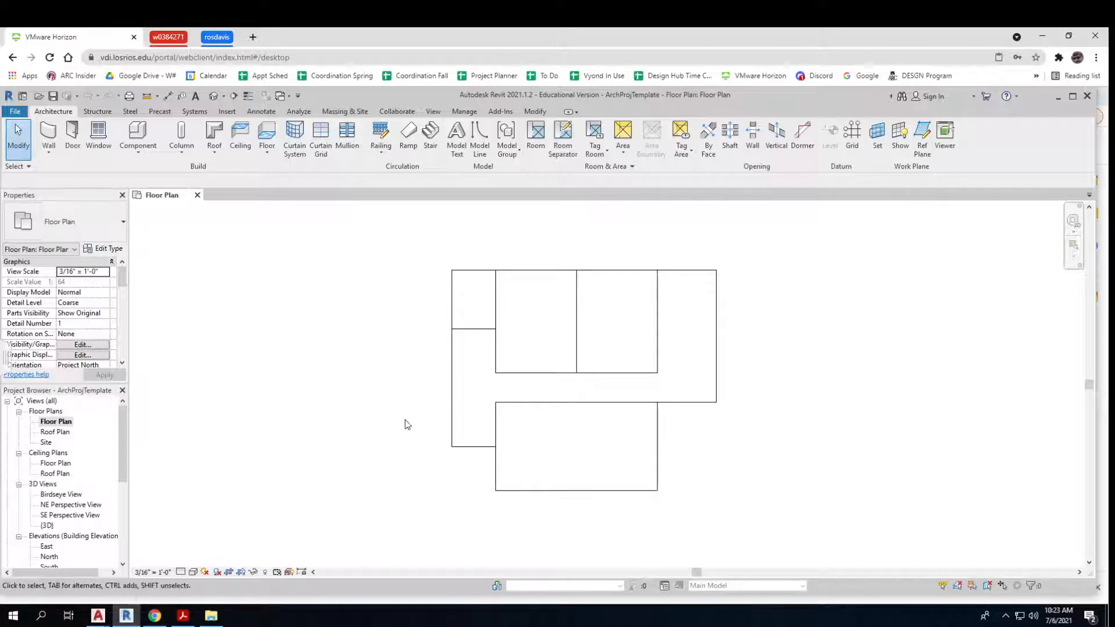
Hide the Spaces category in the floor plan view, using the space in the upper-left room.
{"action": "left_click", "coordinate": [475, 319]}
{"action": "right_click", "coordinate": [473, 317]}
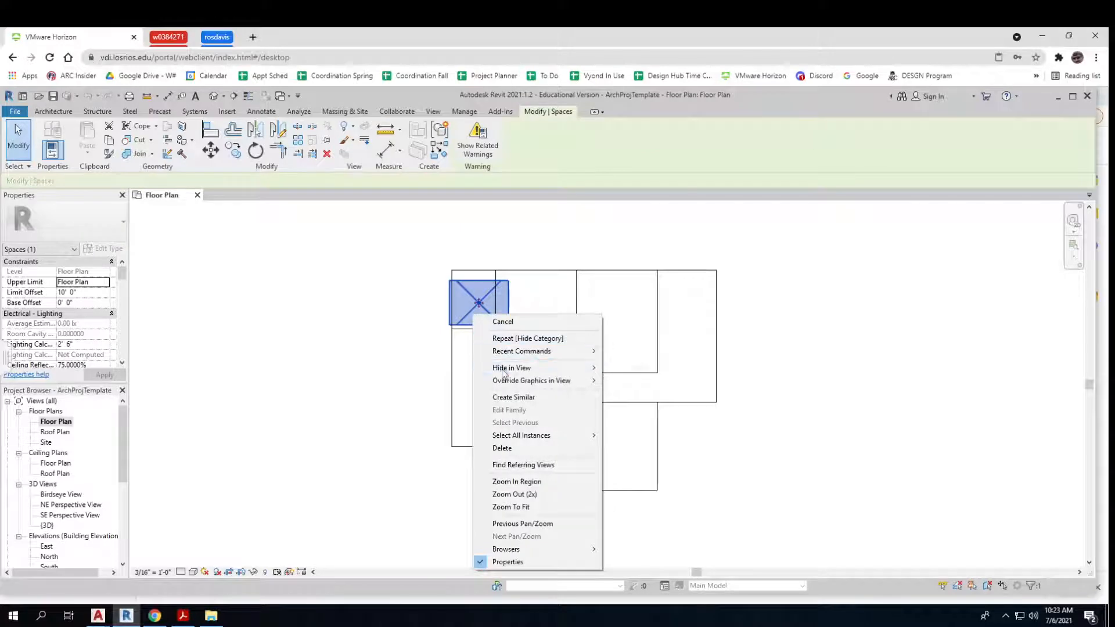
{"action": "mouse_move", "coordinate": [552, 372]}
{"action": "left_click", "coordinate": [633, 381]}
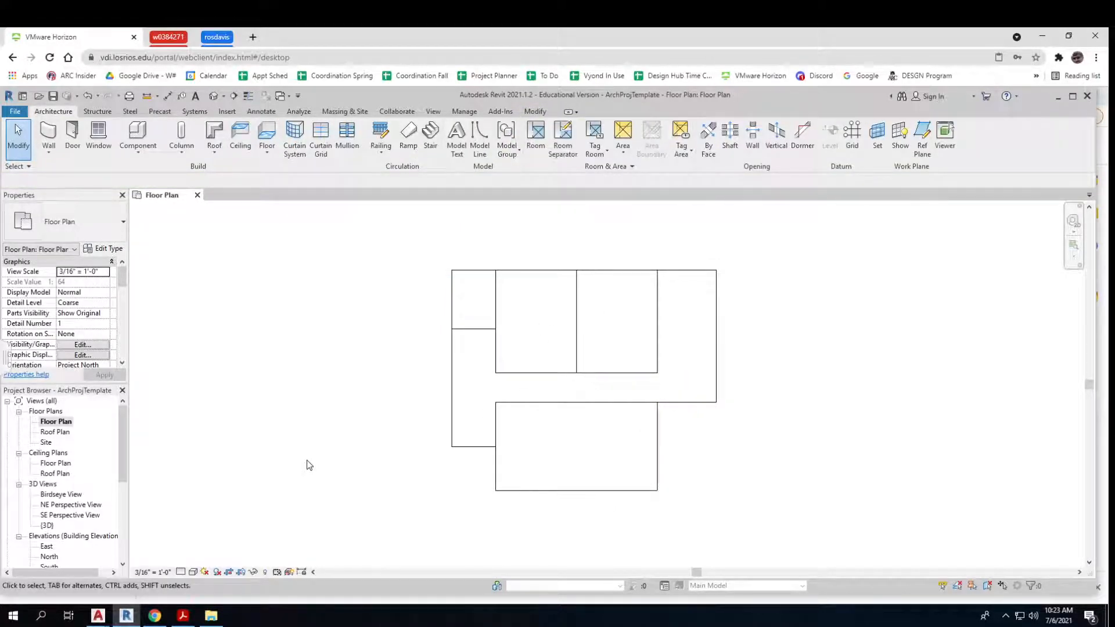
{"action": "middle_click_drag", "start_coordinate": [389, 443], "coordinate": [378, 421]}
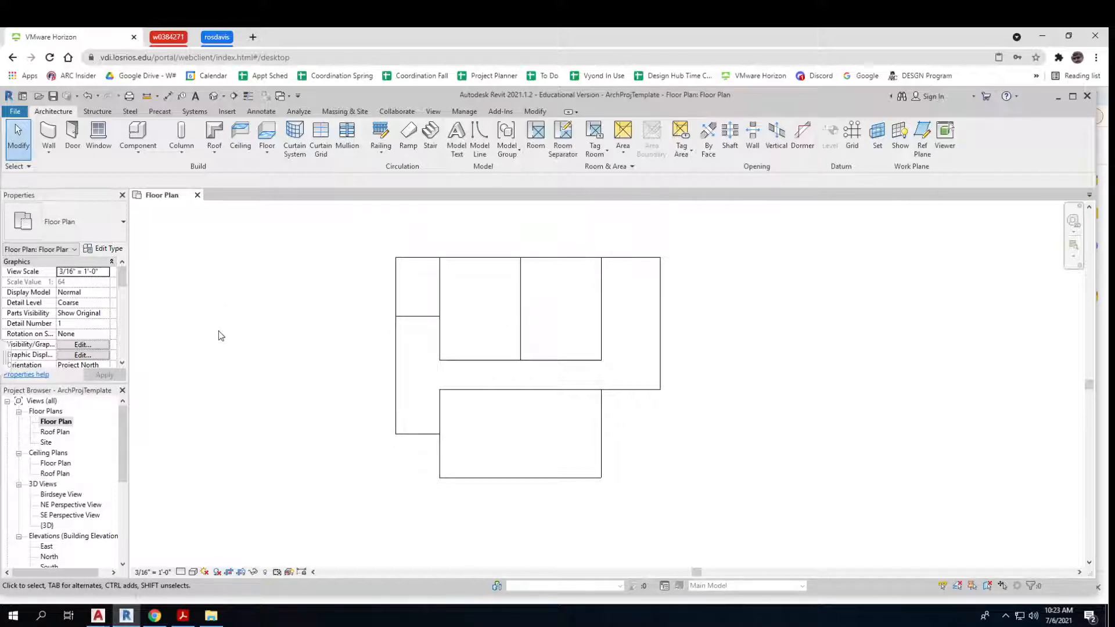
Close the Project Browser and turn it back on in the user interface options.
{"action": "left_click", "coordinate": [57, 427]}
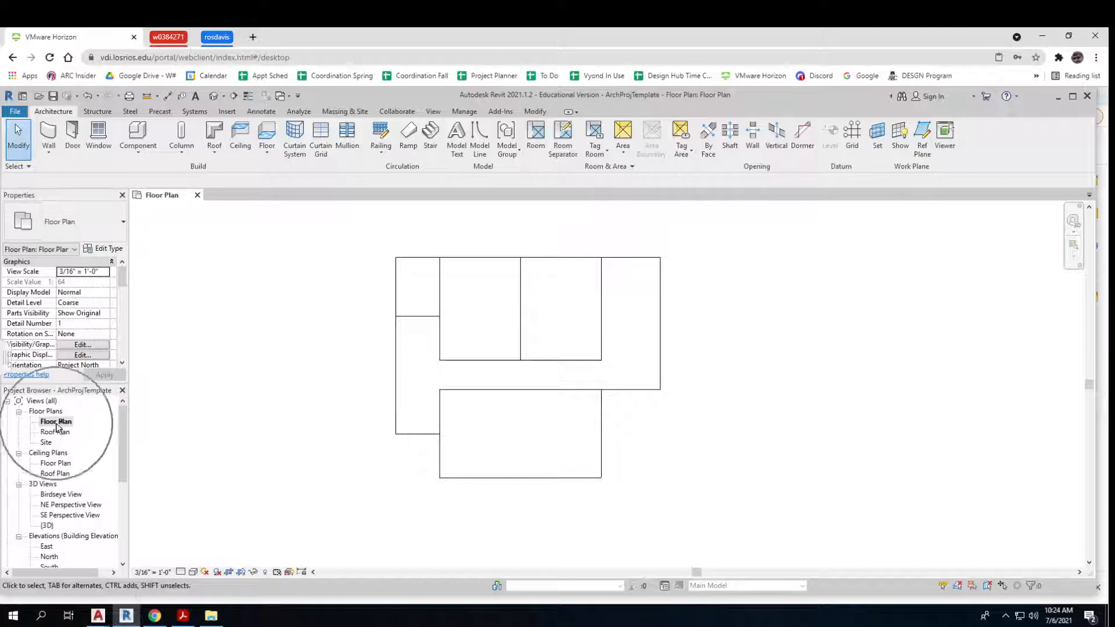
{"action": "left_click", "coordinate": [57, 427]}
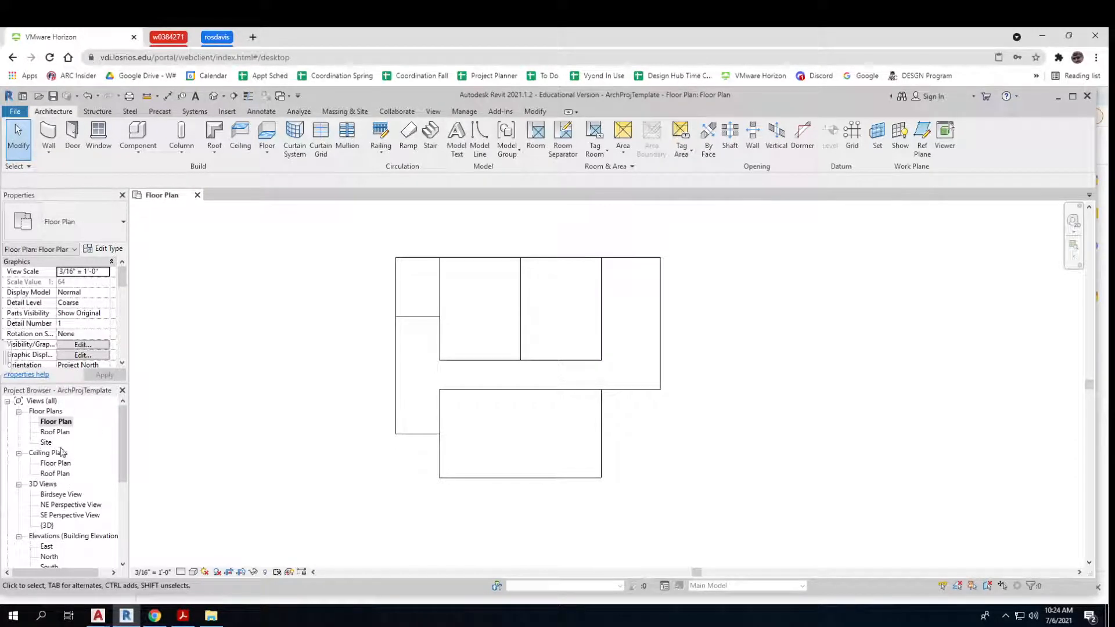
{"action": "left_click", "coordinate": [122, 390]}
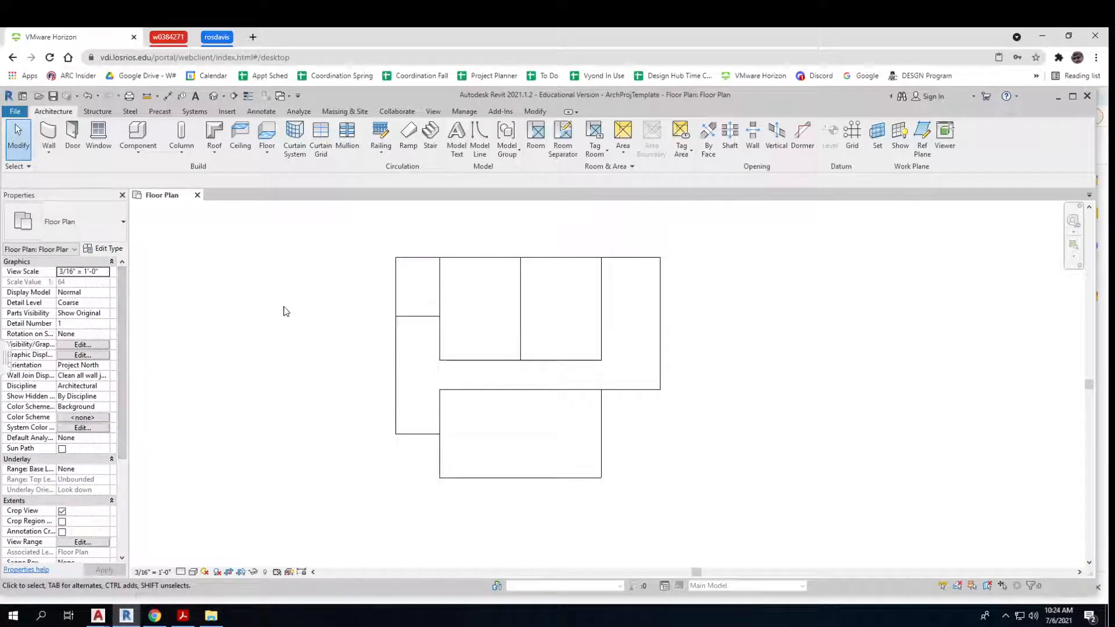
{"action": "left_click", "coordinate": [433, 112]}
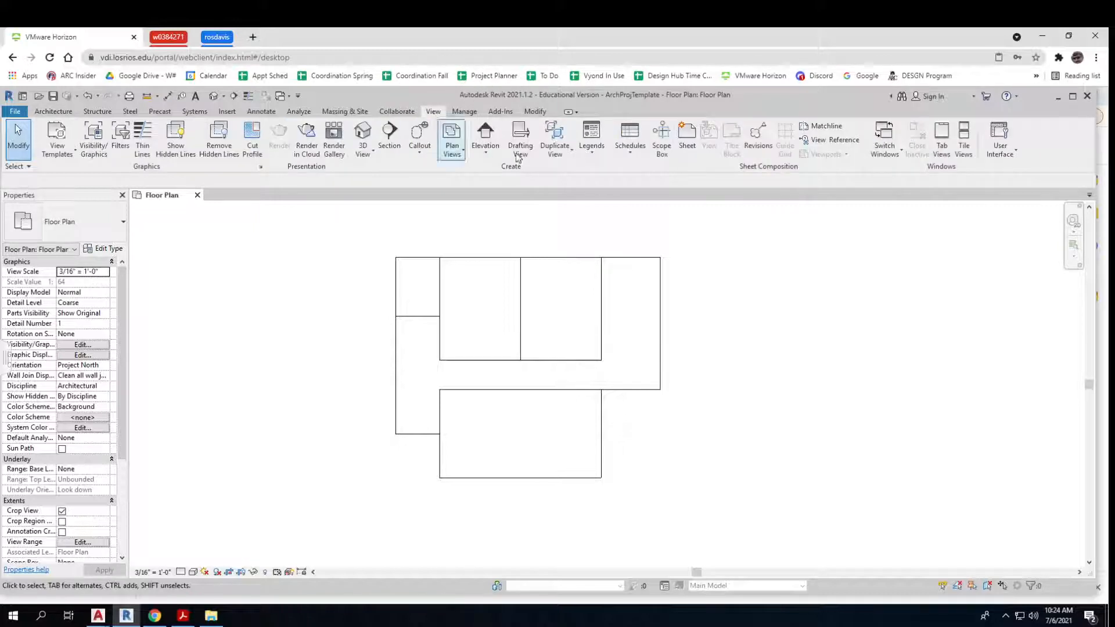
{"action": "left_click", "coordinate": [1008, 156]}
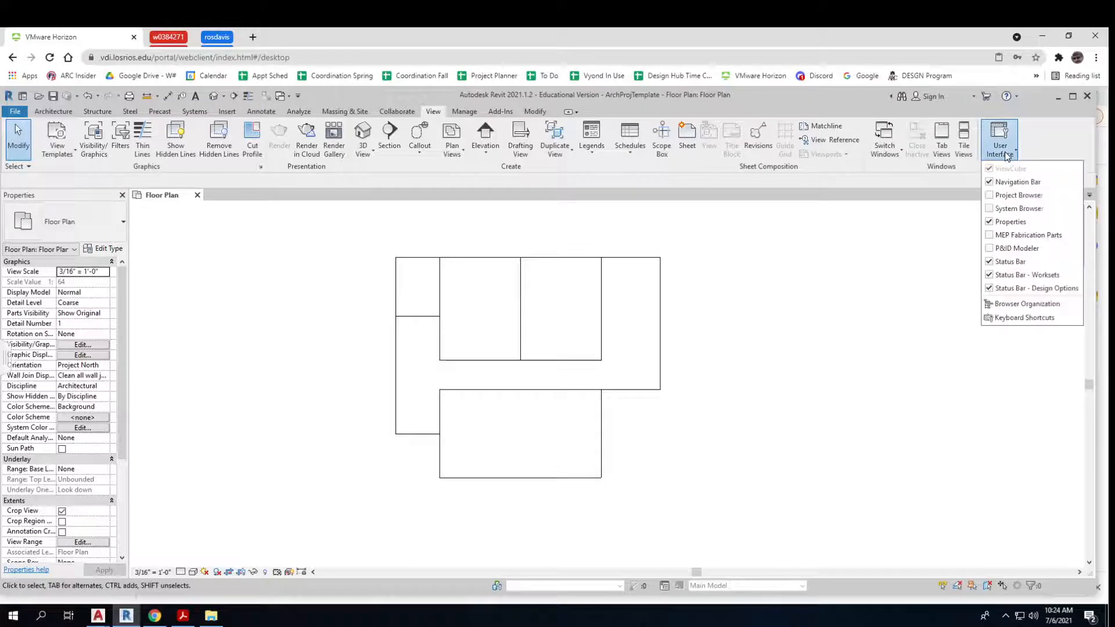
{"action": "left_click", "coordinate": [991, 198]}
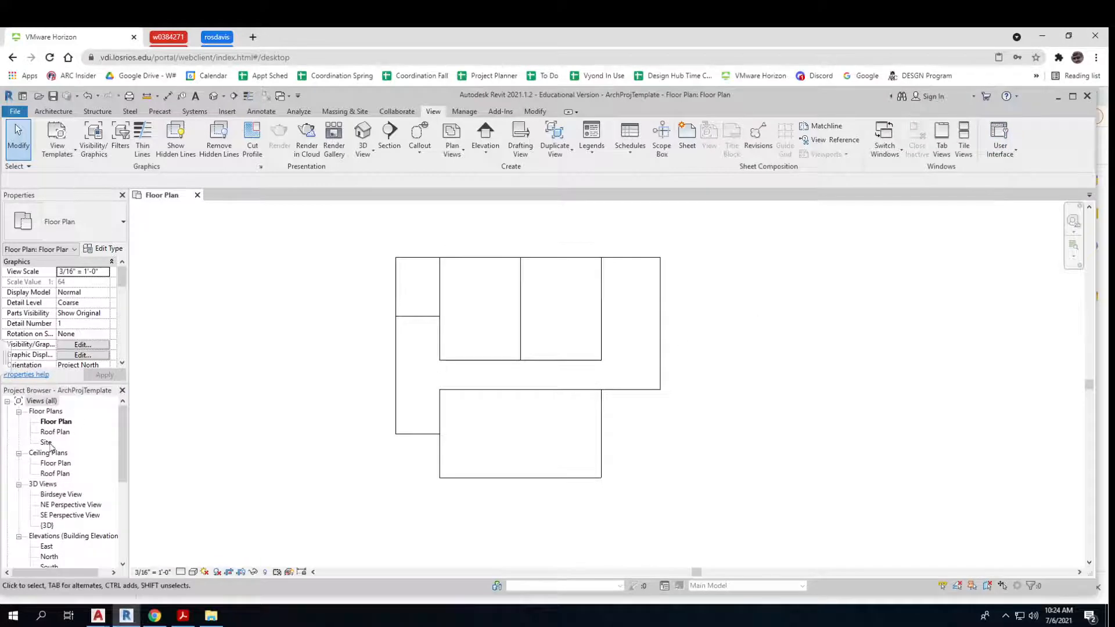
{"action": "mouse_move", "coordinate": [123, 443]}
{"action": "left_mouse_down"}
{"action": "mouse_move", "coordinate": [123, 480]}
{"action": "mouse_move", "coordinate": [123, 430]}
{"action": "left_mouse_up"}
{"action": "left_click", "coordinate": [41, 401]}
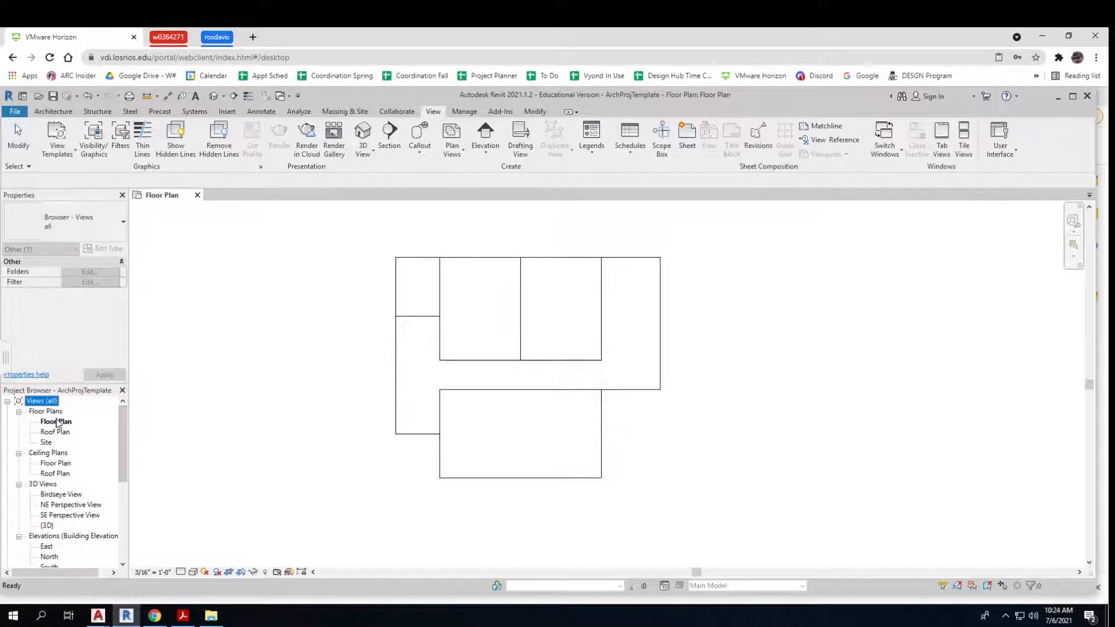
Open the {3D} view and return to the Floor Plan view.
{"action": "key", "text": "ctrl"}
{"action": "double_click", "coordinate": [47, 526]}
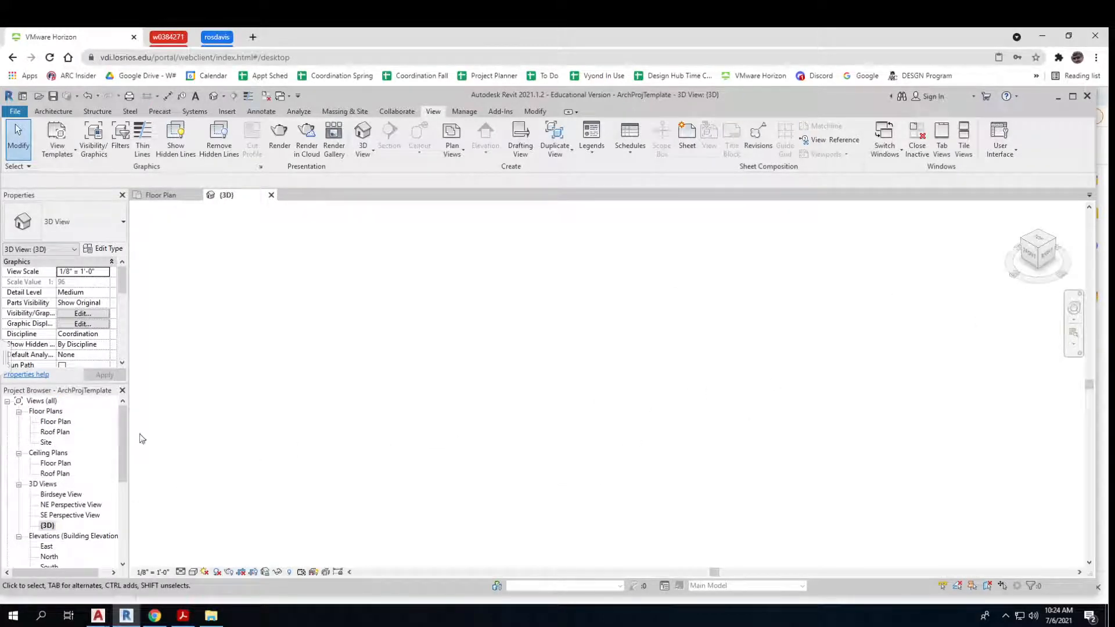
{"action": "double_click", "coordinate": [55, 423]}
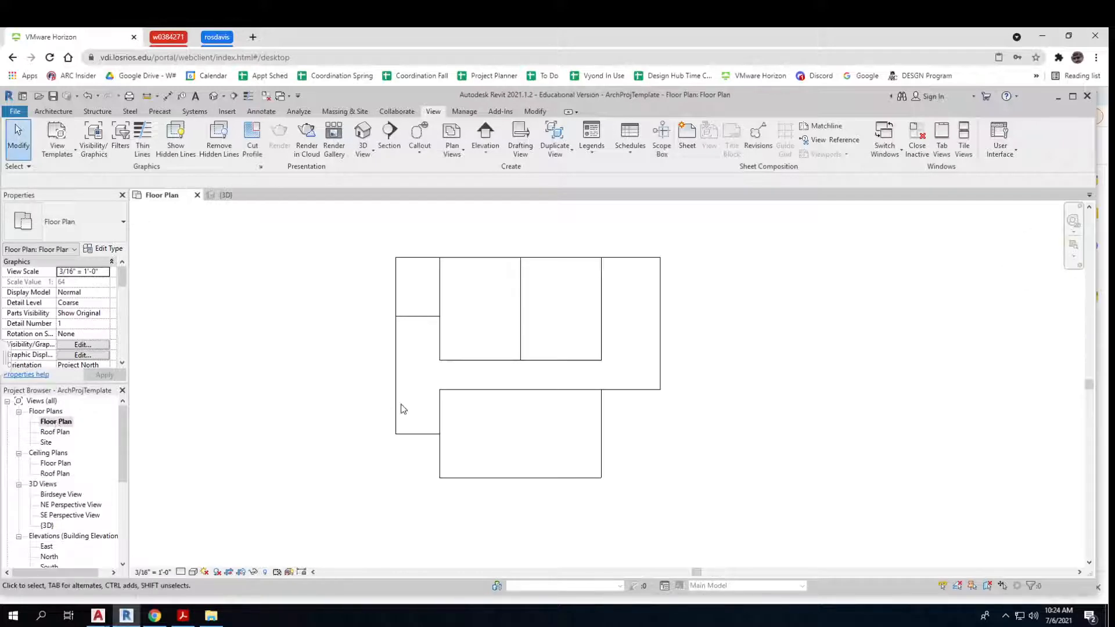
{"action": "key", "text": "ctrl"}
{"action": "key", "text": "ctrl"}
{"action": "key", "text": "ctrl"}
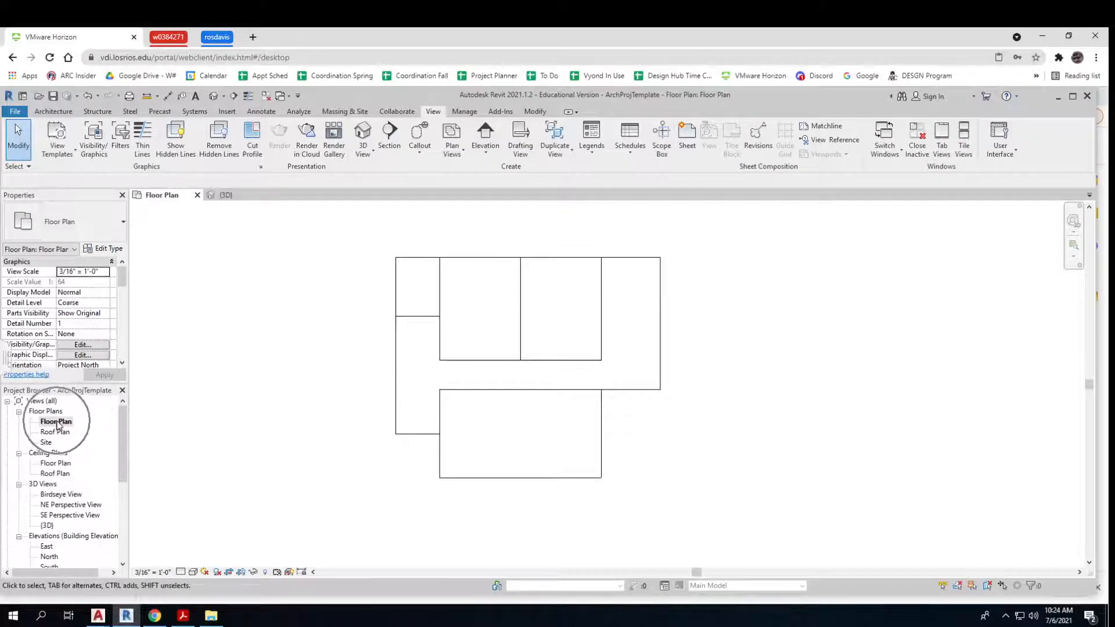
{"action": "key", "text": "ctrl"}
{"action": "key", "text": "ctrl"}
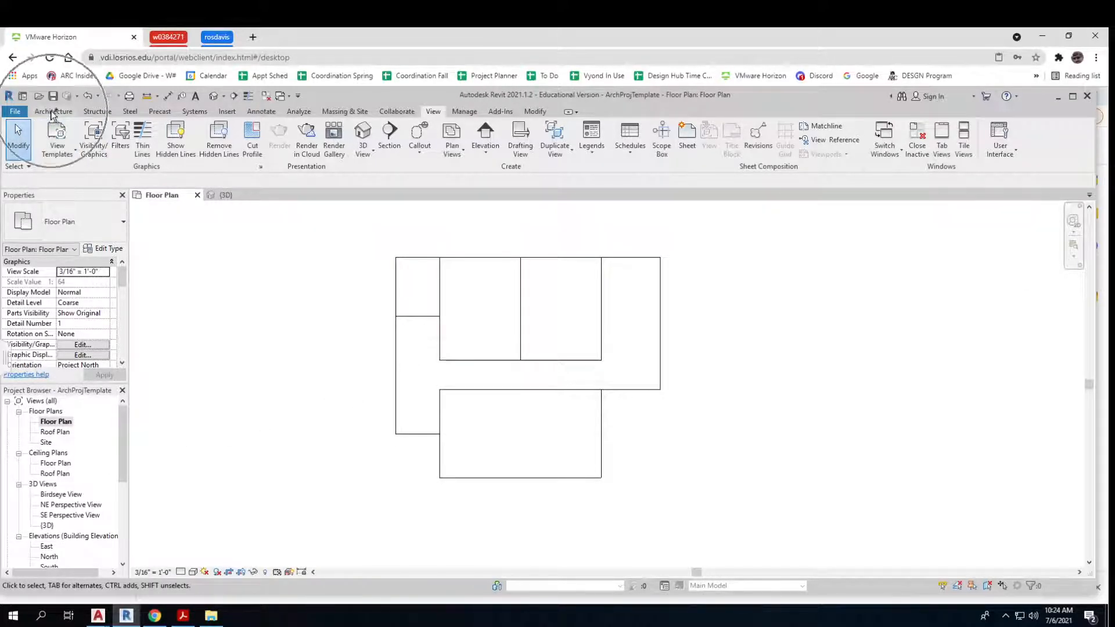
Start an architectural wall with the basic wall type Exterior - EIFS on 2x4 Stud.
{"action": "left_click", "coordinate": [51, 112]}
{"action": "key", "text": "ctrl"}
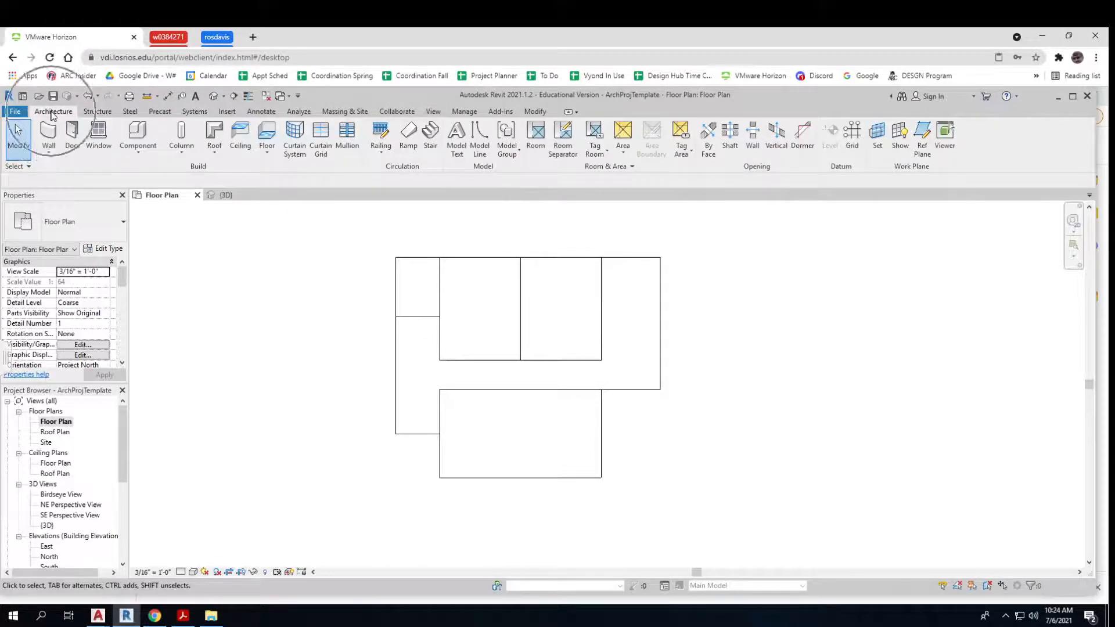
{"action": "left_click", "coordinate": [50, 137]}
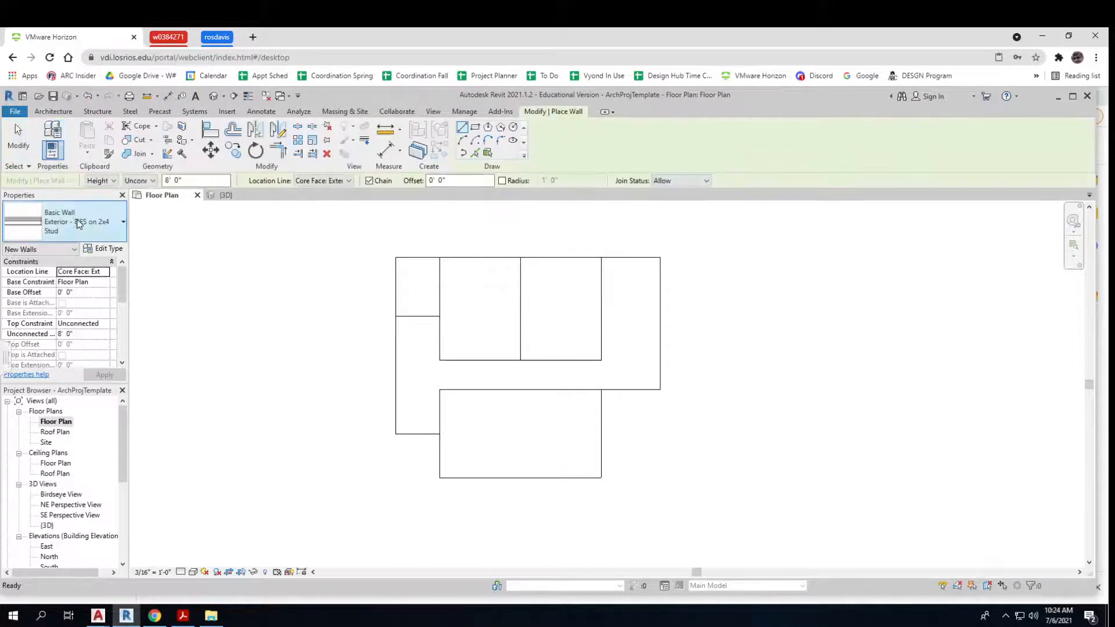
{"action": "left_click", "coordinate": [122, 224]}
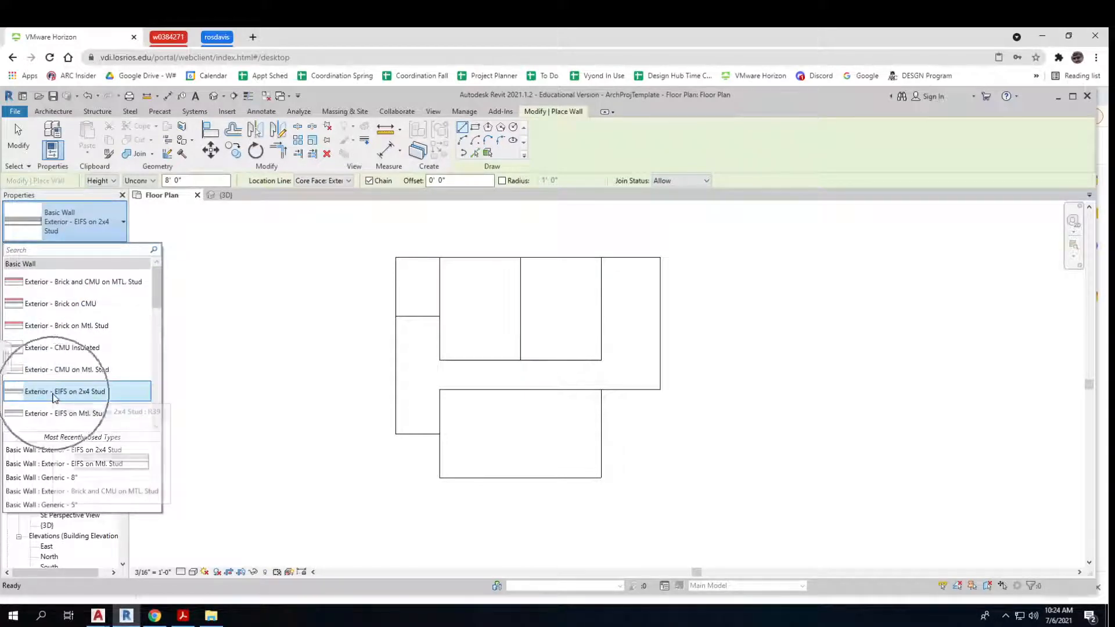
{"action": "key", "text": "ctrl"}
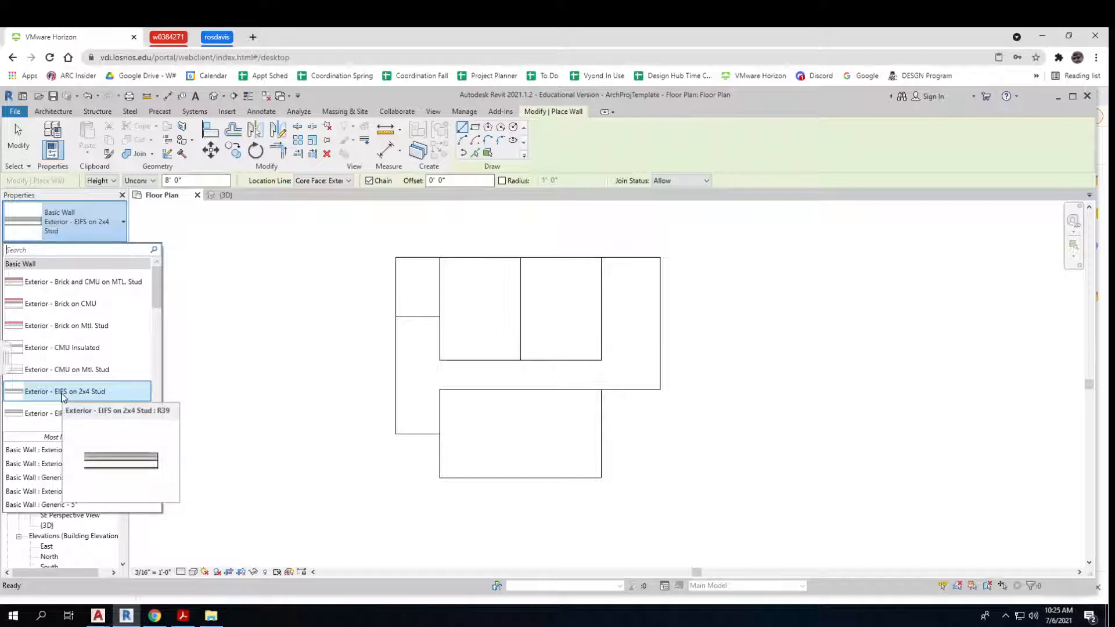
{"action": "key", "text": "ctrl"}
{"action": "key", "text": "ctrl"}
{"action": "key", "text": "ctrl"}
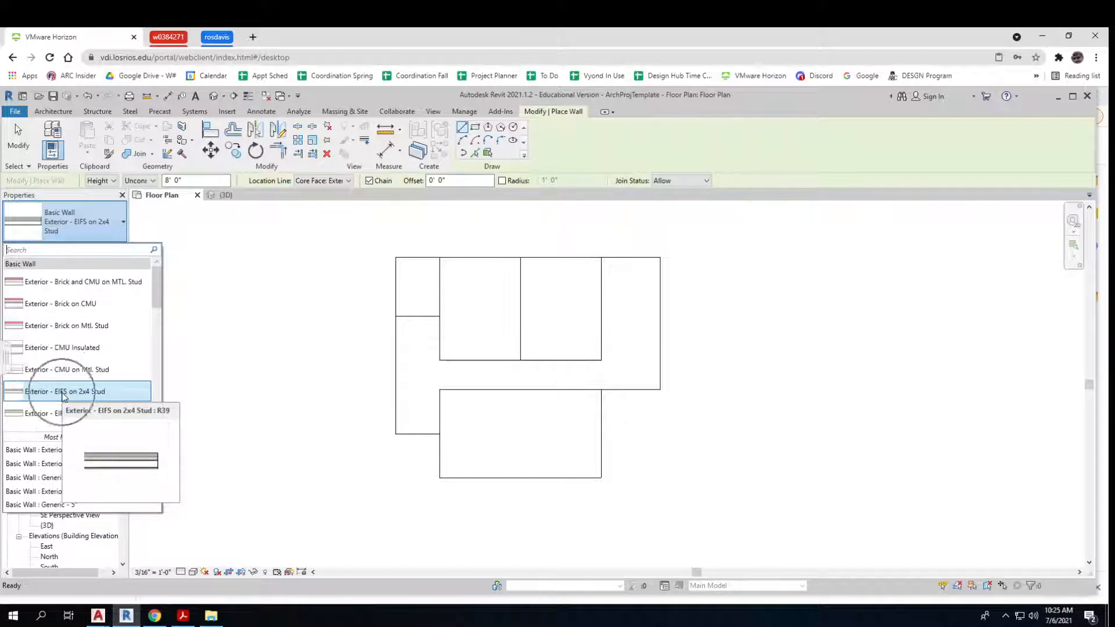
{"action": "key", "text": "ctrl"}
{"action": "key", "text": "ctrl"}
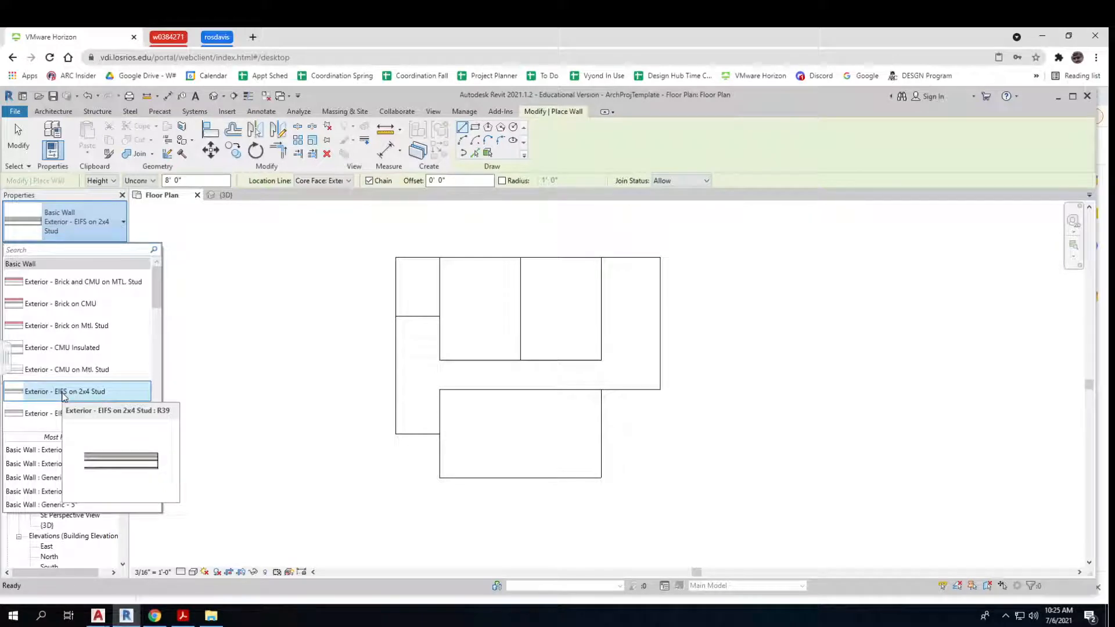
{"action": "left_click", "coordinate": [92, 392]}
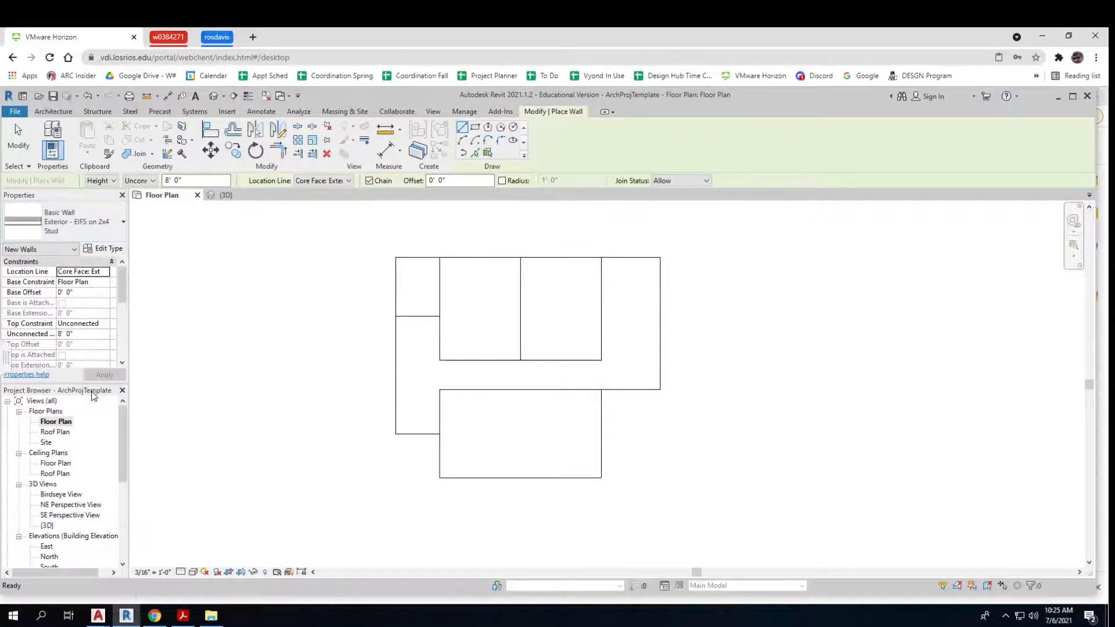
Examine the layers, materials and thicknesses in the structure of the Exterior - EIFS on 2x4 Stud wall type.
{"action": "left_click", "coordinate": [103, 249]}
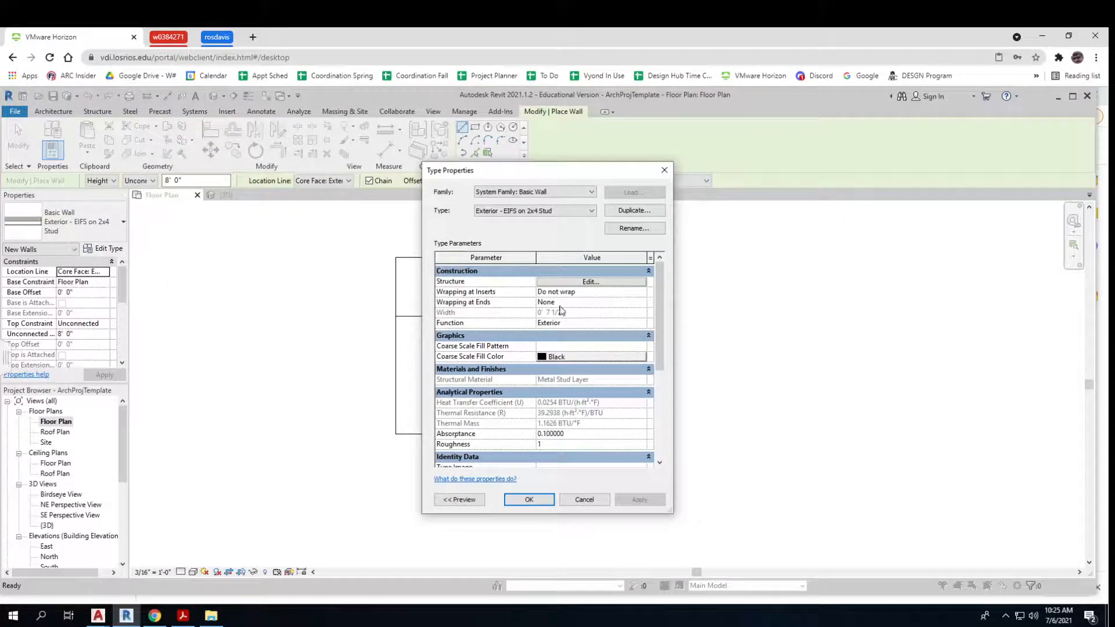
{"action": "left_click", "coordinate": [589, 282]}
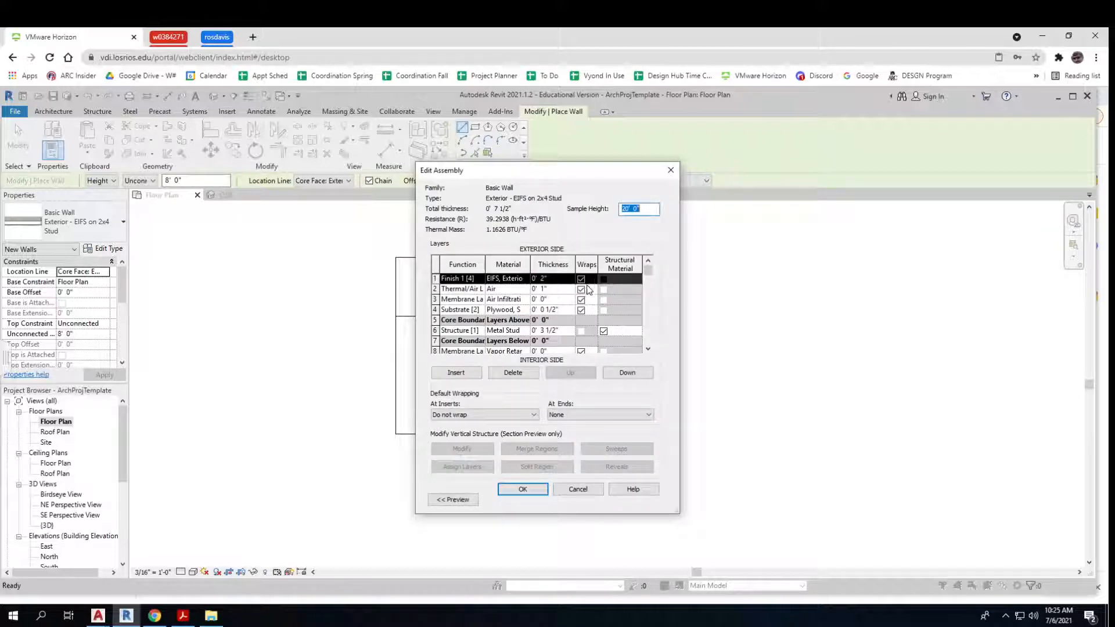
{"action": "left_click", "coordinate": [511, 282]}
{"action": "left_click", "coordinate": [523, 331]}
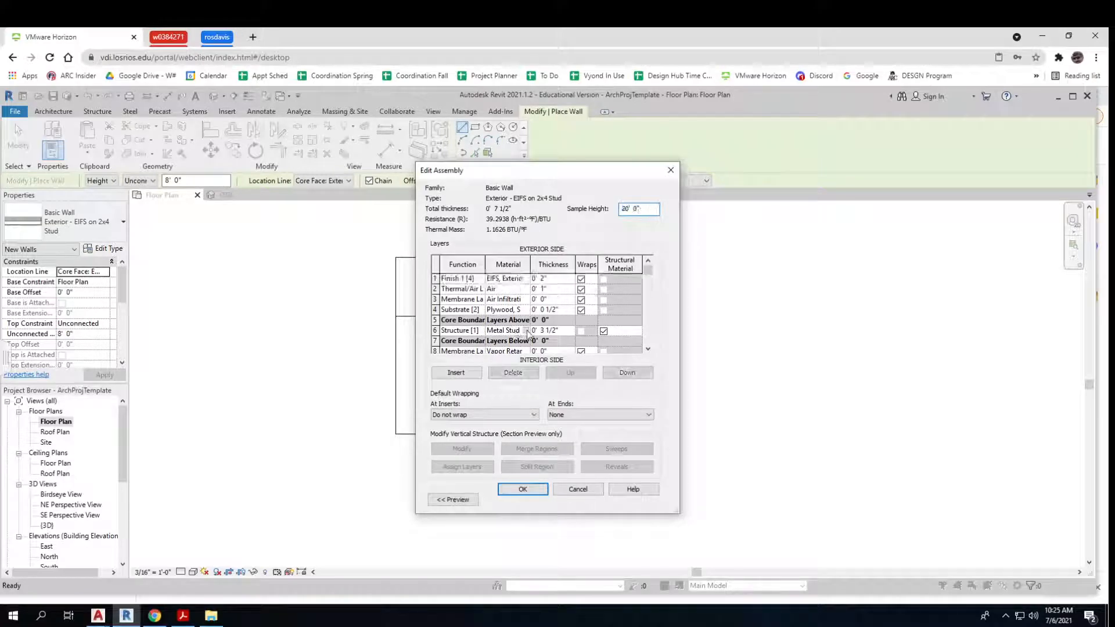
{"action": "left_click", "coordinate": [525, 332]}
{"action": "key", "text": "ctrl"}
{"action": "left_click", "coordinate": [649, 349]}
{"action": "left_click", "coordinate": [648, 349]}
{"action": "left_click", "coordinate": [648, 349]}
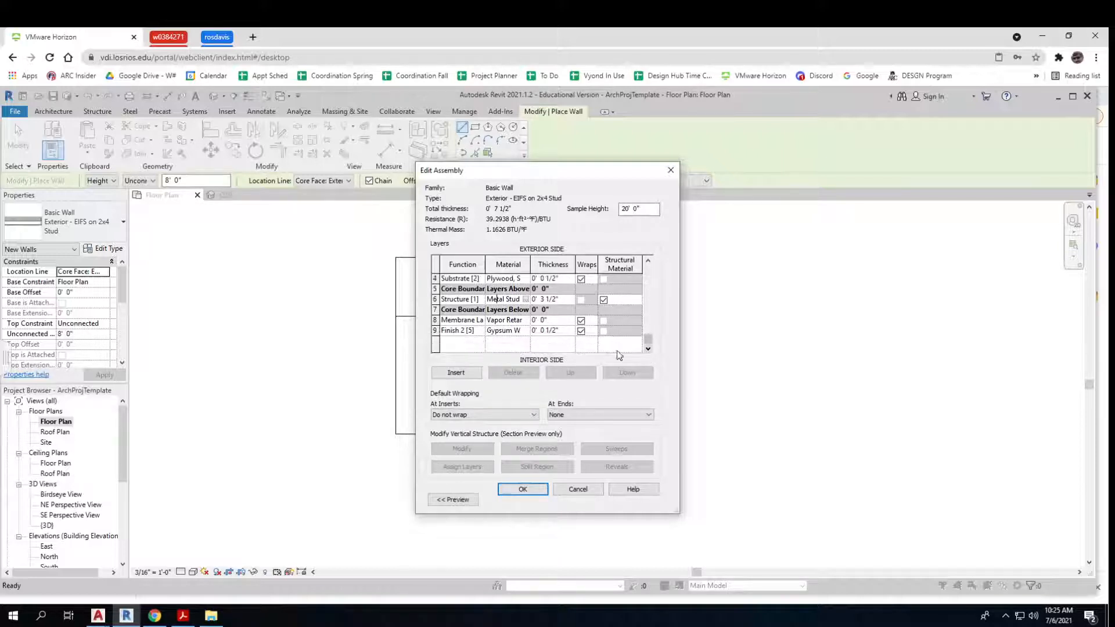
{"action": "key", "text": "ctrl"}
{"action": "key", "text": "ctrl"}
{"action": "left_click", "coordinate": [529, 491]}
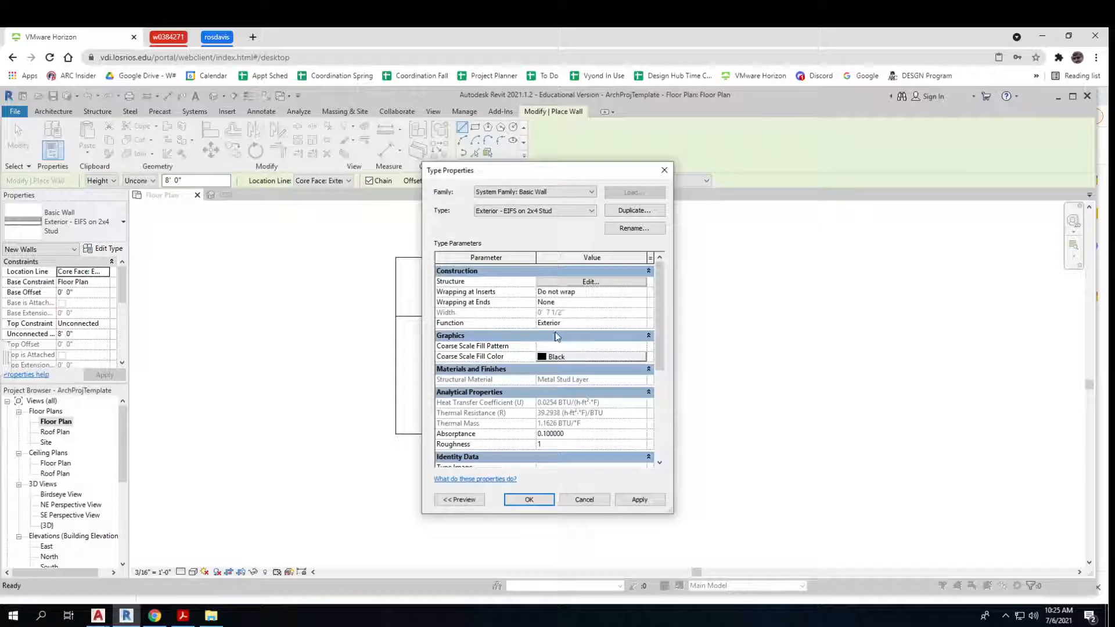
{"action": "left_click", "coordinate": [532, 501]}
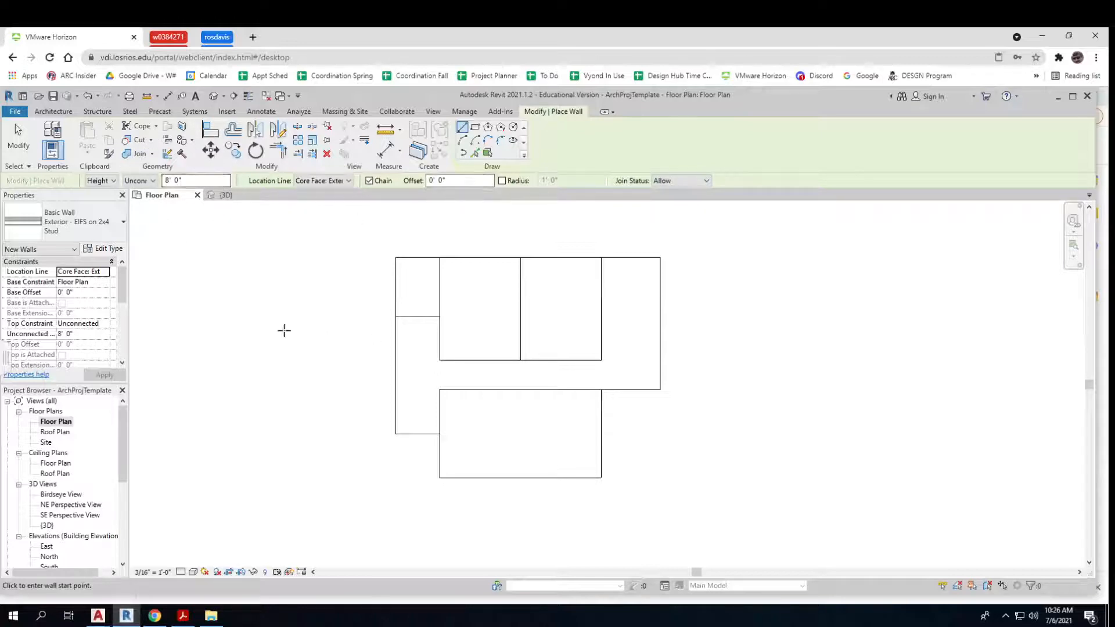
Trace the full exterior outline of the floor plan with chained Exterior - EIFS on 2x4 Stud walls and delete the redundant spaces.
{"action": "left_click", "coordinate": [397, 435]}
{"action": "left_click", "coordinate": [396, 258]}
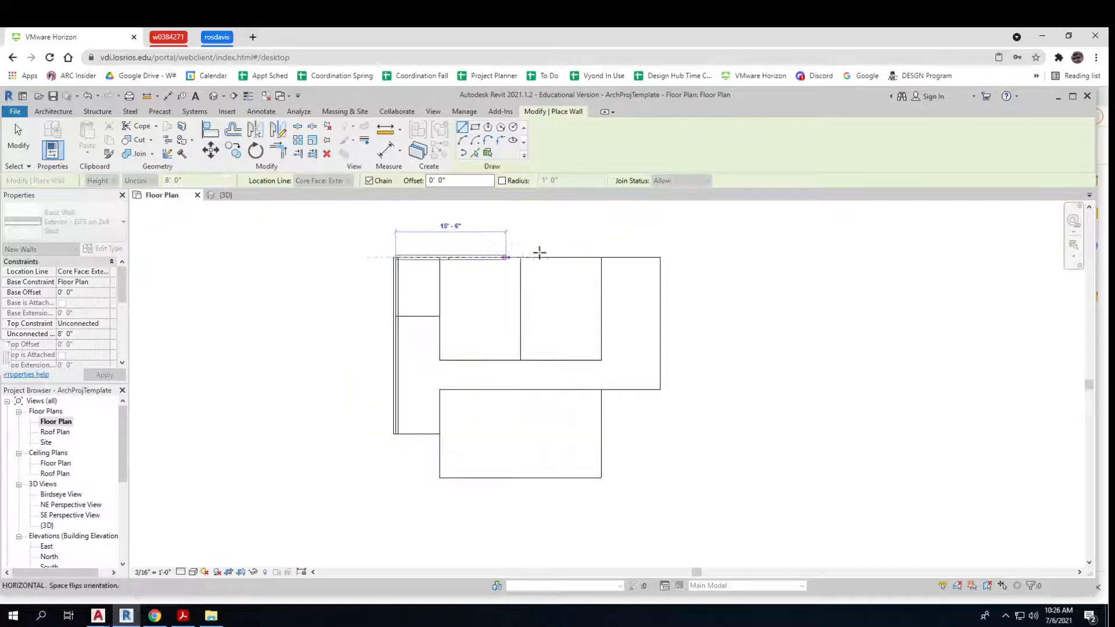
{"action": "left_click", "coordinate": [661, 256]}
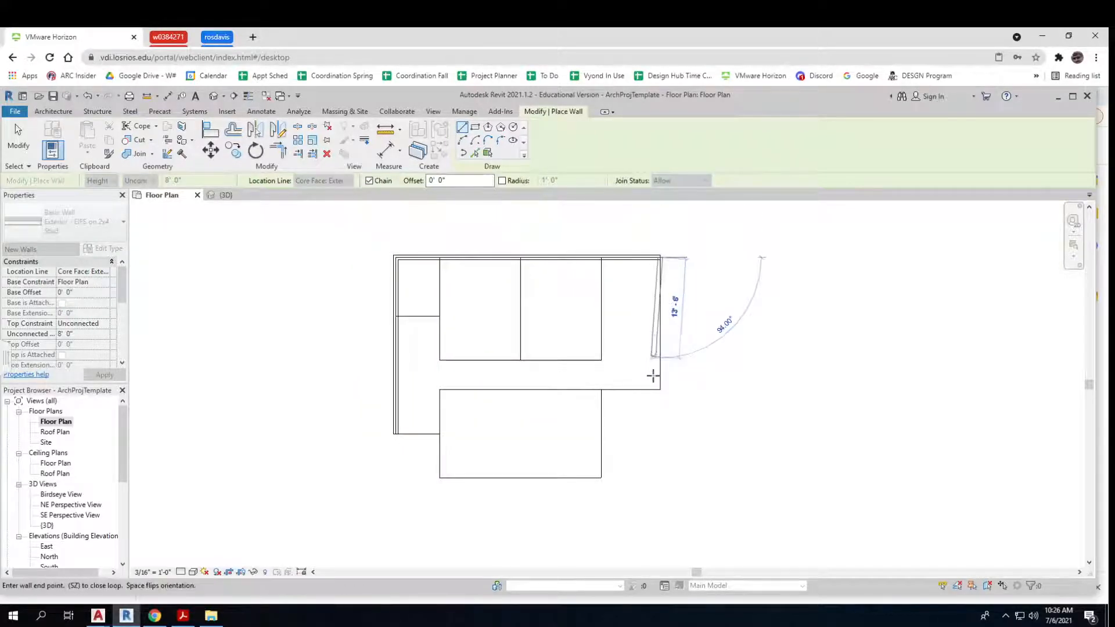
{"action": "left_click", "coordinate": [661, 390]}
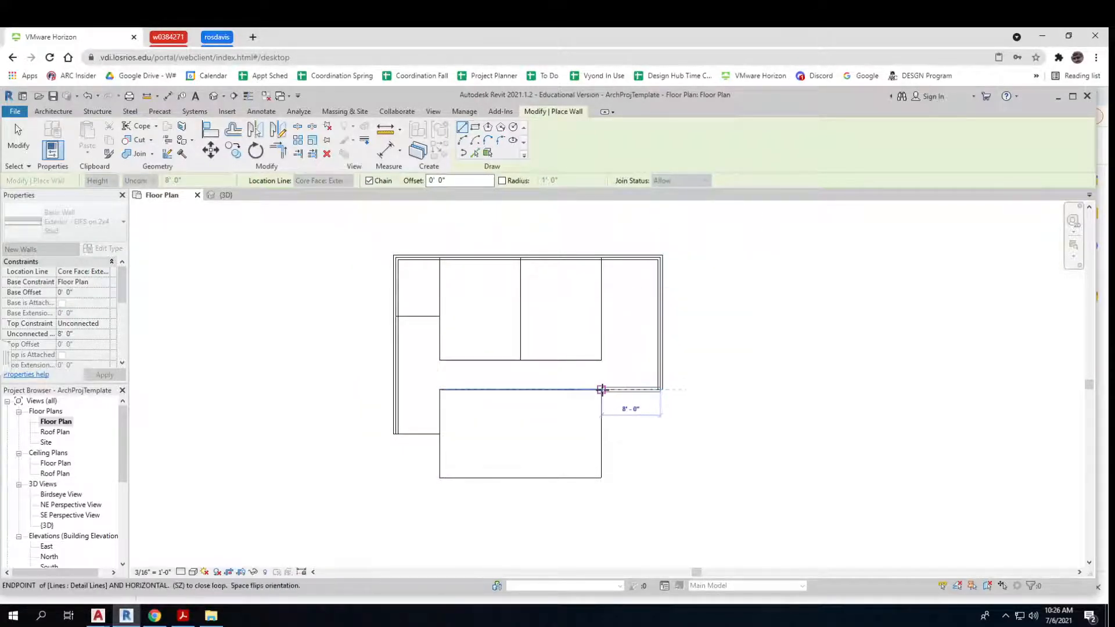
{"action": "left_click", "coordinate": [603, 389]}
{"action": "left_click", "coordinate": [601, 478]}
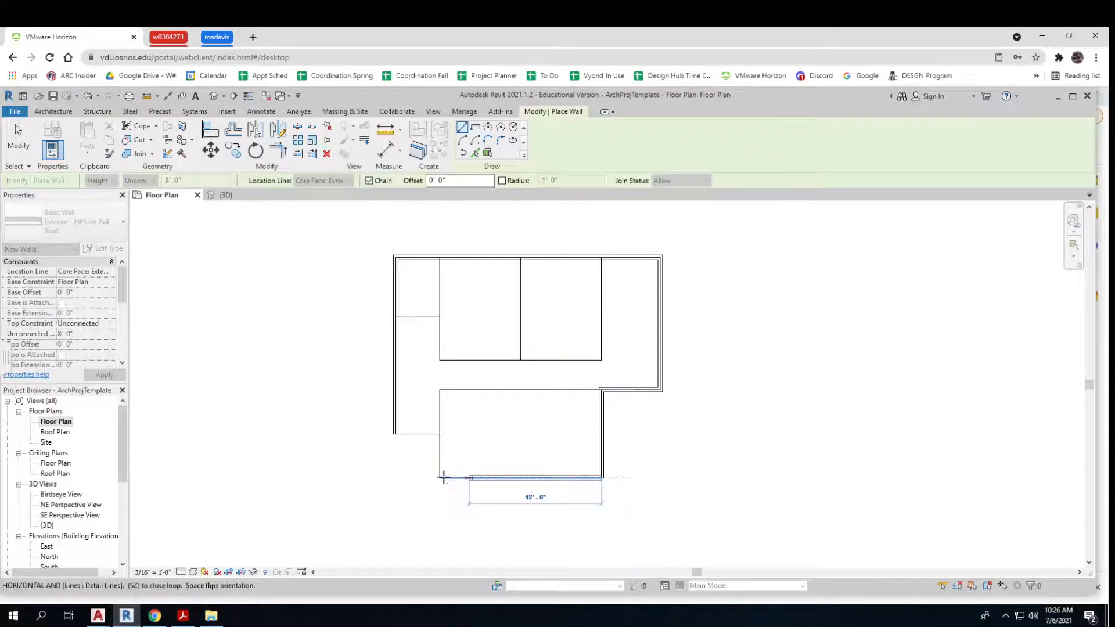
{"action": "left_click", "coordinate": [440, 478]}
{"action": "left_click", "coordinate": [440, 434]}
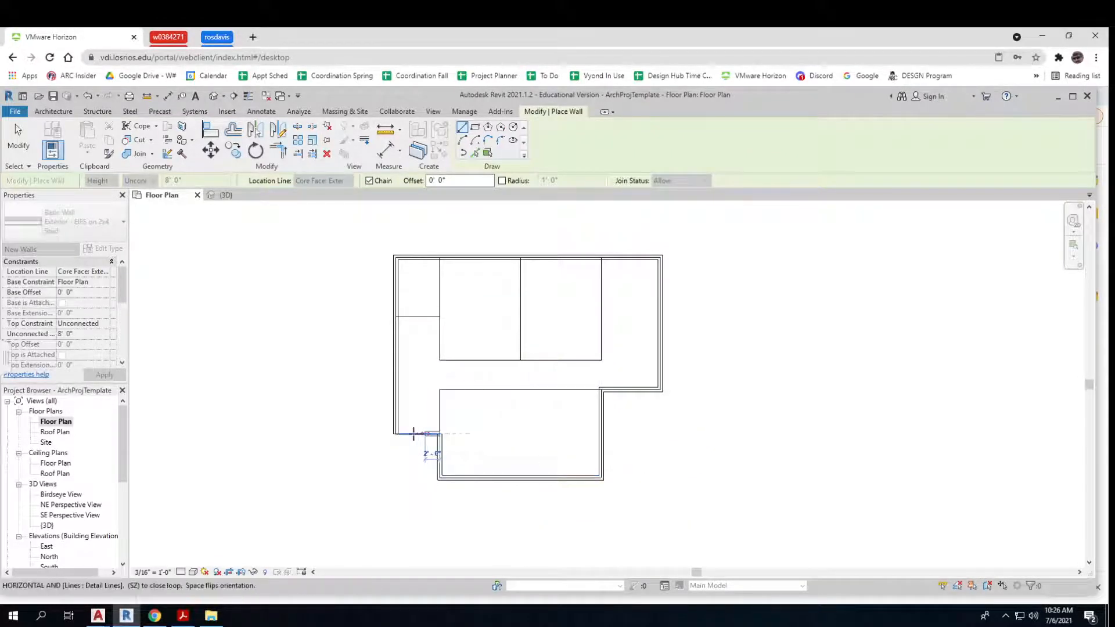
{"action": "key", "text": "Escape"}
{"action": "key", "text": "Escape"}
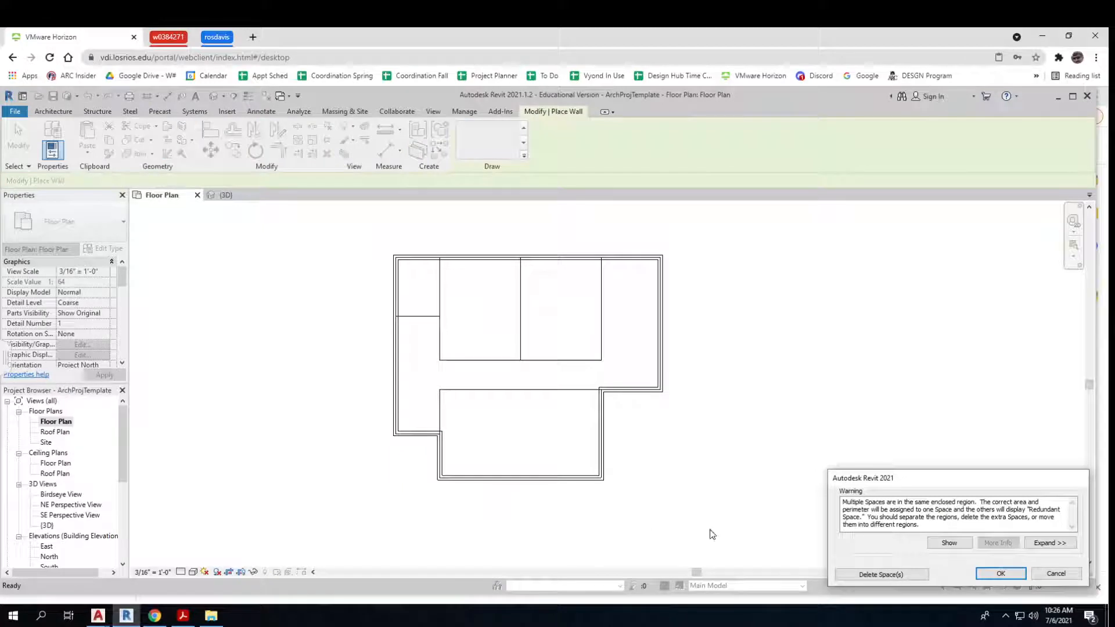
{"action": "left_click", "coordinate": [889, 575]}
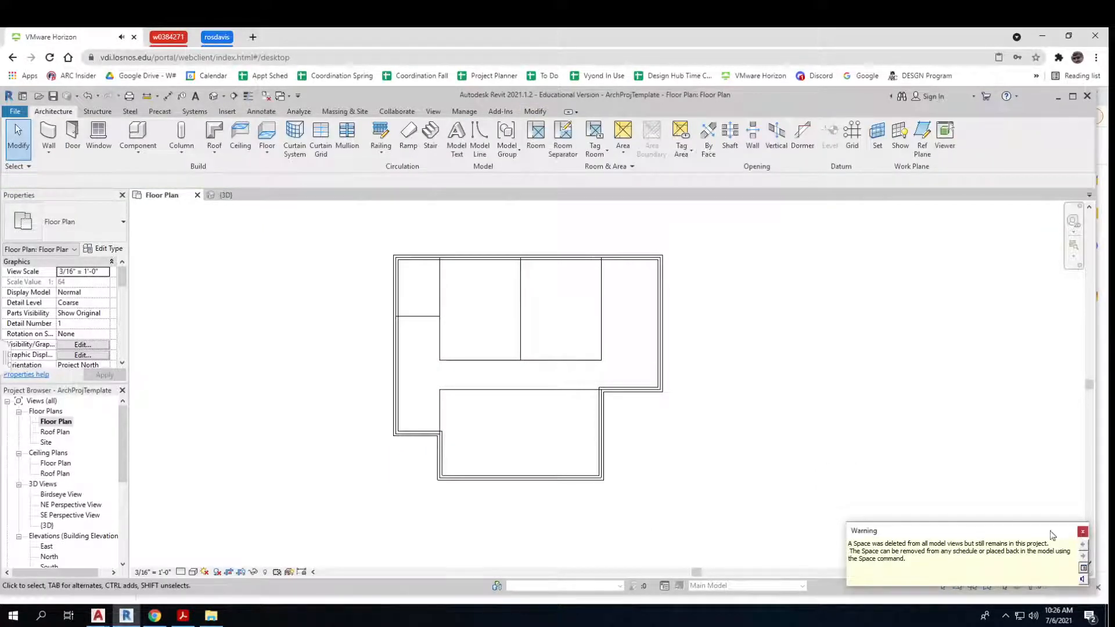
{"action": "left_click", "coordinate": [1083, 532]}
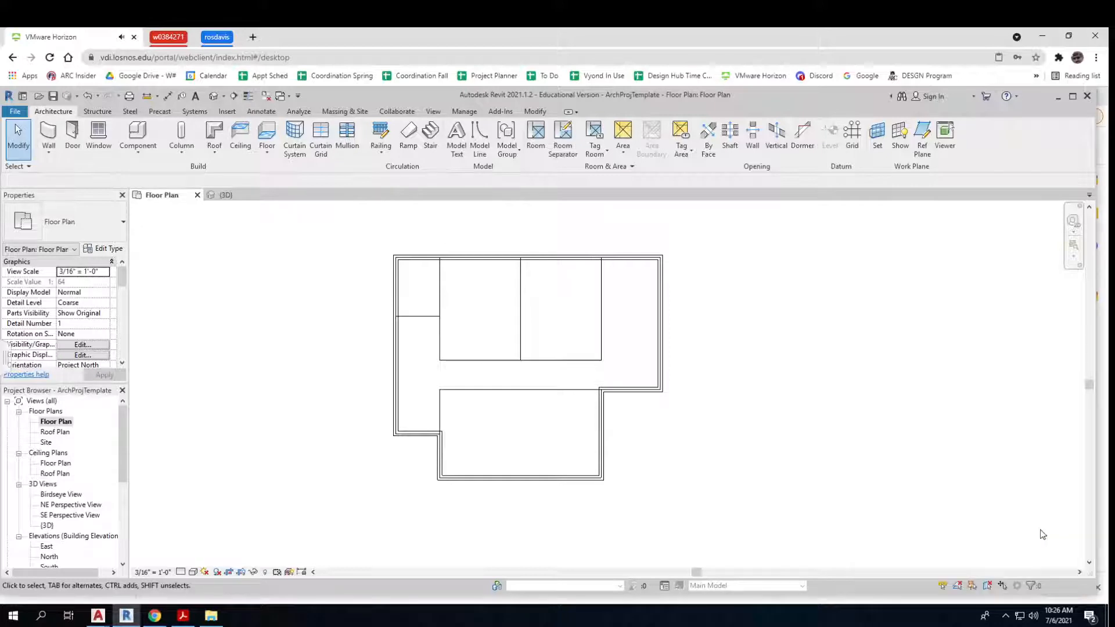
Open the {3D} view and preview the exterior walls in the Shaded visual style, returning to Hidden Line.
{"action": "left_click", "coordinate": [46, 526]}
{"action": "double_click", "coordinate": [46, 527]}
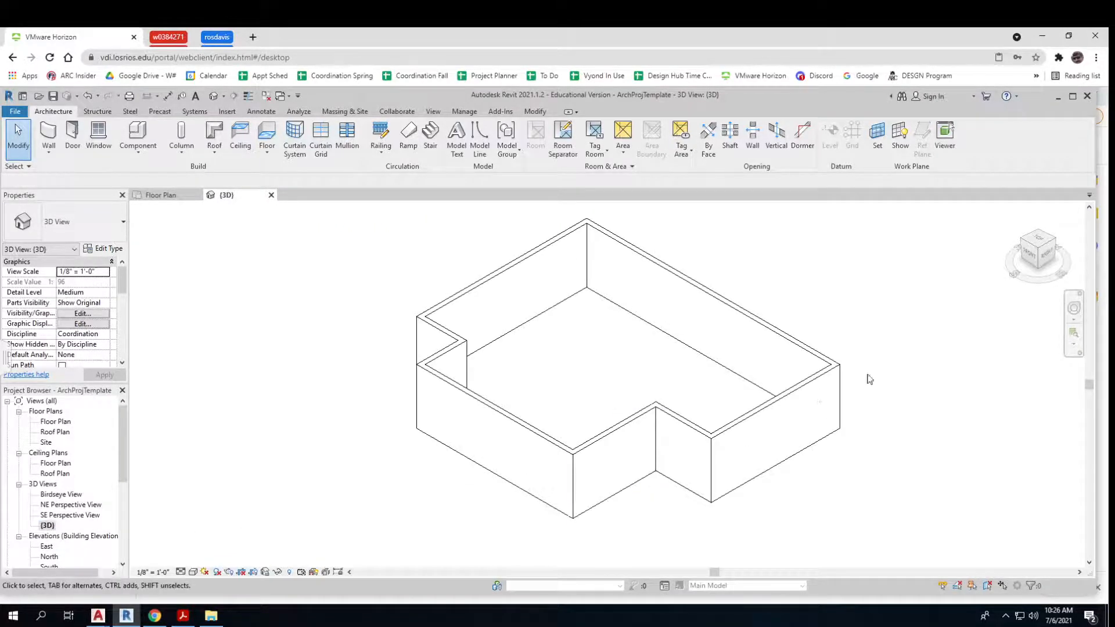
{"action": "scroll", "coordinate": [555, 380], "scroll_direction": "down", "scroll_amount": 1}
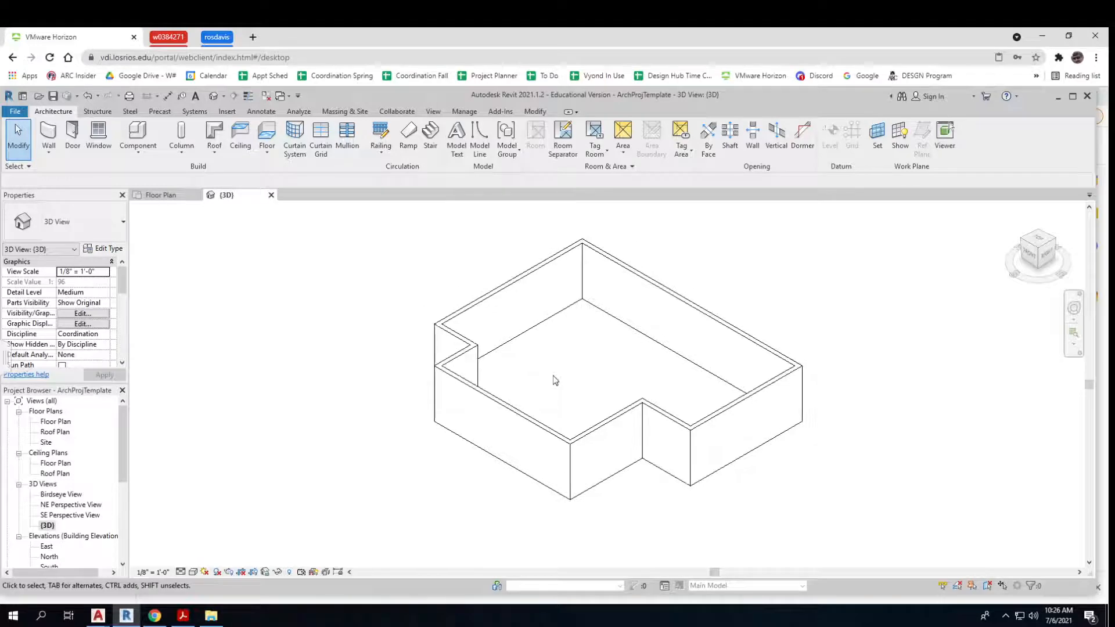
{"action": "left_click", "coordinate": [194, 573]}
{"action": "left_click", "coordinate": [210, 536]}
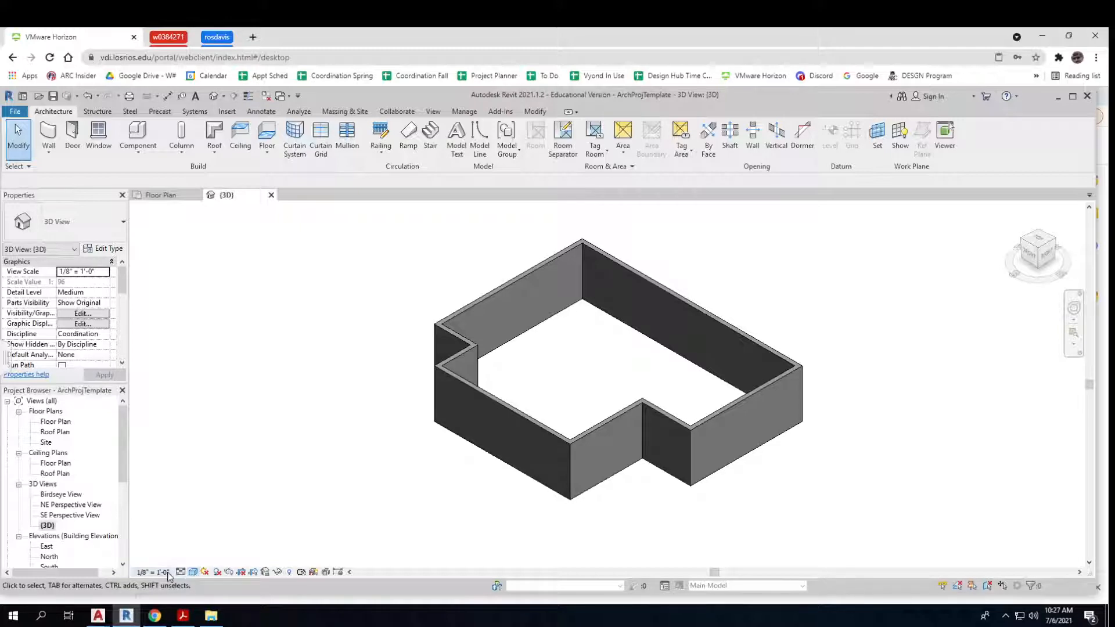
{"action": "left_click", "coordinate": [194, 573]}
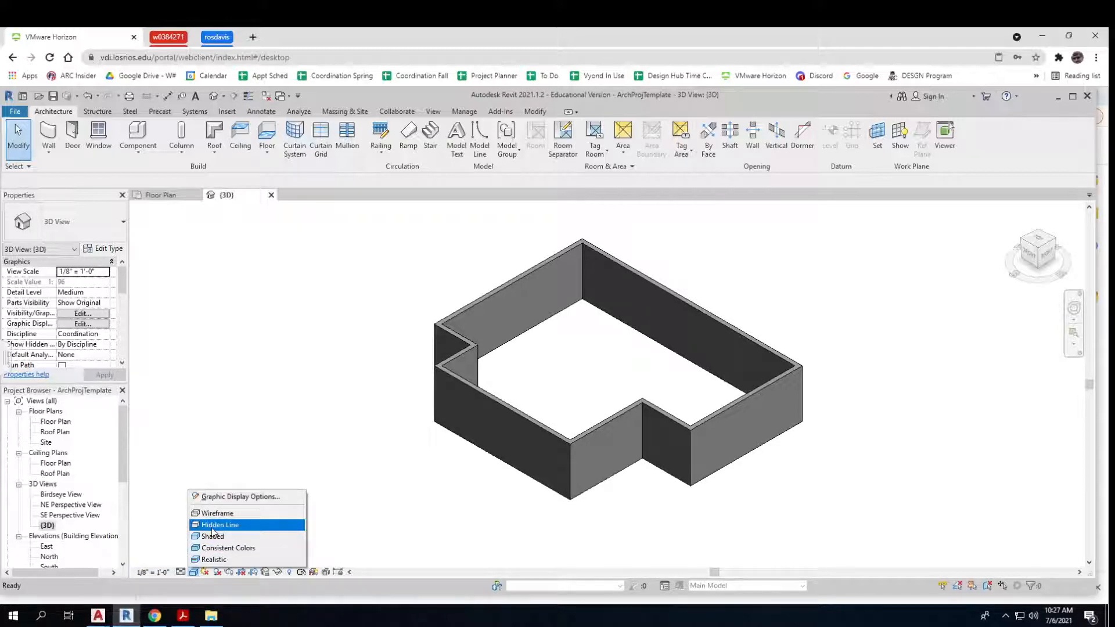
{"action": "left_click", "coordinate": [218, 525]}
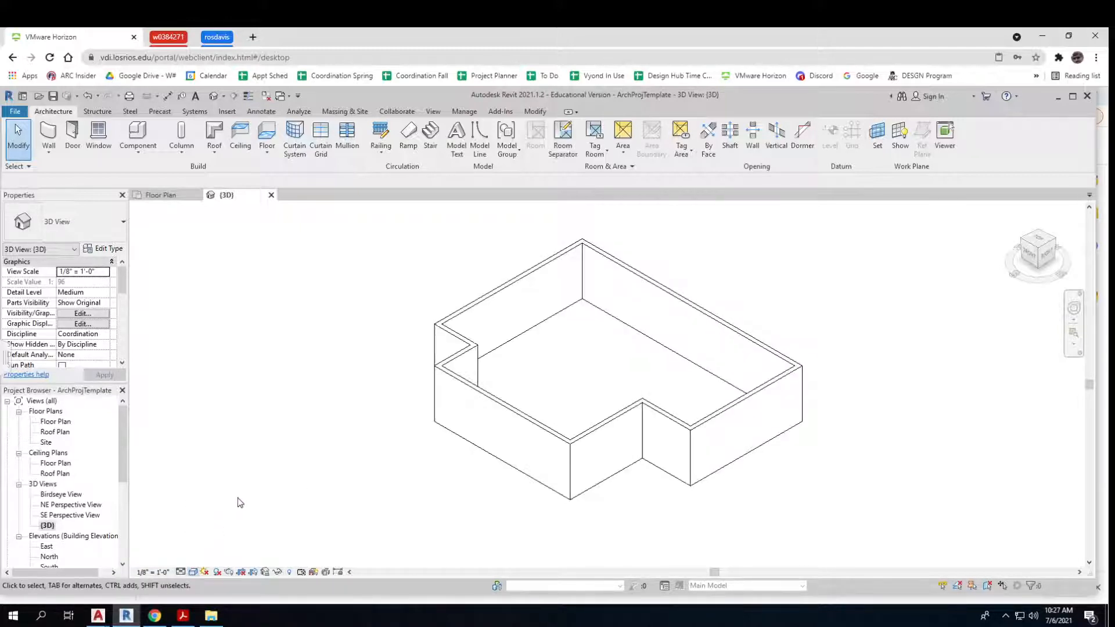
Return to the Floor Plan view and start an Interior - 3 1/8" Partition (1-hr) wall with its location line at Wall Centerline.
{"action": "double_click", "coordinate": [56, 422]}
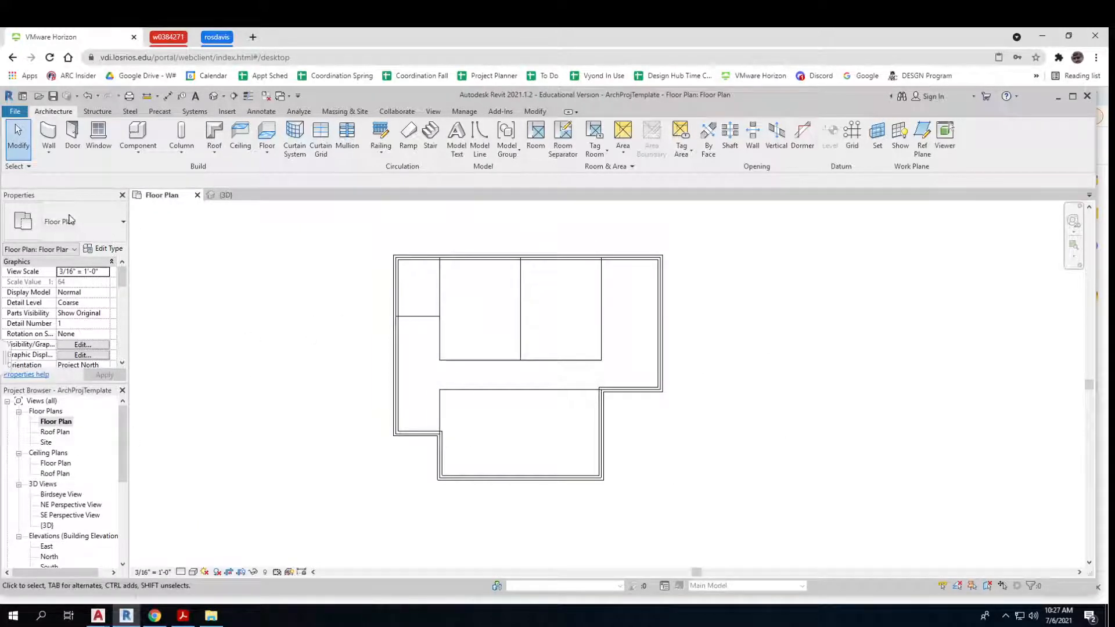
{"action": "left_click", "coordinate": [48, 133]}
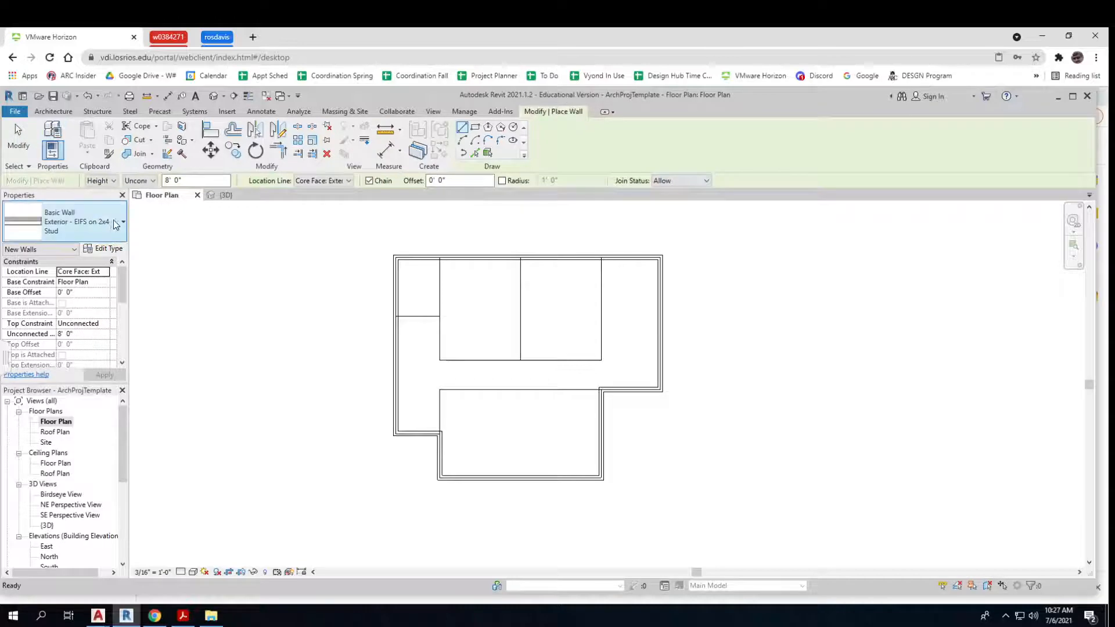
{"action": "left_click", "coordinate": [108, 221]}
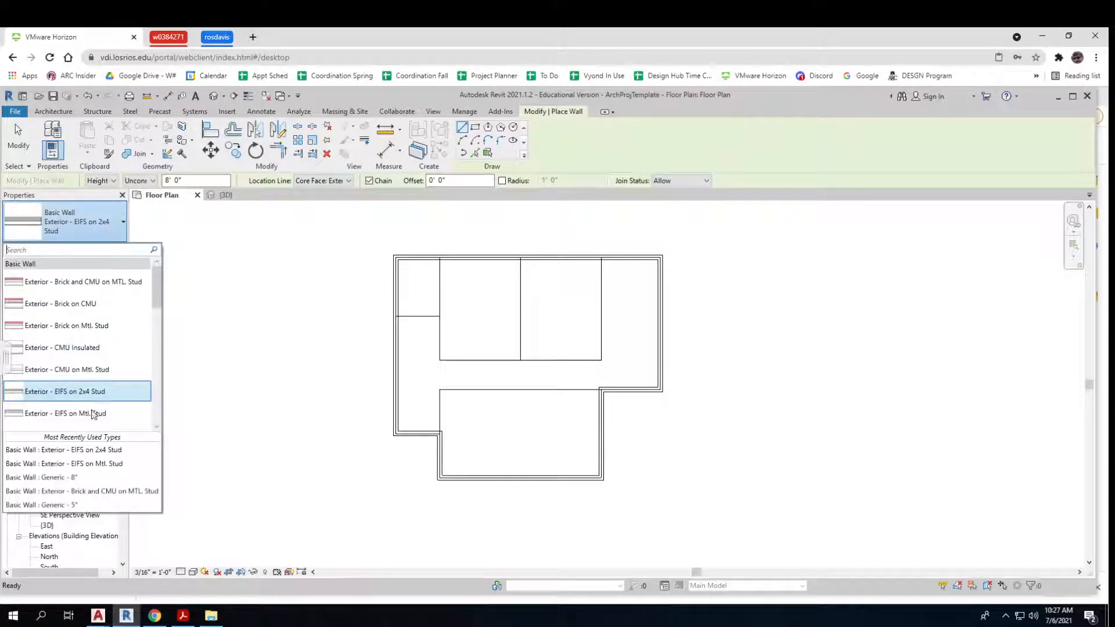
{"action": "scroll", "coordinate": [90, 390], "scroll_direction": "down", "scroll_amount": 3}
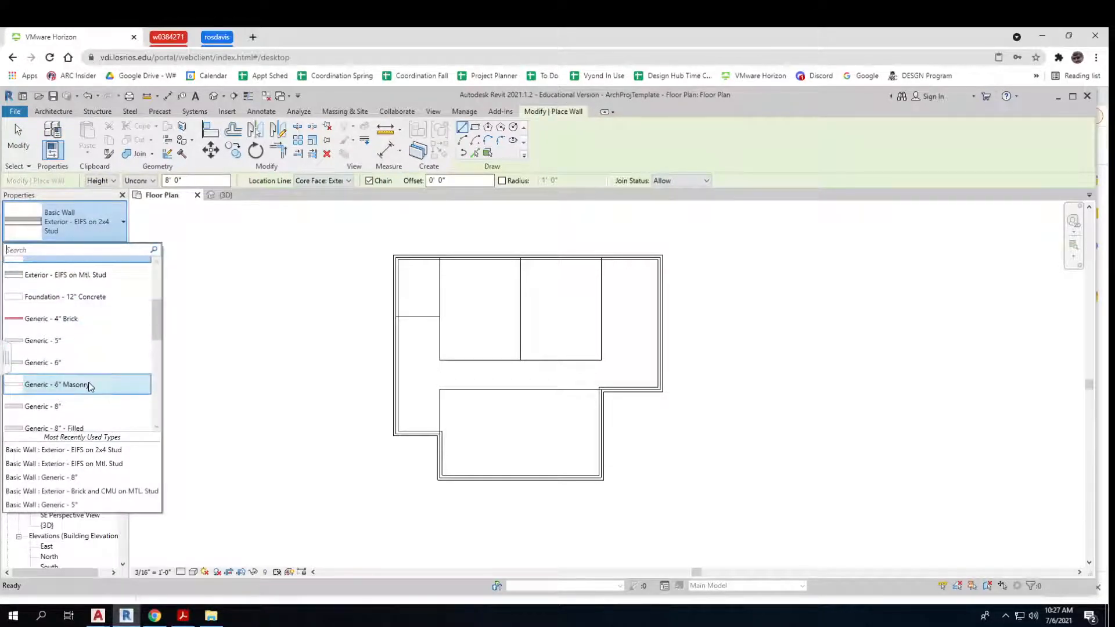
{"action": "scroll", "coordinate": [89, 383], "scroll_direction": "down", "scroll_amount": 3}
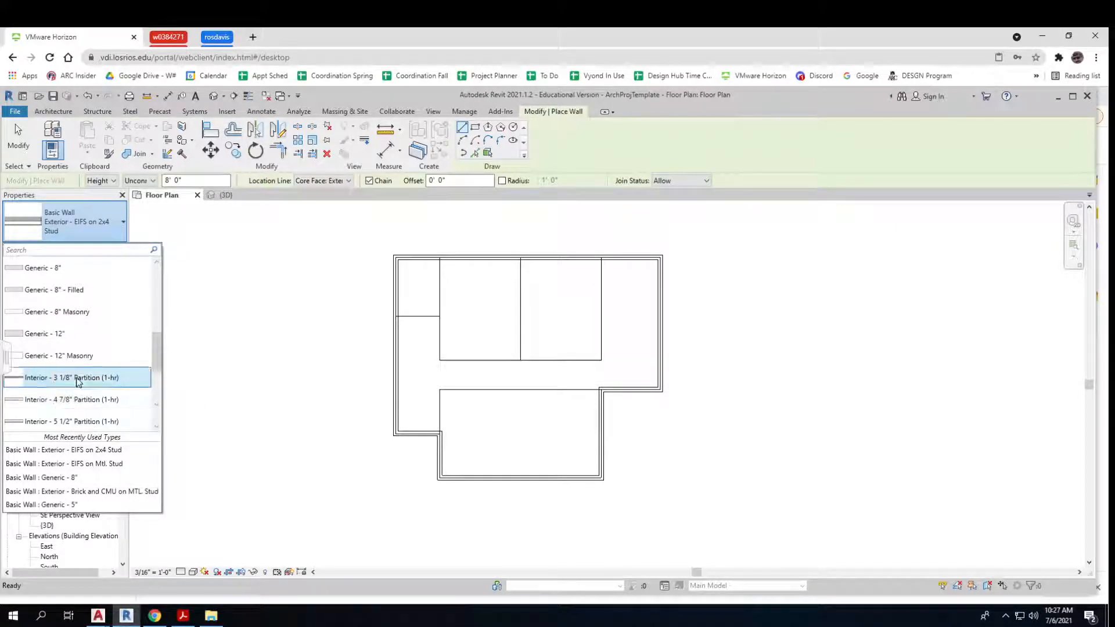
{"action": "left_click", "coordinate": [80, 378]}
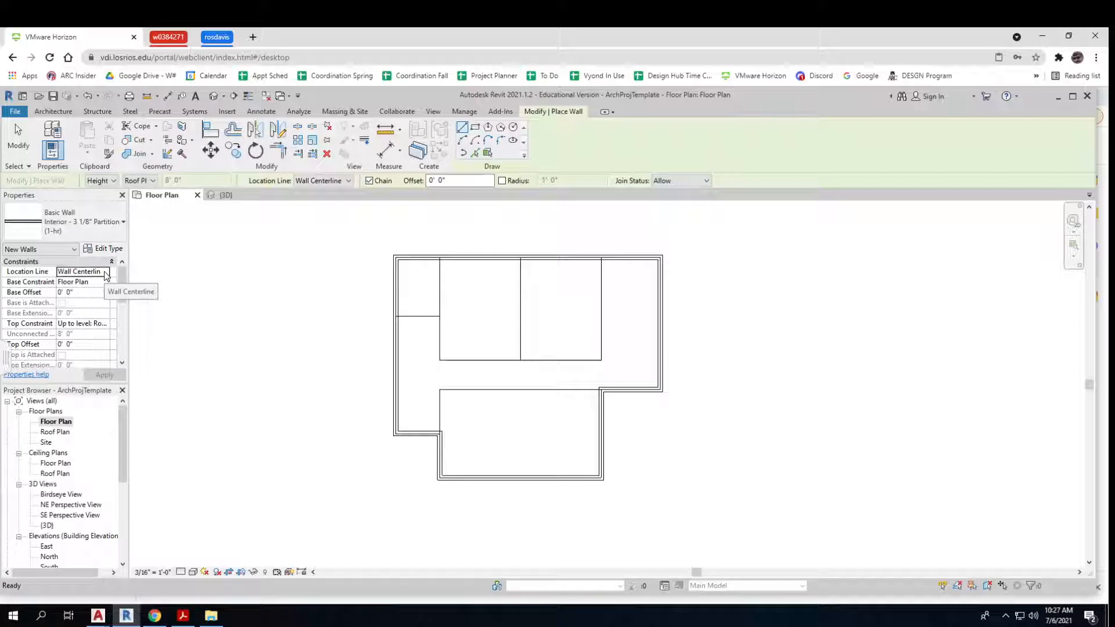
{"action": "left_click", "coordinate": [107, 275]}
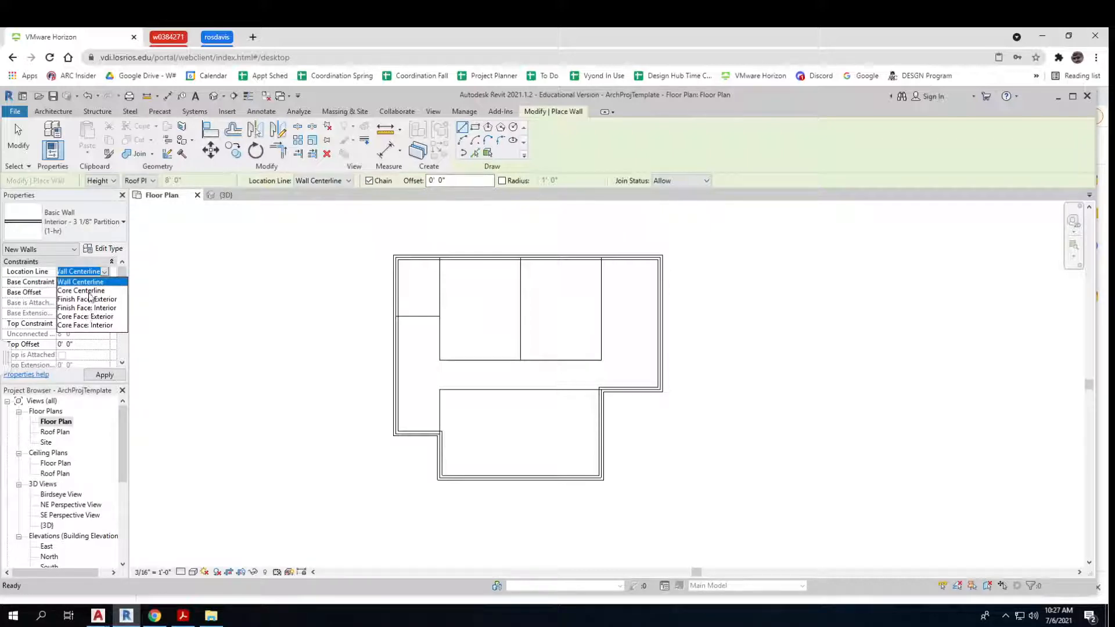
{"action": "left_click", "coordinate": [95, 282]}
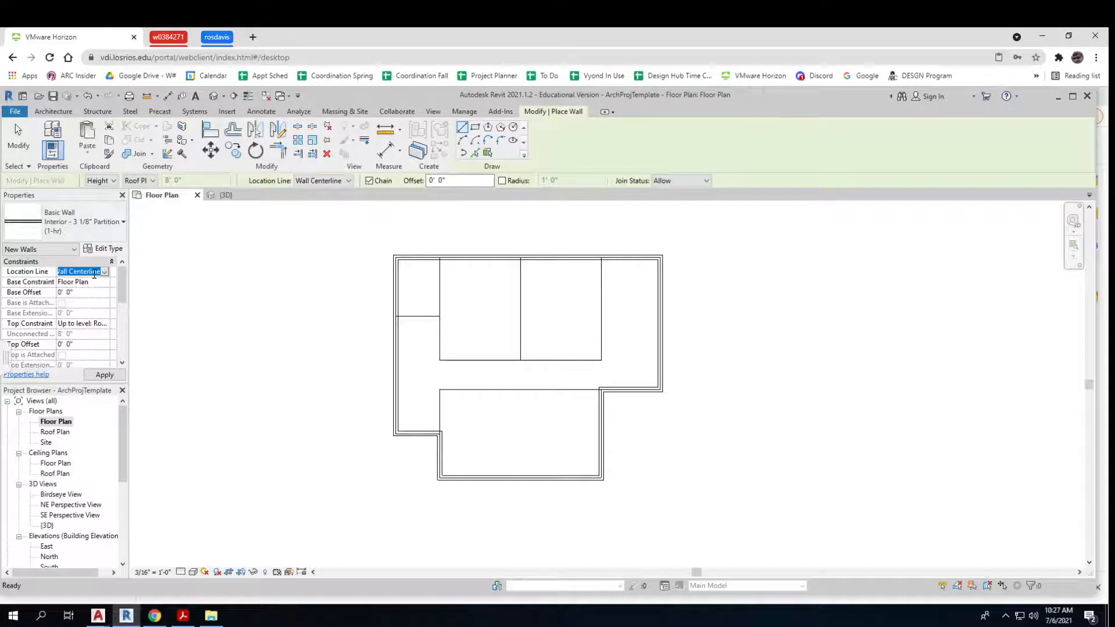
Draw the two partitions enclosing the small upper-left room, running from the west exterior wall up to the north exterior wall.
{"action": "left_click", "coordinate": [397, 315]}
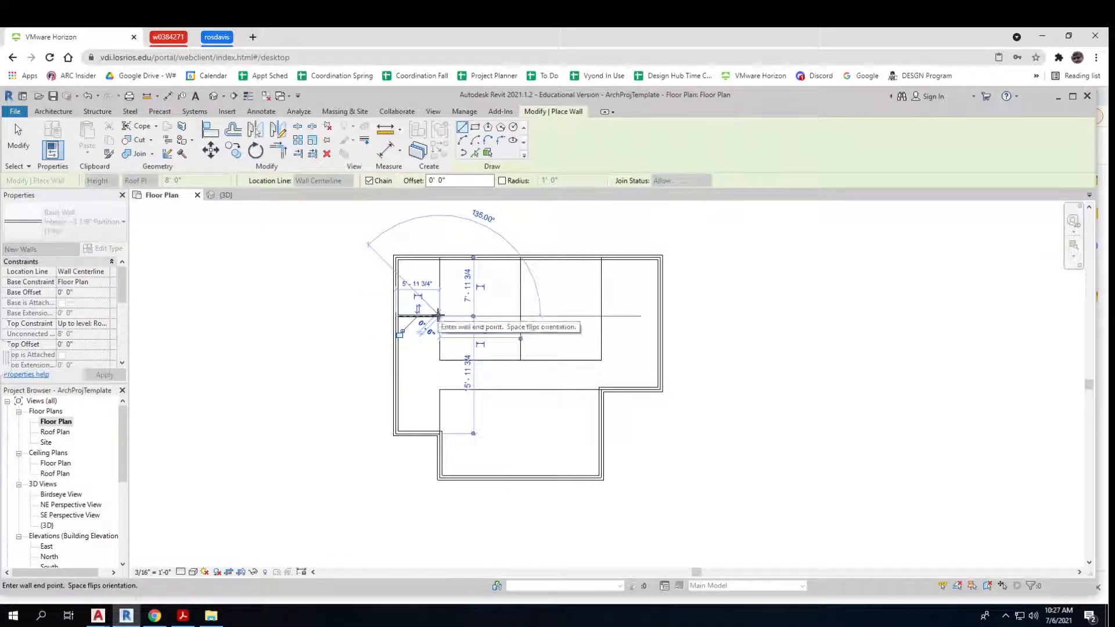
{"action": "left_click", "coordinate": [440, 316]}
{"action": "left_click", "coordinate": [439, 257]}
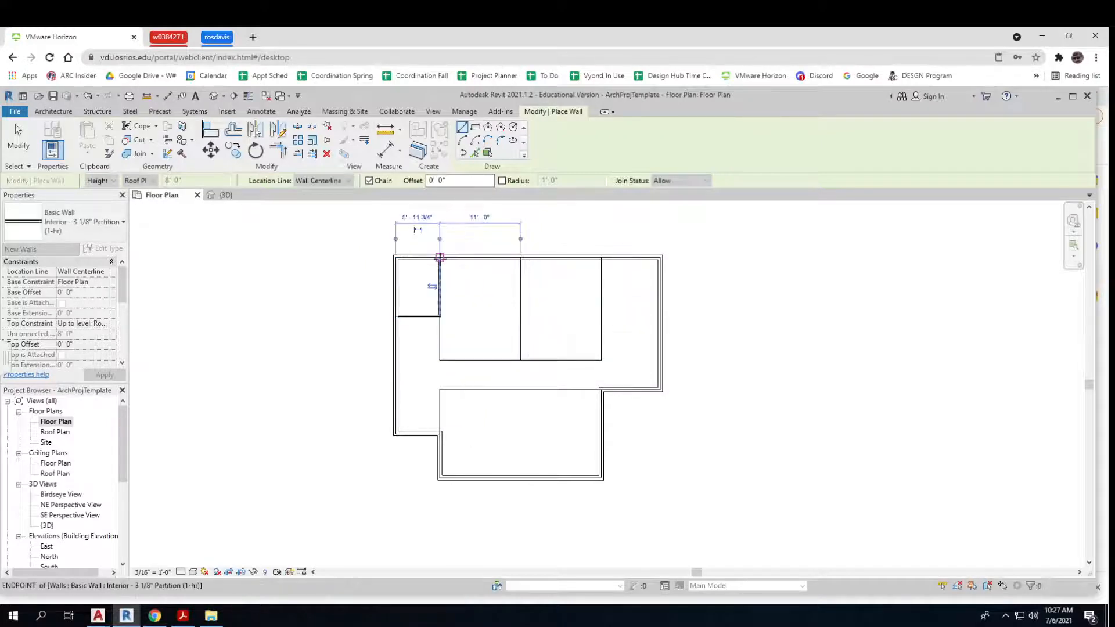
{"action": "key", "text": "Escape"}
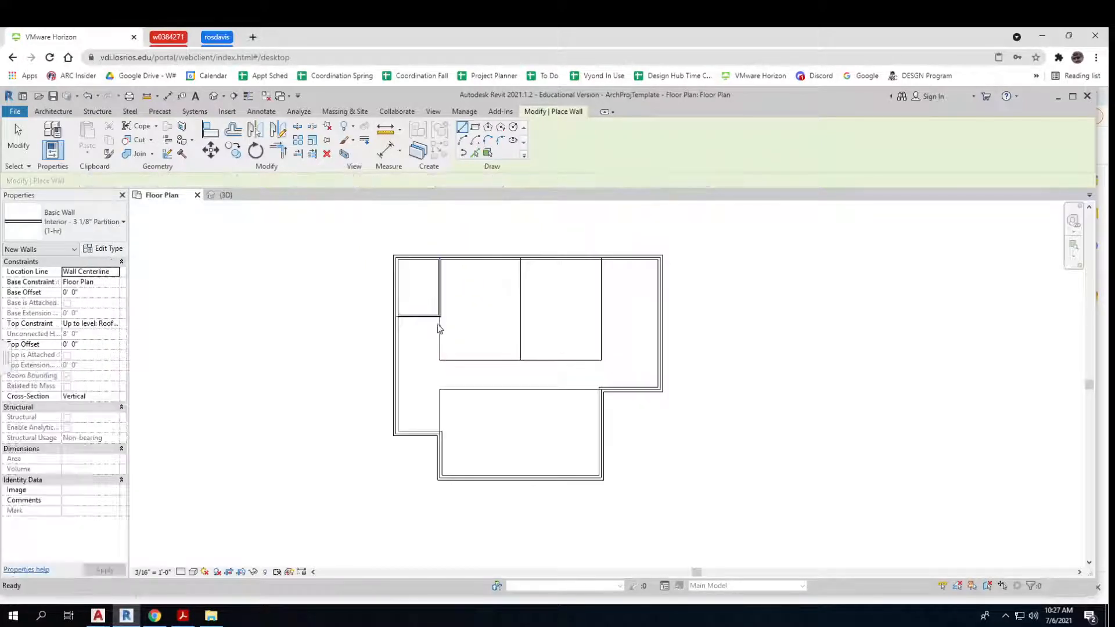
Continue the partition down from the small room's corner, along the south side of the two upper rooms and up to the north wall.
{"action": "left_click", "coordinate": [440, 315]}
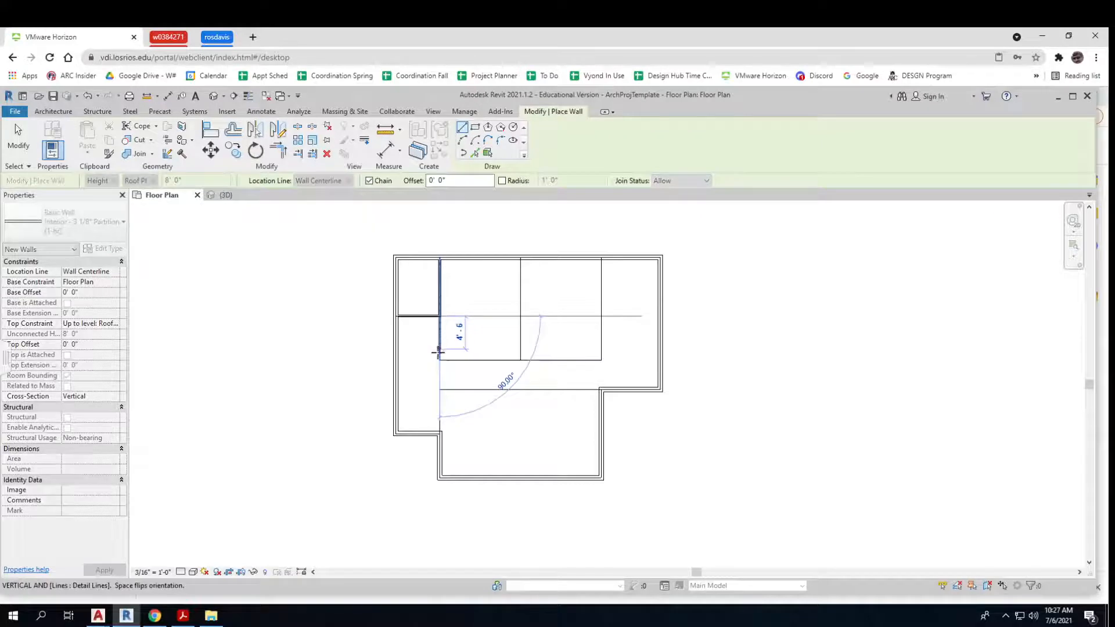
{"action": "left_click", "coordinate": [451, 362]}
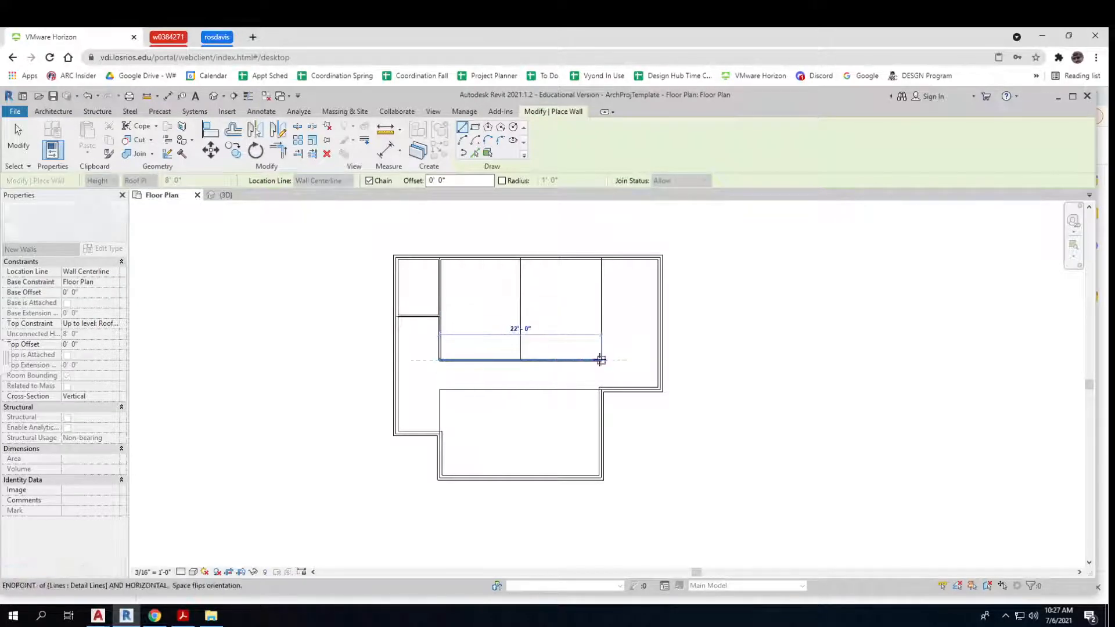
{"action": "left_click", "coordinate": [601, 360]}
{"action": "left_click", "coordinate": [600, 259]}
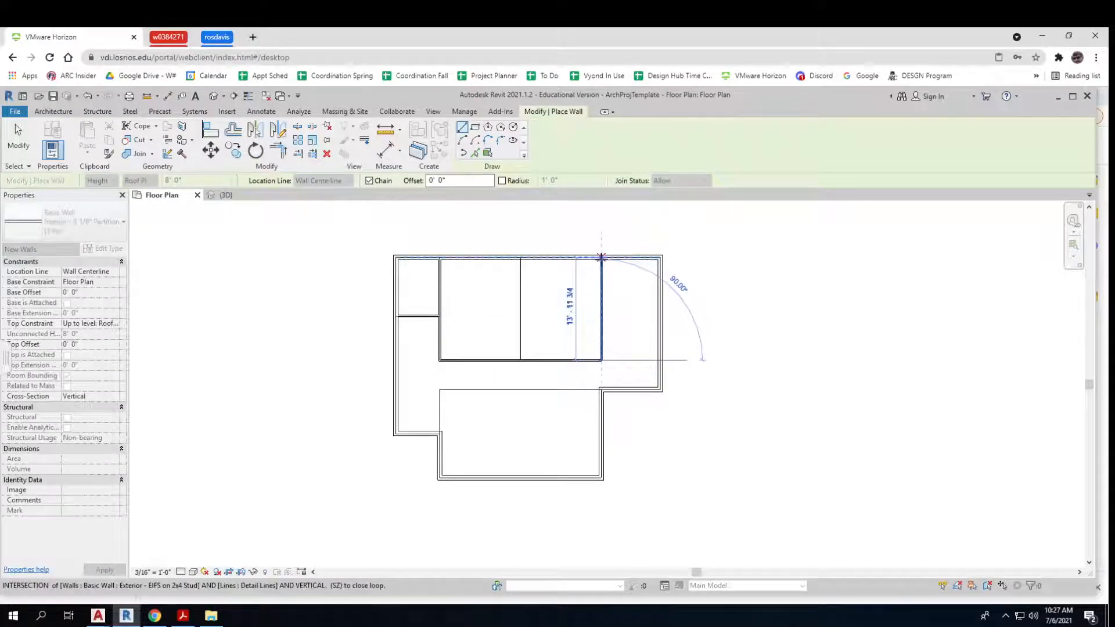
{"action": "key", "text": "Escape"}
{"action": "key", "text": "Escape"}
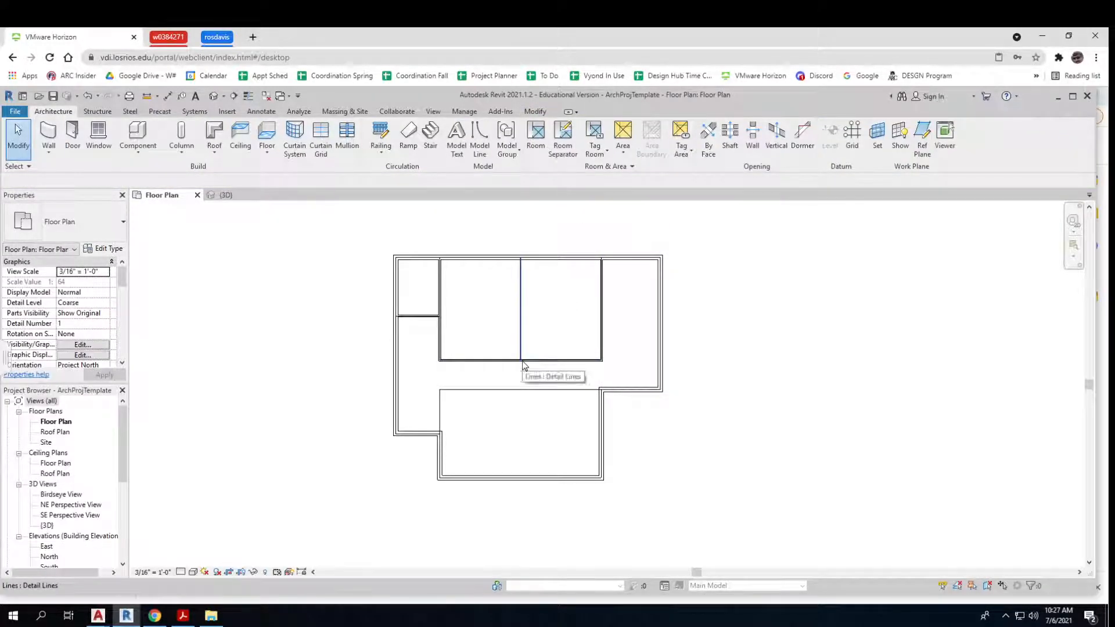
Draw the vertical partition dividing the two upper middle rooms along the detail line up to the north exterior wall.
{"action": "key", "text": "w"}
{"action": "key", "text": "a"}
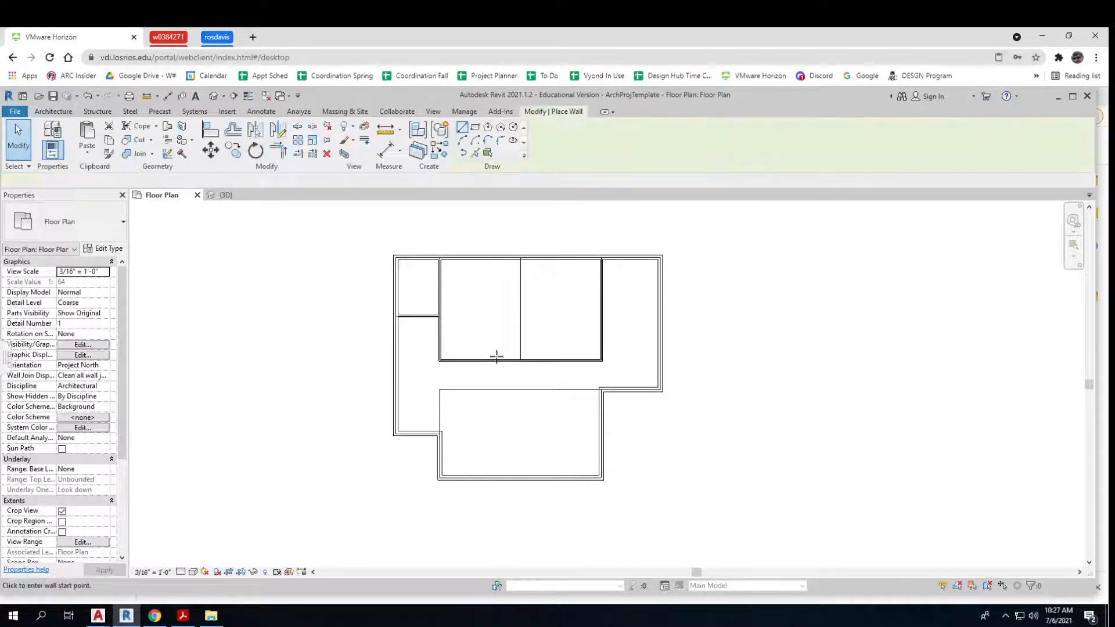
{"action": "left_click", "coordinate": [521, 361]}
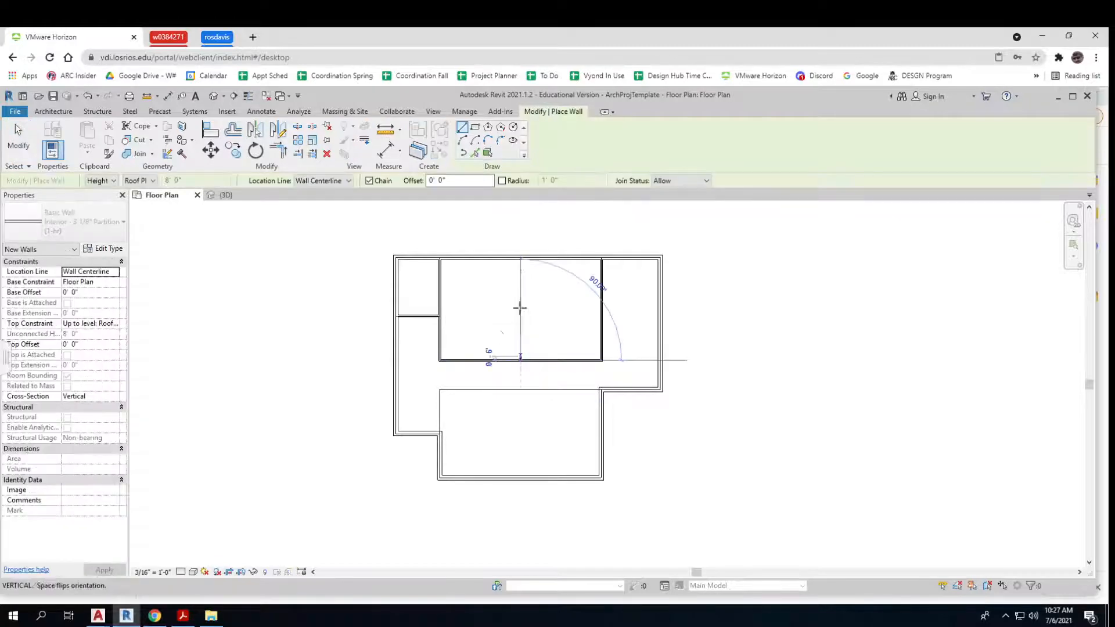
{"action": "left_click", "coordinate": [520, 257]}
{"action": "key", "text": "Escape"}
Draw the west and north partitions of the large lower room, from its inner west corner to the east exterior wall junction.
{"action": "scroll", "coordinate": [604, 398], "scroll_direction": "up", "scroll_amount": 2}
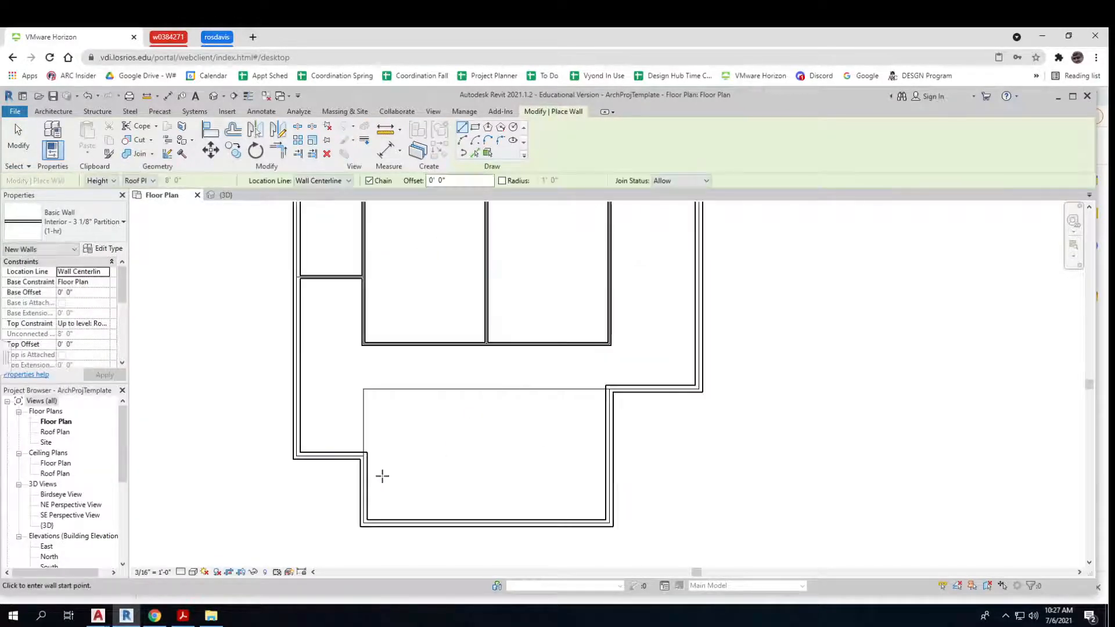
{"action": "left_click", "coordinate": [364, 452]}
{"action": "left_click", "coordinate": [364, 390]}
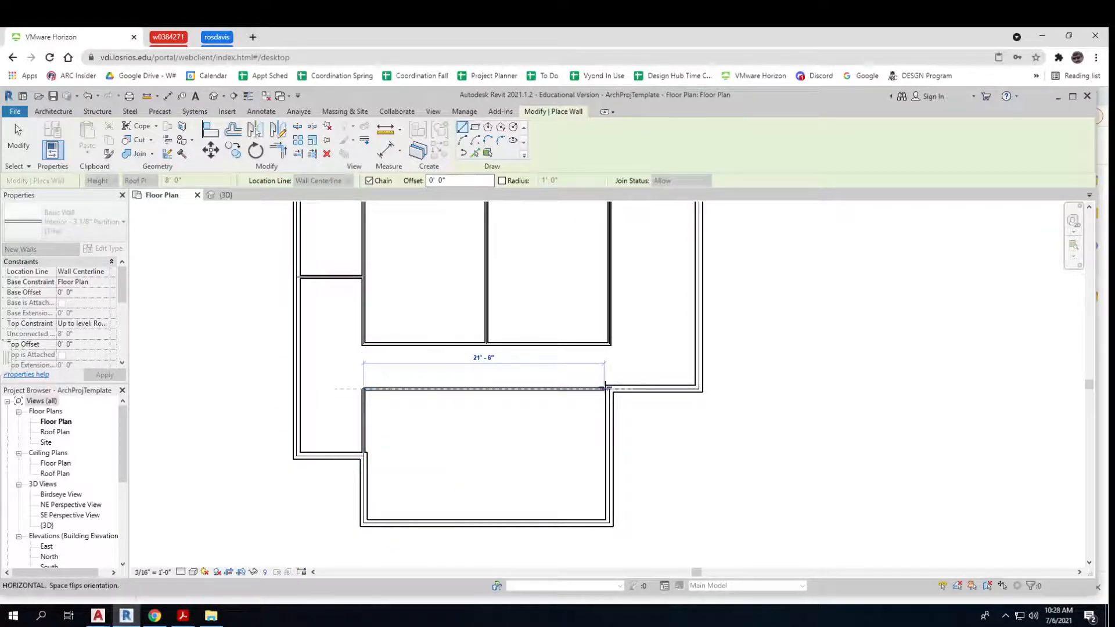
{"action": "left_click", "coordinate": [606, 388]}
{"action": "scroll", "coordinate": [596, 400], "scroll_direction": "up", "scroll_amount": 2}
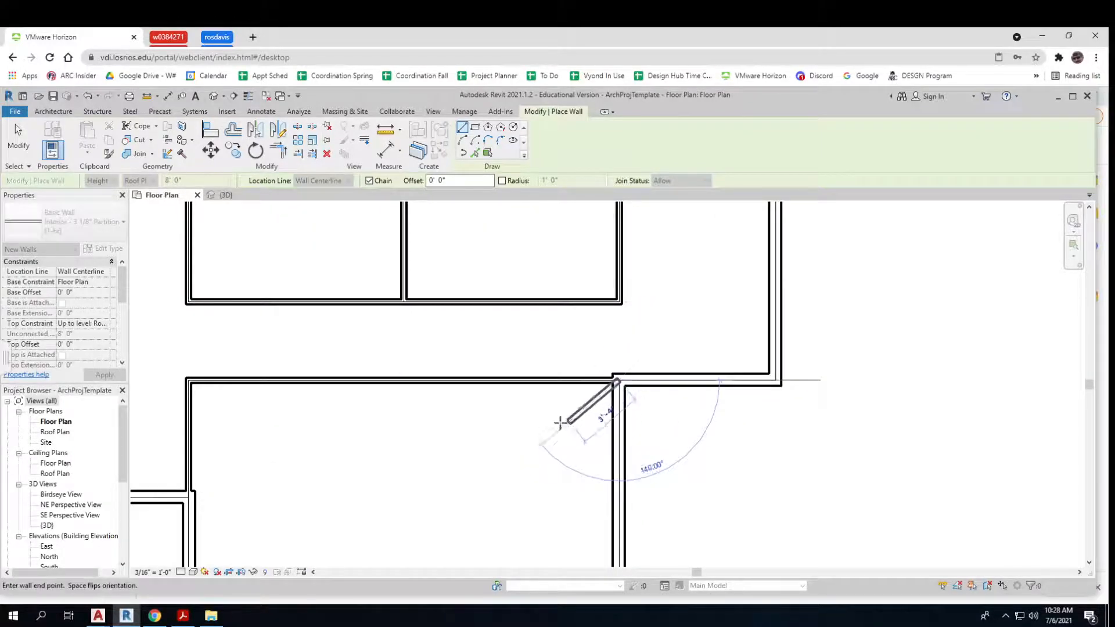
{"action": "key", "text": "Escape"}
{"action": "key", "text": "Escape"}
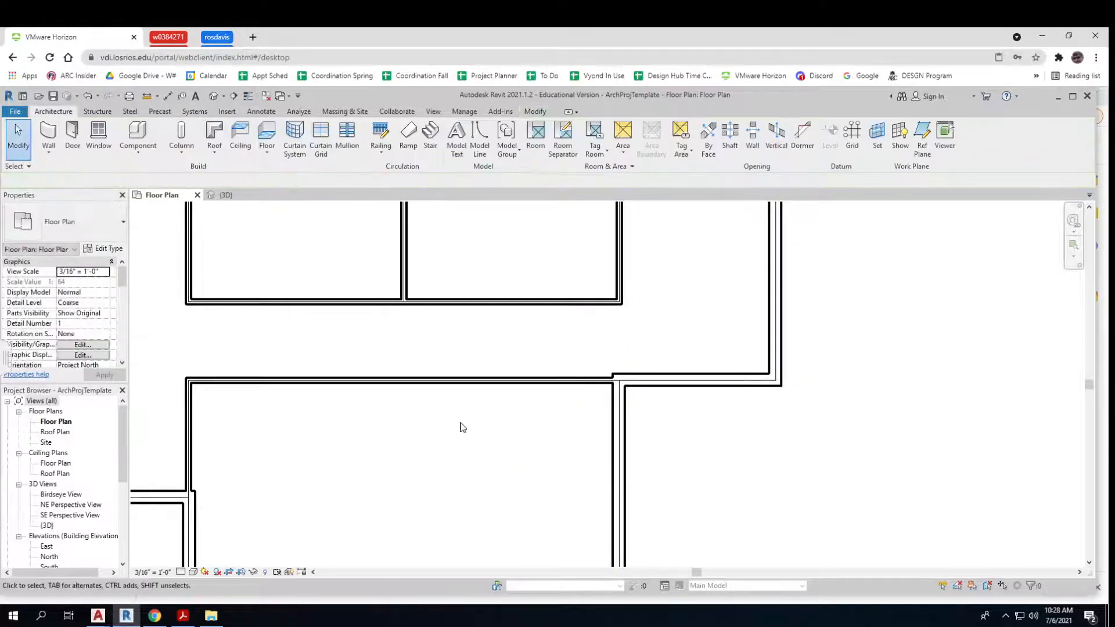
{"action": "scroll", "coordinate": [570, 395], "scroll_direction": "up", "scroll_amount": 2}
{"action": "scroll", "coordinate": [570, 396], "scroll_direction": "up", "scroll_amount": 3}
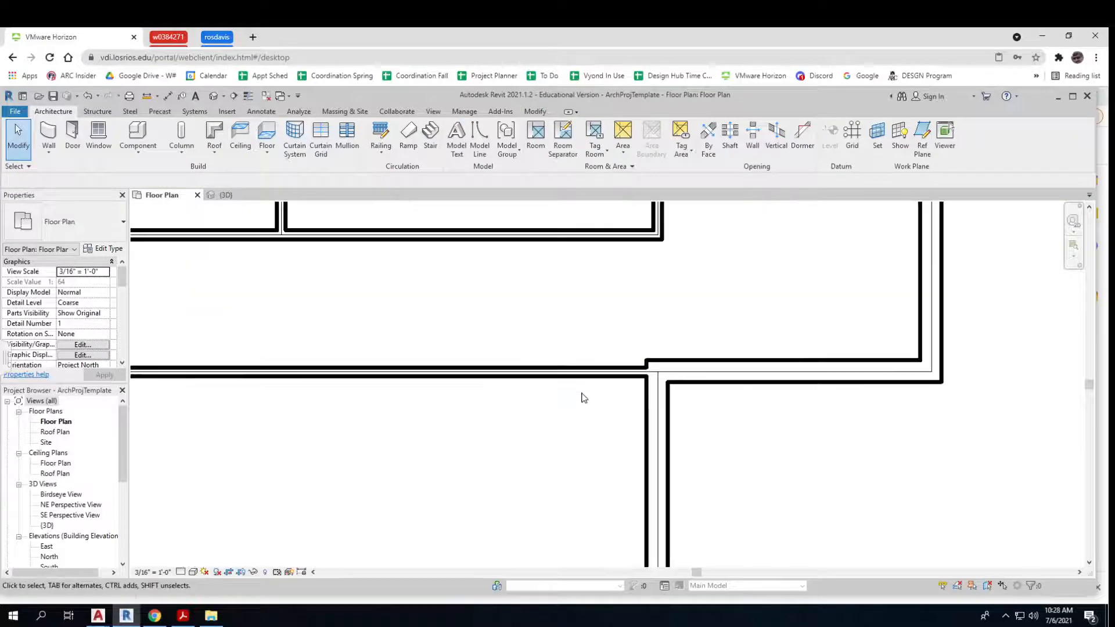
Move the large lower room's north partition north until its upper face lines up with the adjoining exterior wall's north face.
{"action": "left_click", "coordinate": [643, 357]}
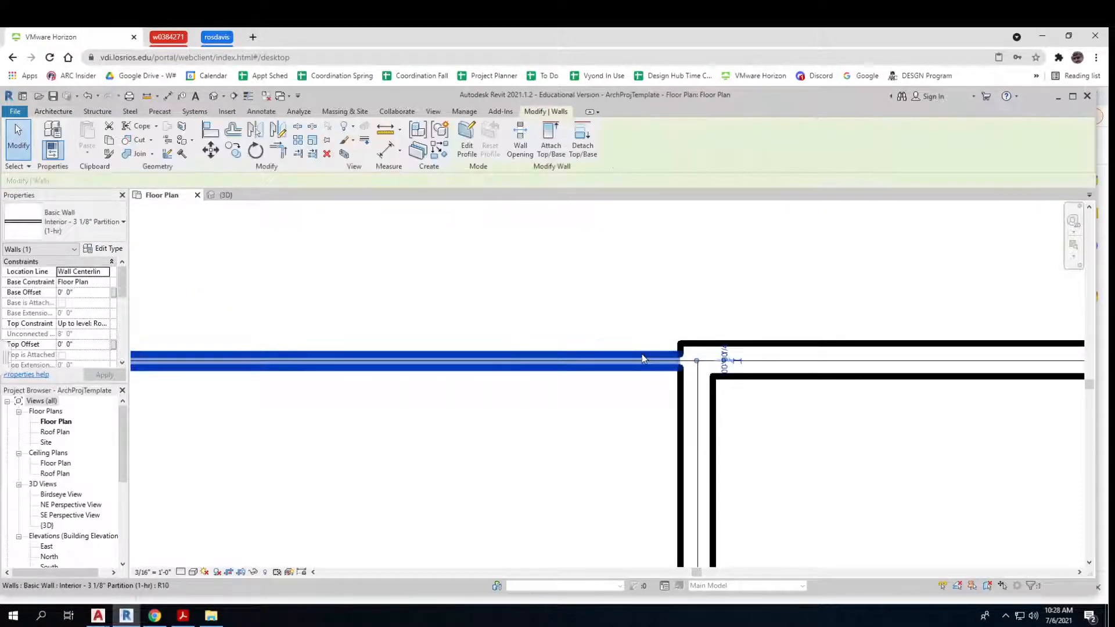
{"action": "left_click_drag", "start_coordinate": [642, 358], "coordinate": [642, 354]}
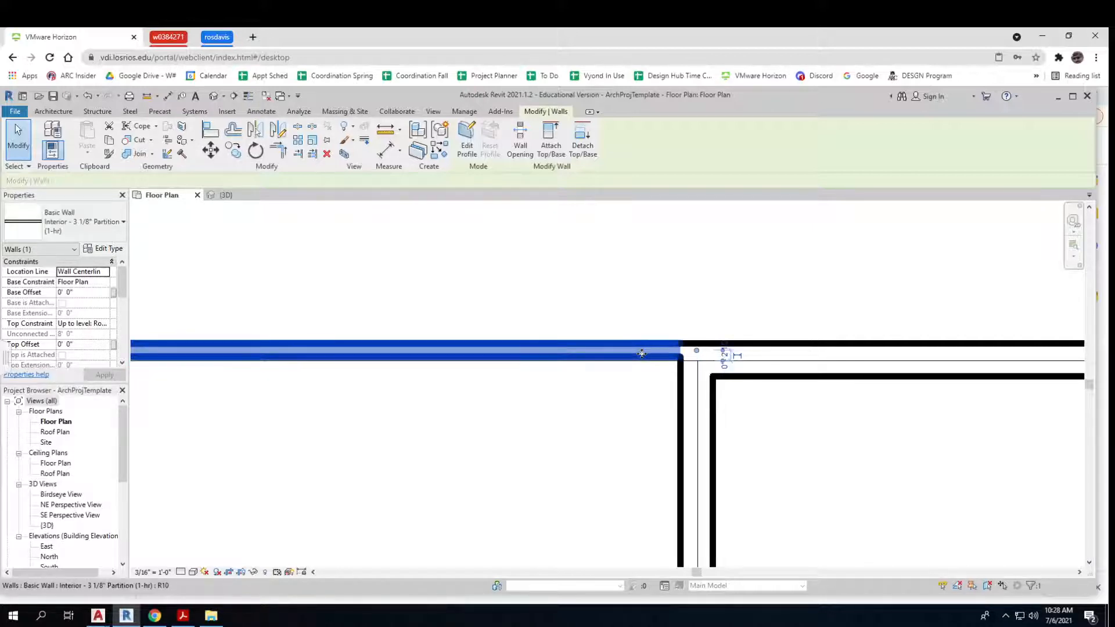
{"action": "left_click", "coordinate": [599, 298]}
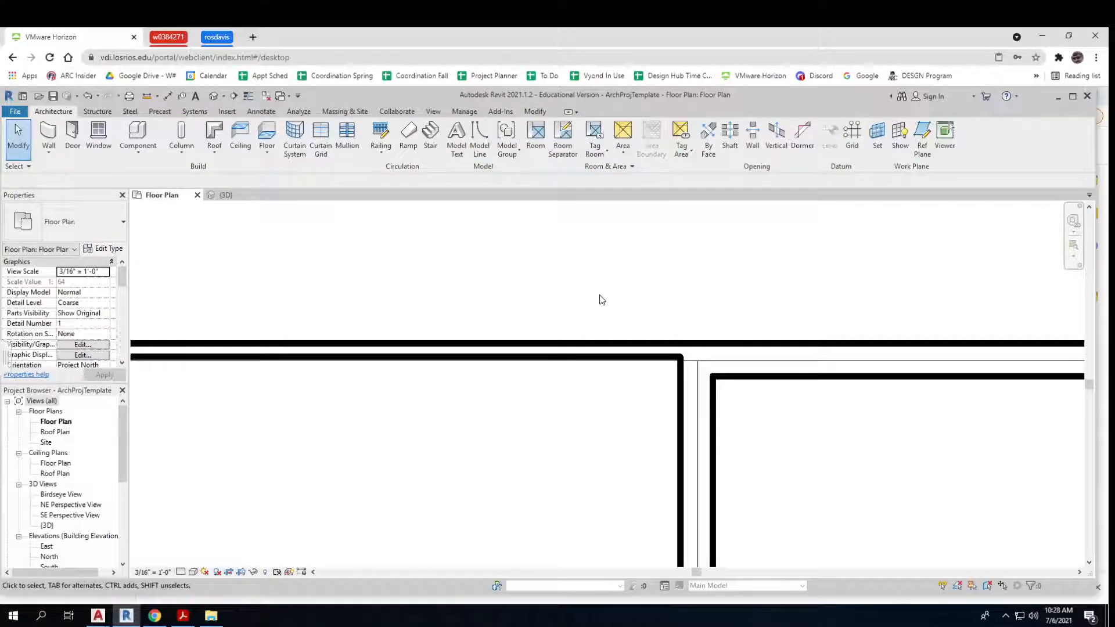
Shift the large lower room's west partition east until its room-side face lines up with the exterior wall face below it.
{"action": "scroll", "coordinate": [602, 300], "scroll_direction": "down", "scroll_amount": 1}
{"action": "scroll", "coordinate": [600, 295], "scroll_direction": "down", "scroll_amount": 1}
{"action": "scroll", "coordinate": [552, 401], "scroll_direction": "down", "scroll_amount": 2}
{"action": "middle_click_drag", "start_coordinate": [430, 451], "coordinate": [600, 394]}
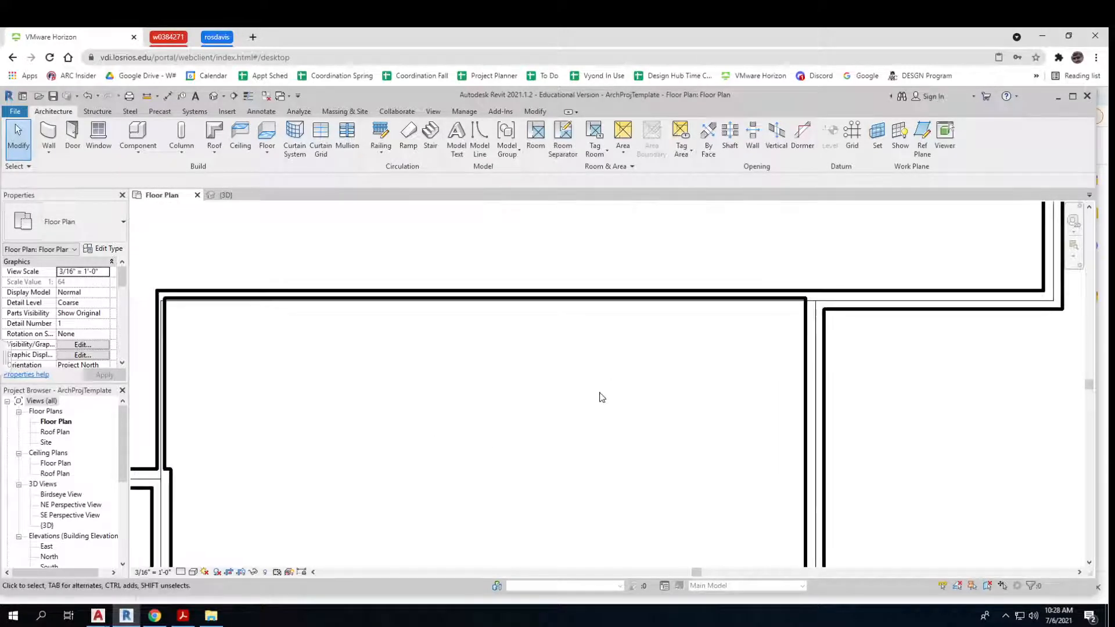
{"action": "left_click", "coordinate": [170, 449]}
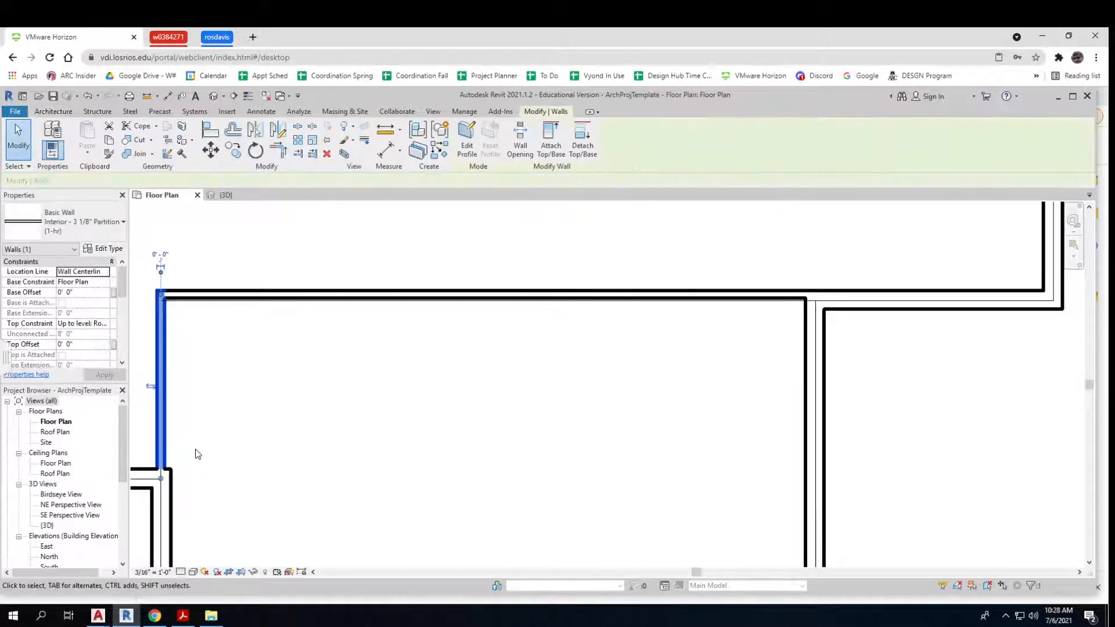
{"action": "key", "text": "Right"}
{"action": "key", "text": "Right"}
{"action": "key", "text": "Right"}
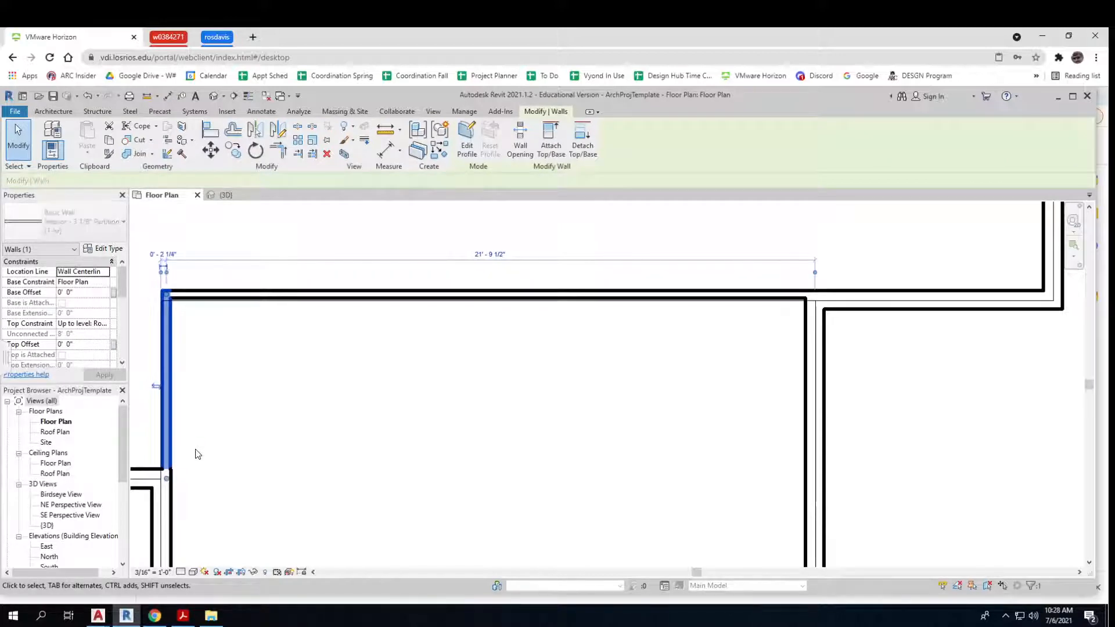
{"action": "key", "text": "Right"}
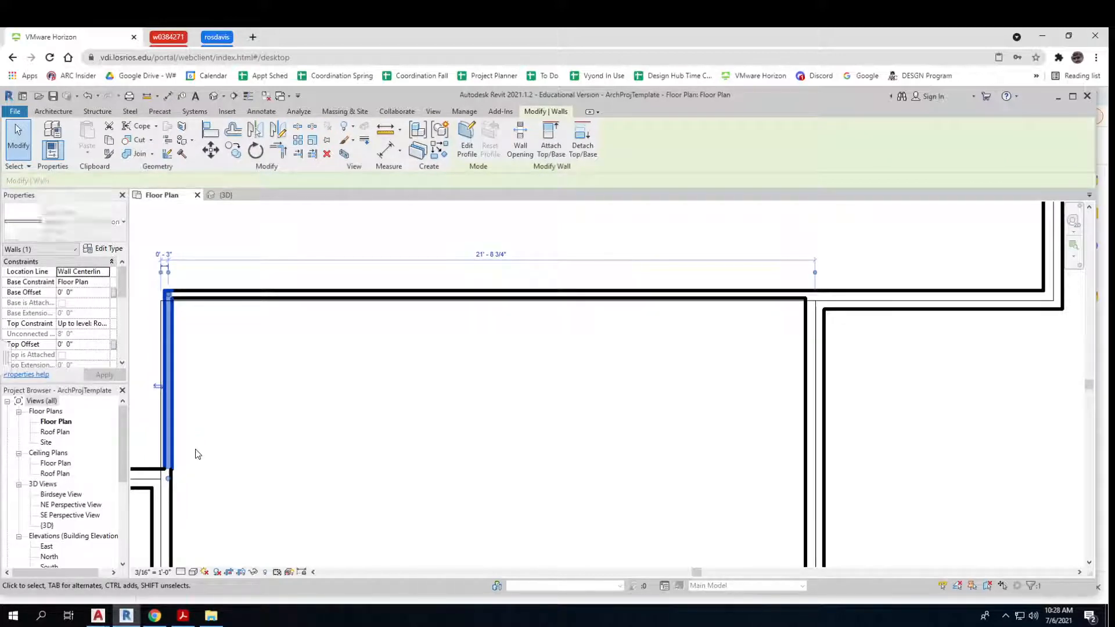
{"action": "key", "text": "Left"}
{"action": "scroll", "coordinate": [166, 476], "scroll_direction": "up", "scroll_amount": 4}
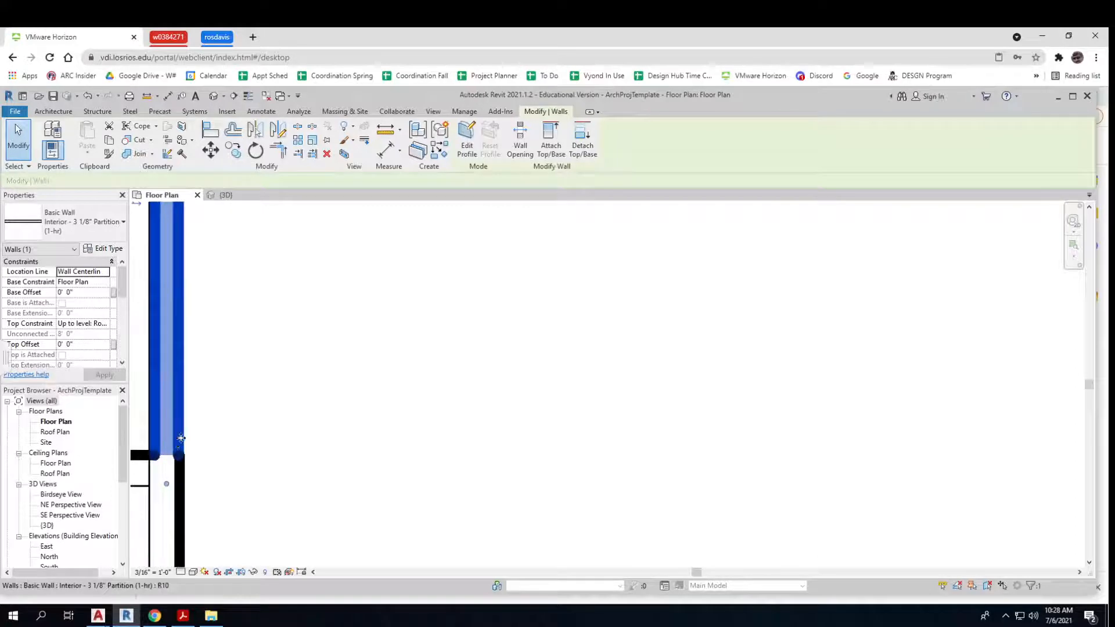
{"action": "mouse_move", "coordinate": [190, 441]}
{"action": "left_mouse_down"}
{"action": "mouse_move", "coordinate": [239, 441]}
{"action": "mouse_move", "coordinate": [180, 436]}
{"action": "left_mouse_up"}
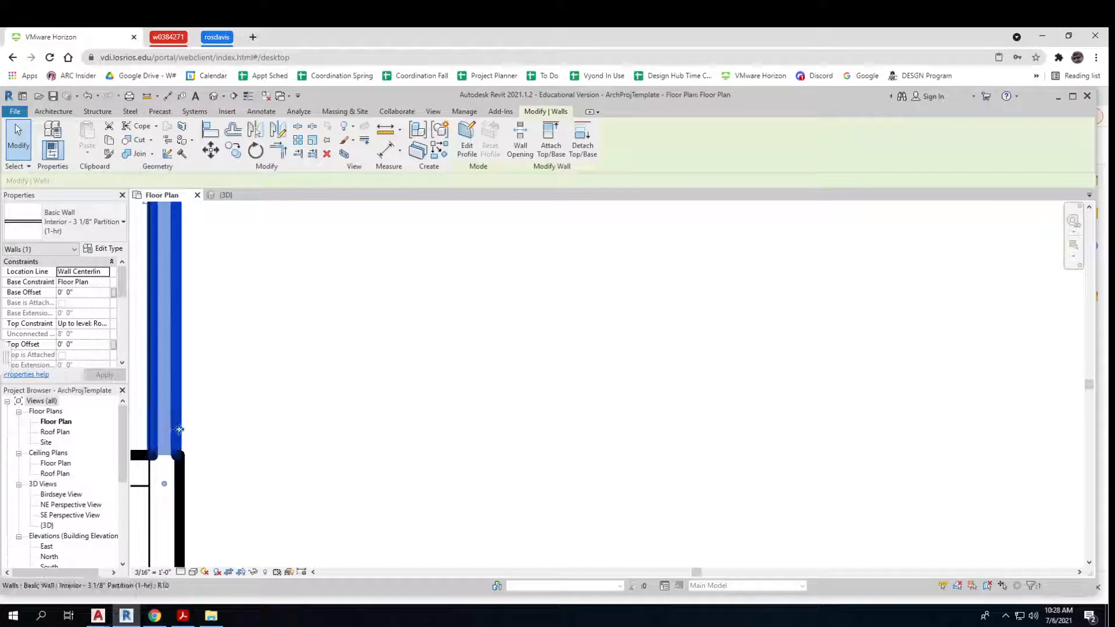
{"action": "left_click_drag", "start_coordinate": [180, 430], "coordinate": [182, 431]}
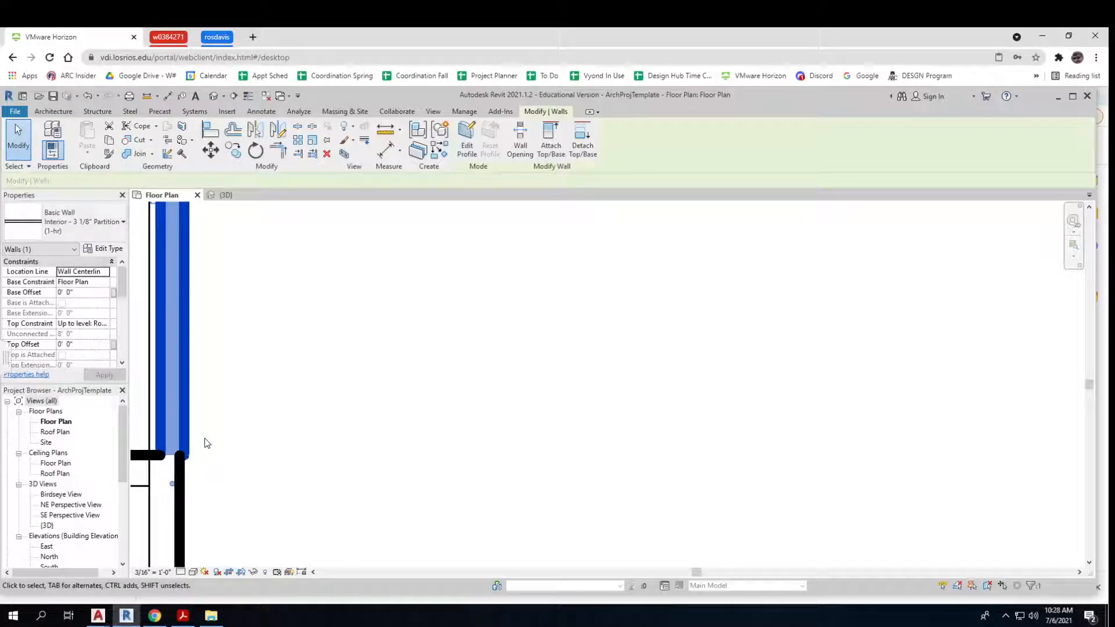
{"action": "key", "text": "Left"}
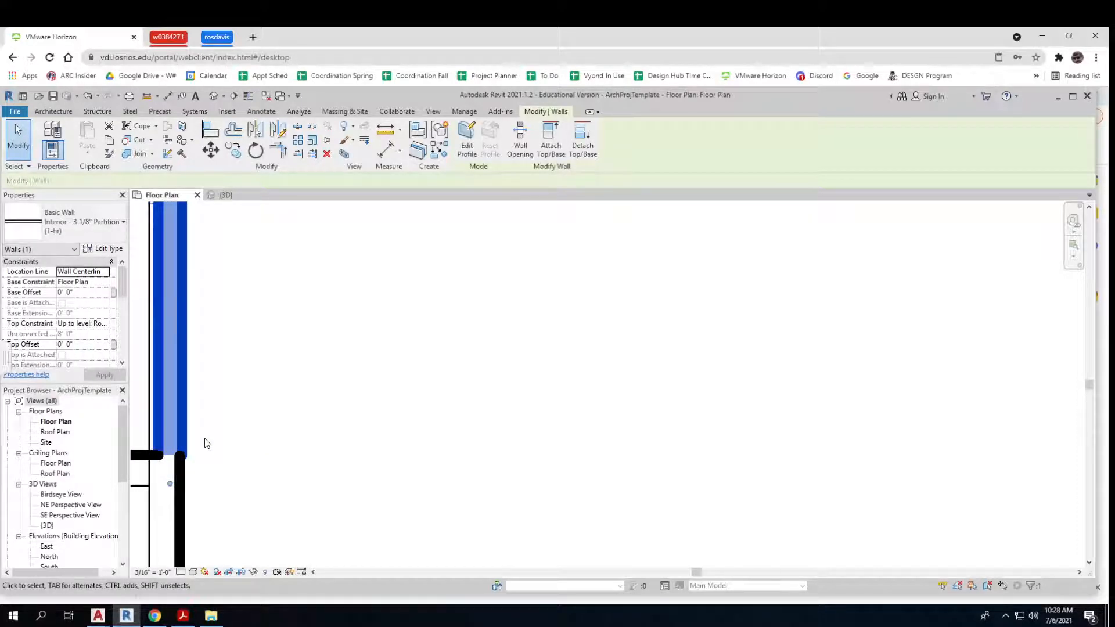
{"action": "left_click", "coordinate": [257, 435]}
Review the walls in the {3D} view and return to the Floor Plan view.
{"action": "scroll", "coordinate": [259, 435], "scroll_direction": "down", "scroll_amount": 3}
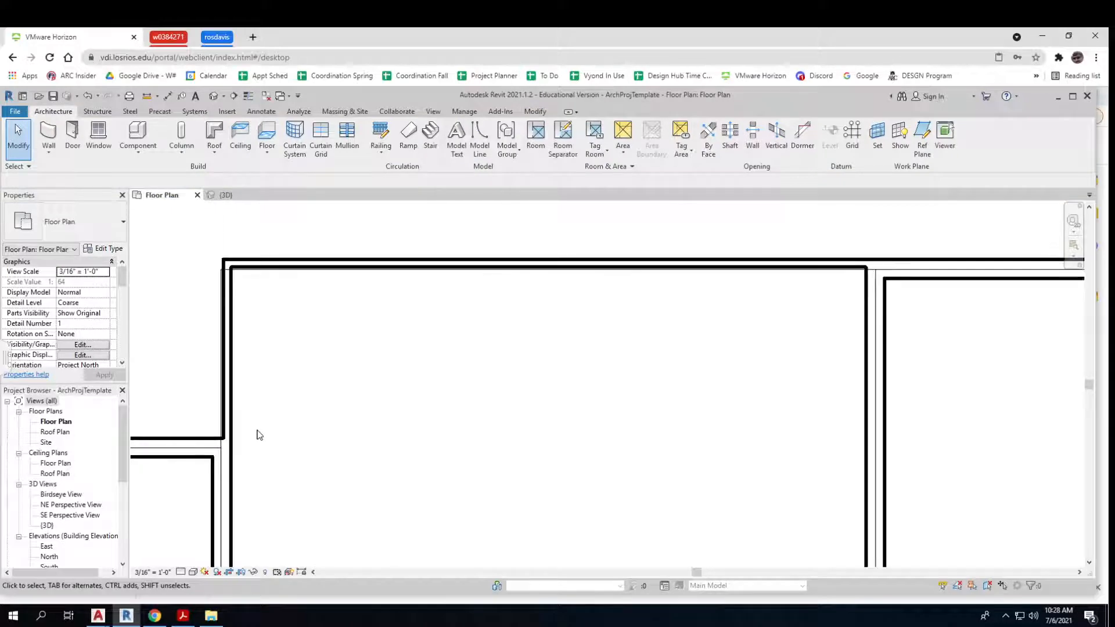
{"action": "scroll", "coordinate": [259, 435], "scroll_direction": "down", "scroll_amount": 2}
{"action": "scroll", "coordinate": [259, 435], "scroll_direction": "down", "scroll_amount": 2}
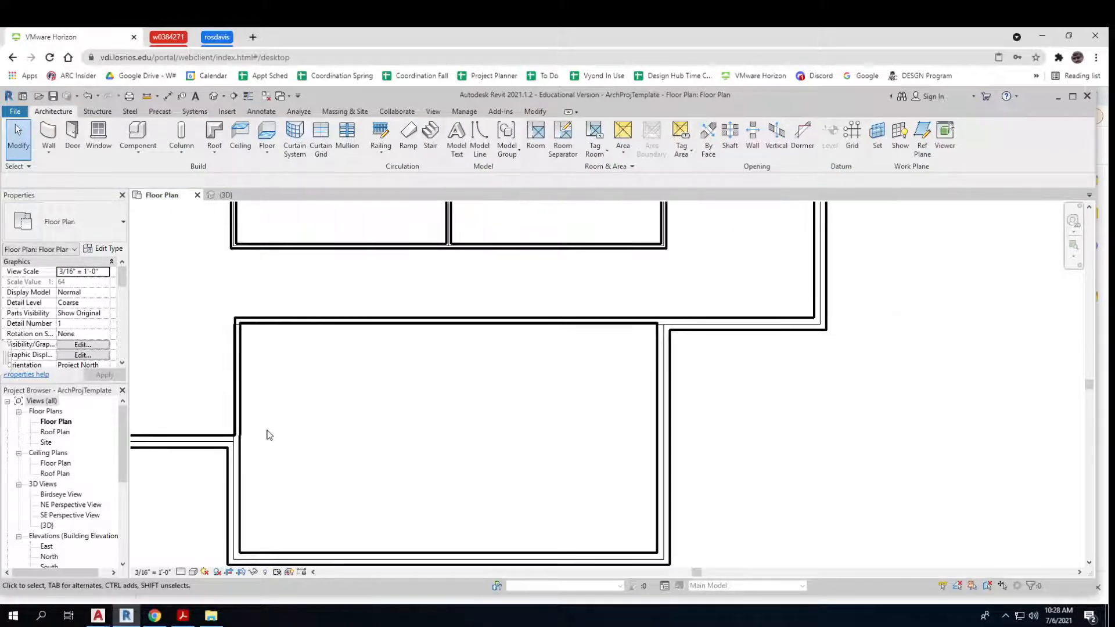
{"action": "scroll", "coordinate": [269, 434], "scroll_direction": "down", "scroll_amount": 3}
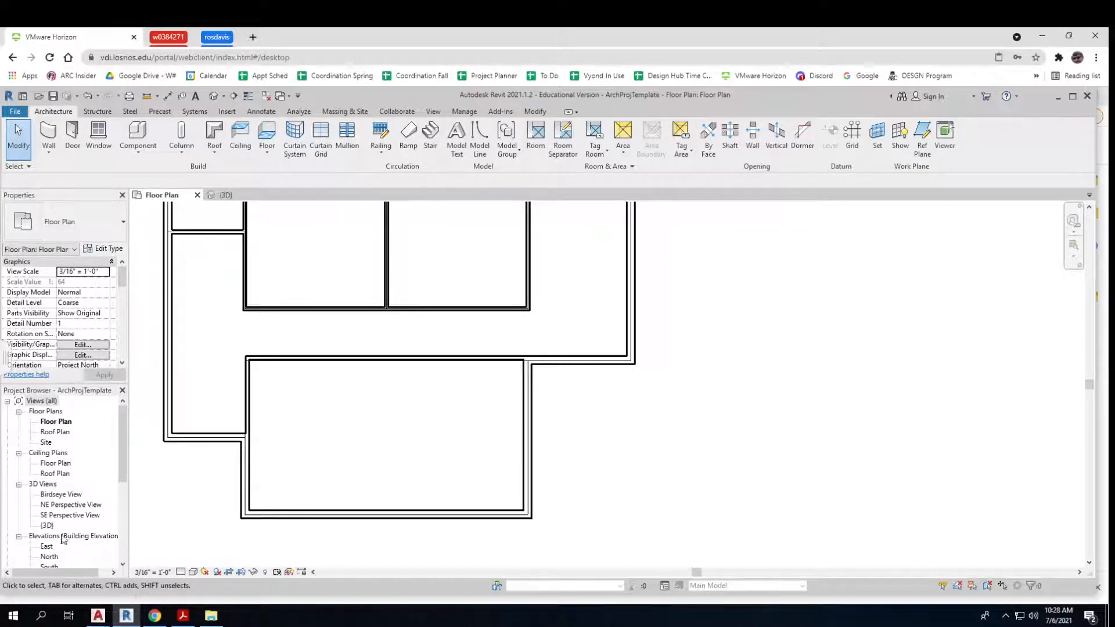
{"action": "double_click", "coordinate": [47, 526]}
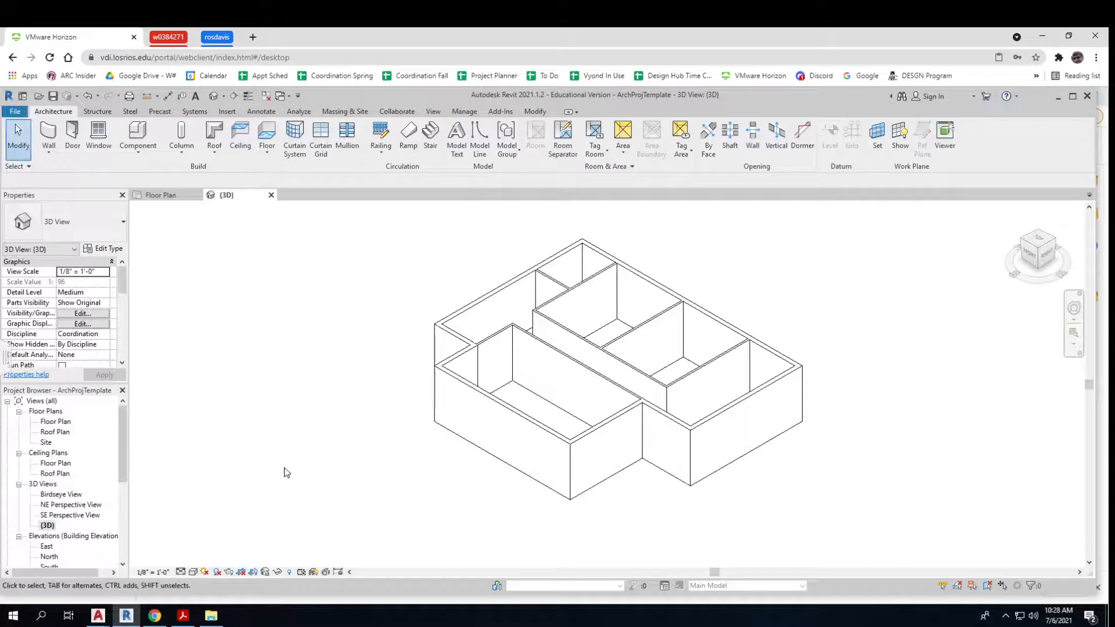
{"action": "double_click", "coordinate": [53, 422]}
{"action": "middle_click_drag", "start_coordinate": [231, 448], "coordinate": [306, 502]}
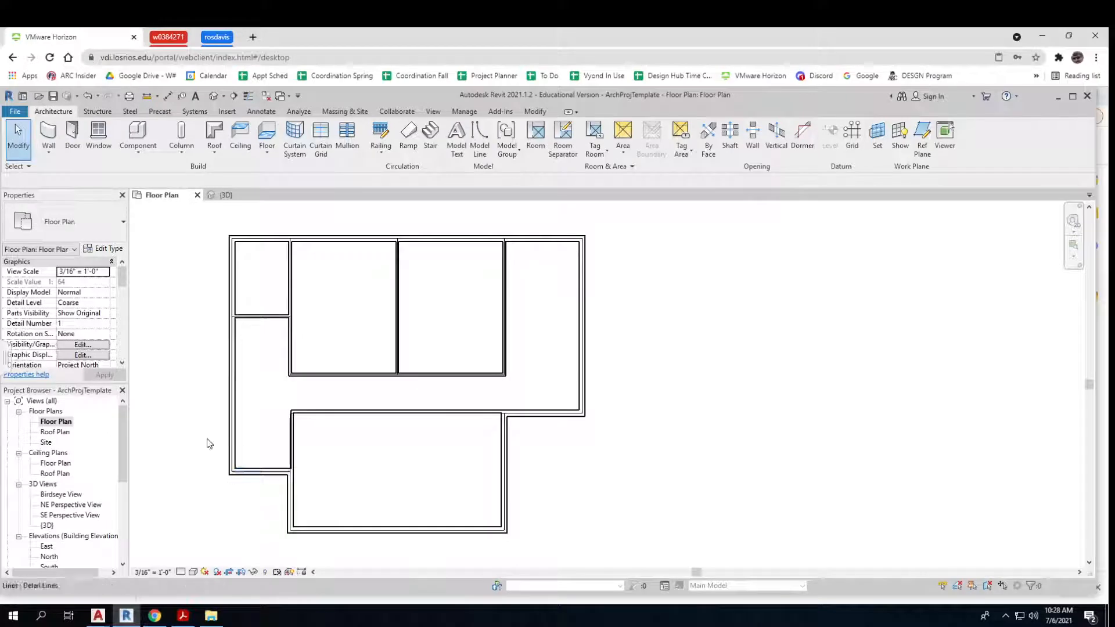
Place Single-Flush 30" x 80" doors in the small upper-left room, both upper middle rooms, and near each end of the large room's north partition.
{"action": "left_click", "coordinate": [72, 137]}
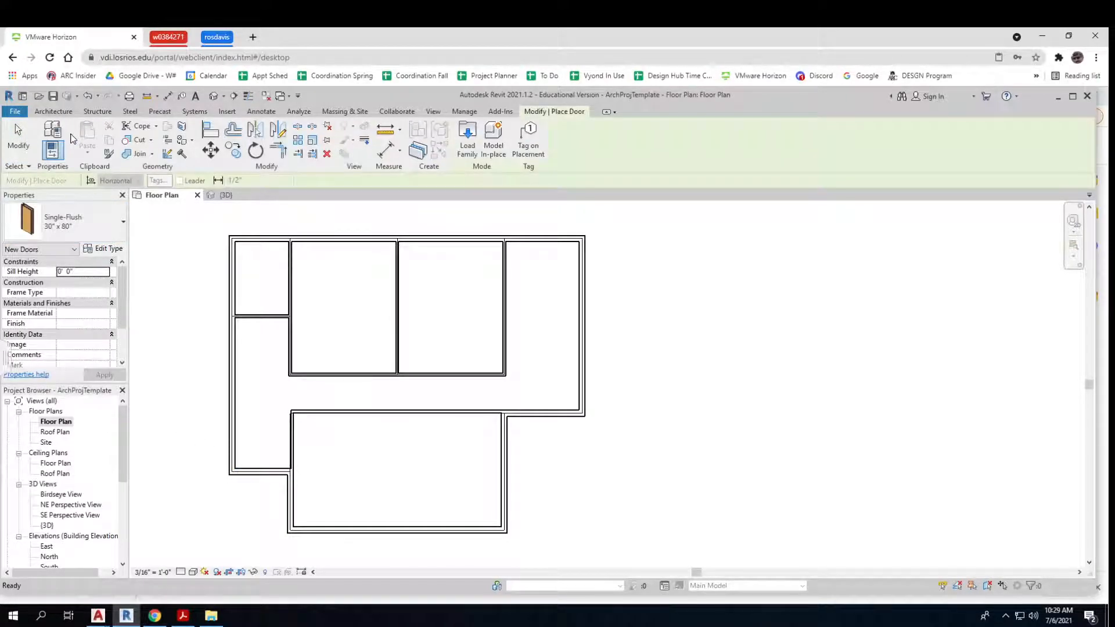
{"action": "left_click", "coordinate": [251, 314]}
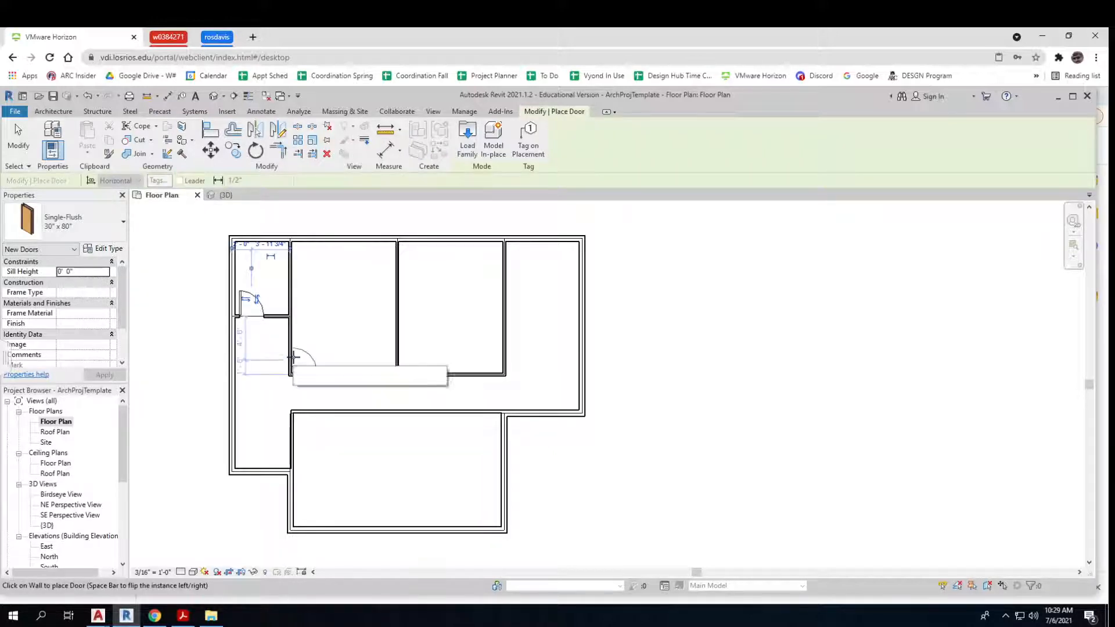
{"action": "left_click", "coordinate": [294, 355]}
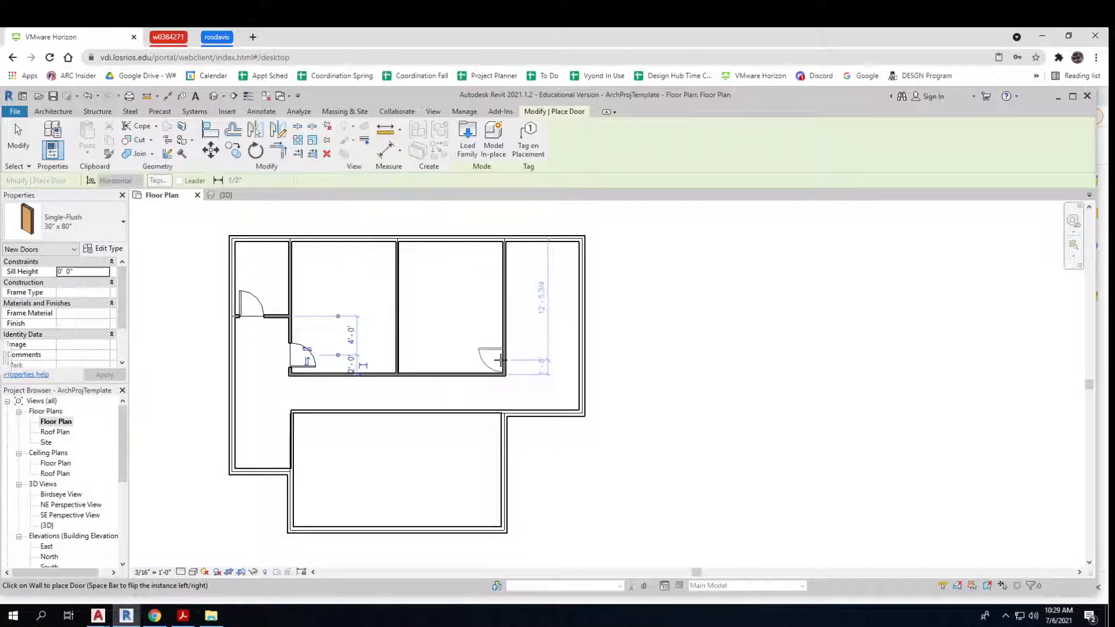
{"action": "left_click", "coordinate": [501, 356]}
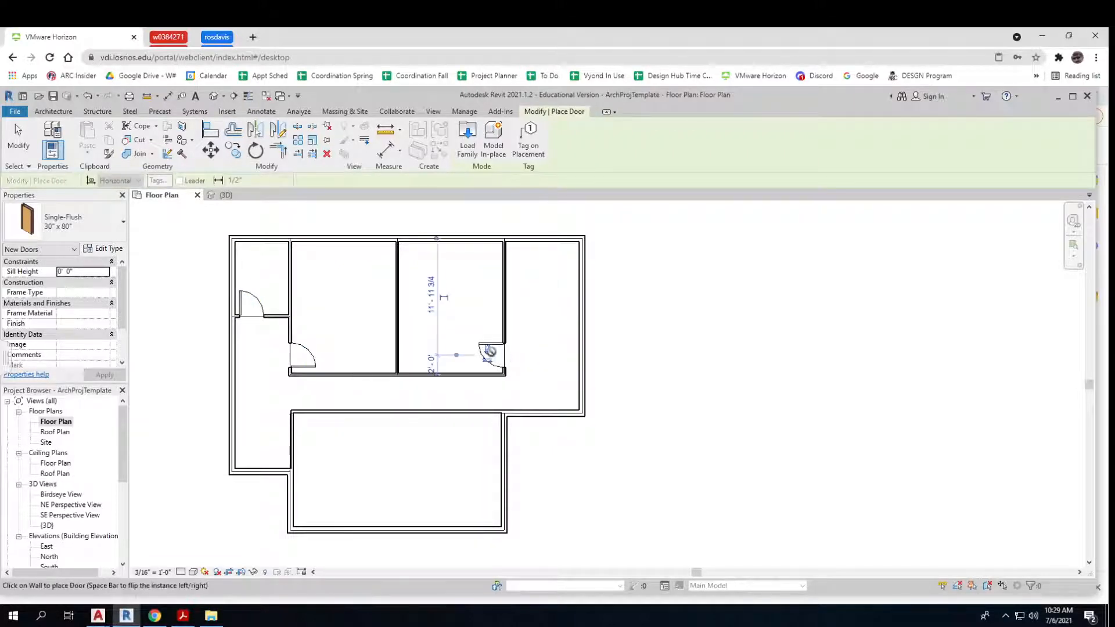
{"action": "left_click", "coordinate": [486, 349]}
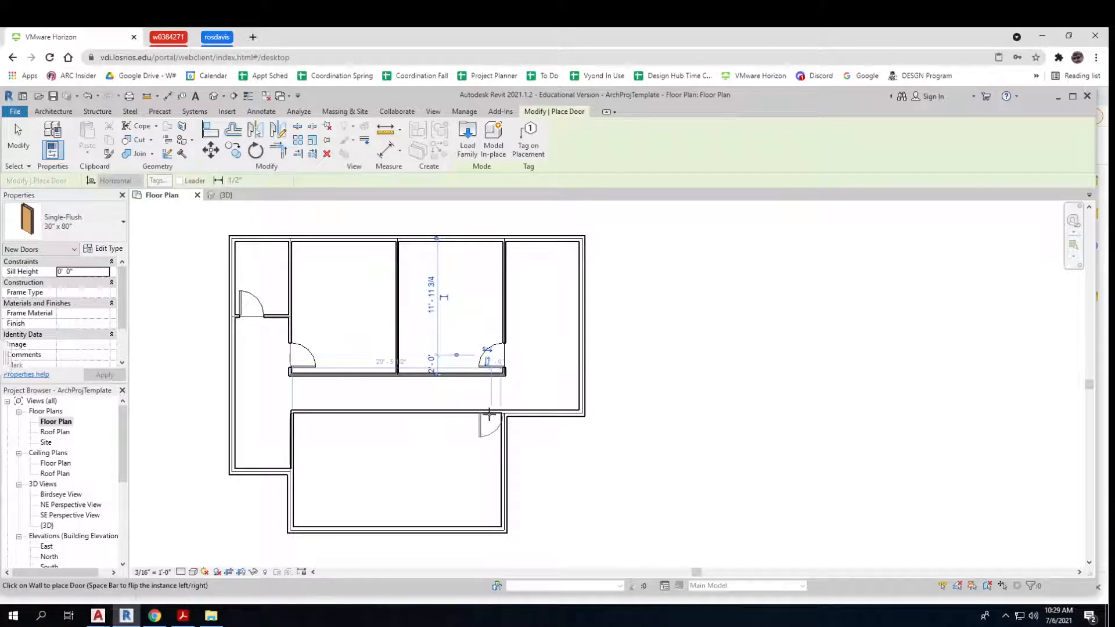
{"action": "left_click", "coordinate": [486, 414]}
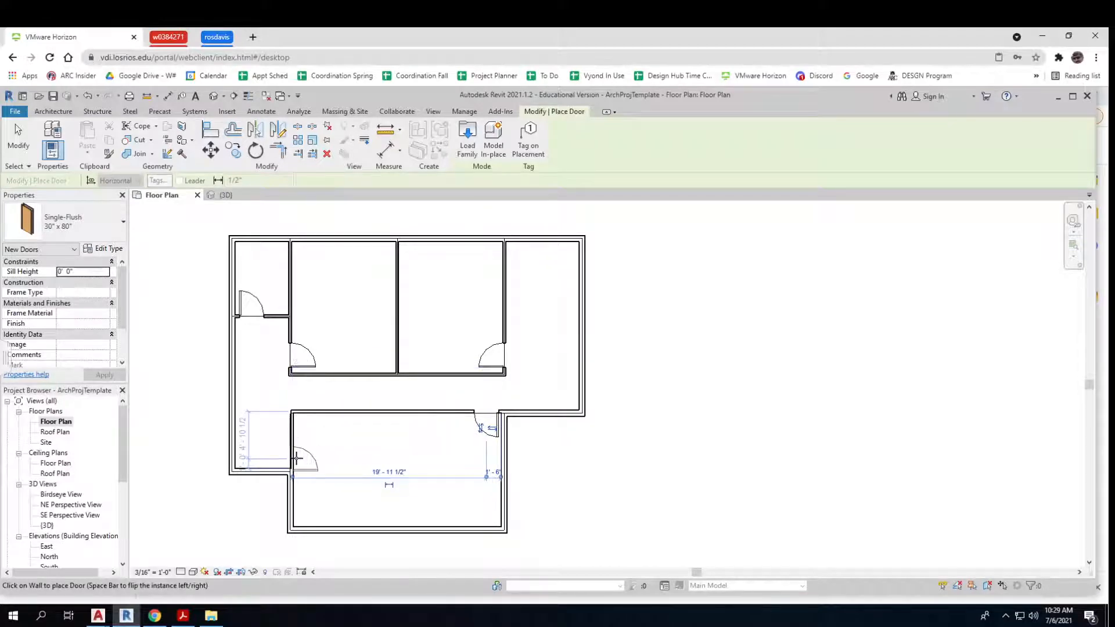
{"action": "left_click", "coordinate": [310, 418]}
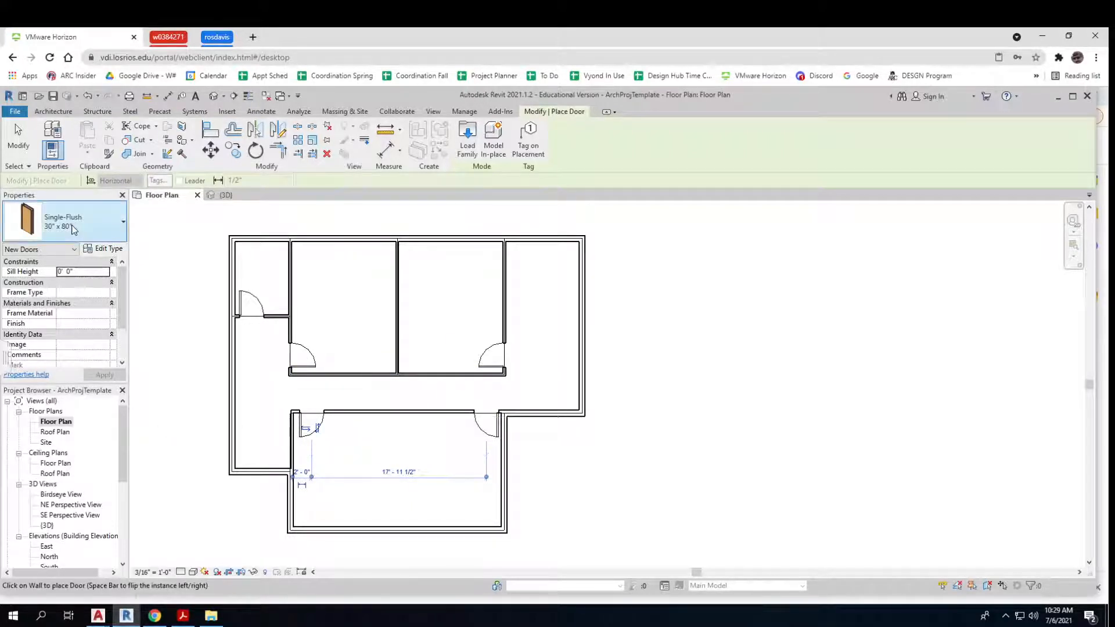
Browse the Residential doors library for a family to load and select Door-Exterior-Single-Entry-Half Flat Glass-Wood_Clad.rfa.
{"action": "left_click", "coordinate": [114, 228]}
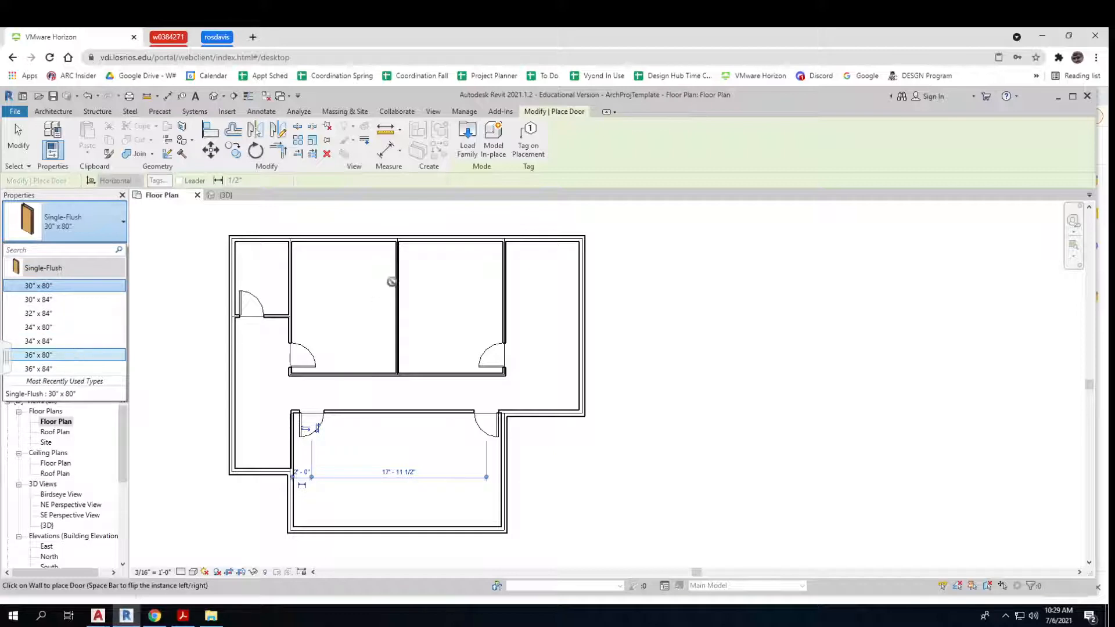
{"action": "left_click", "coordinate": [467, 139]}
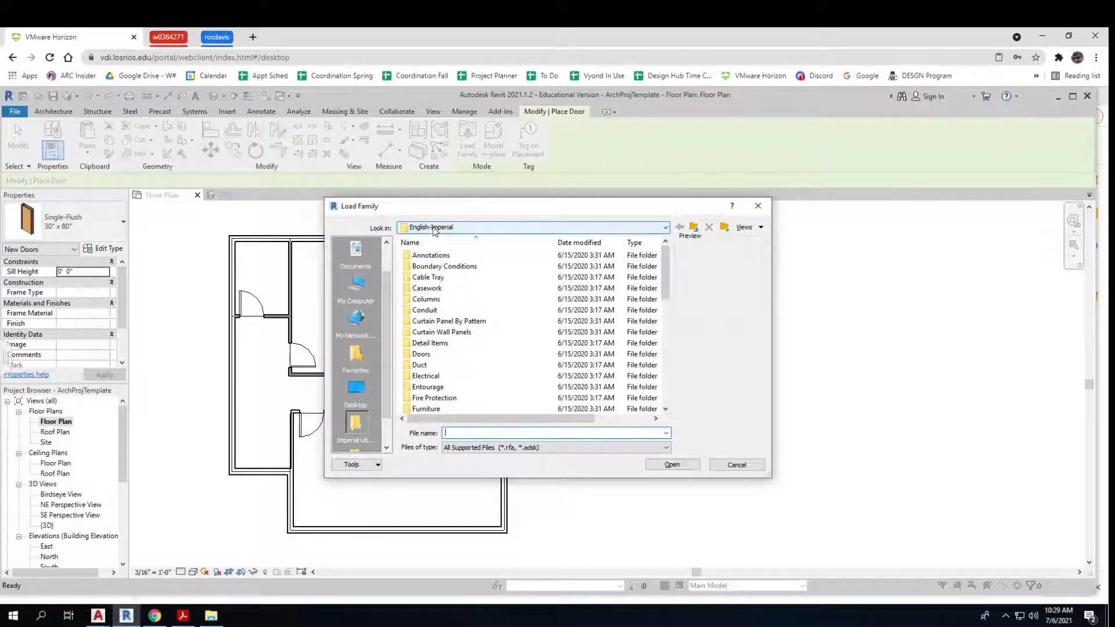
{"action": "double_click", "coordinate": [425, 356]}
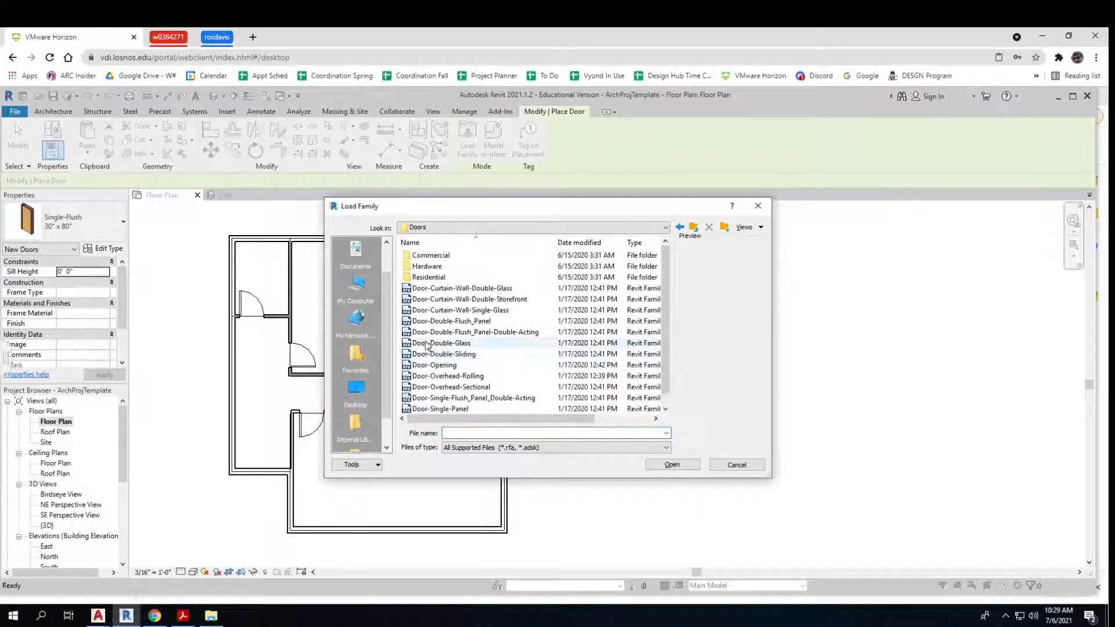
{"action": "double_click", "coordinate": [439, 276]}
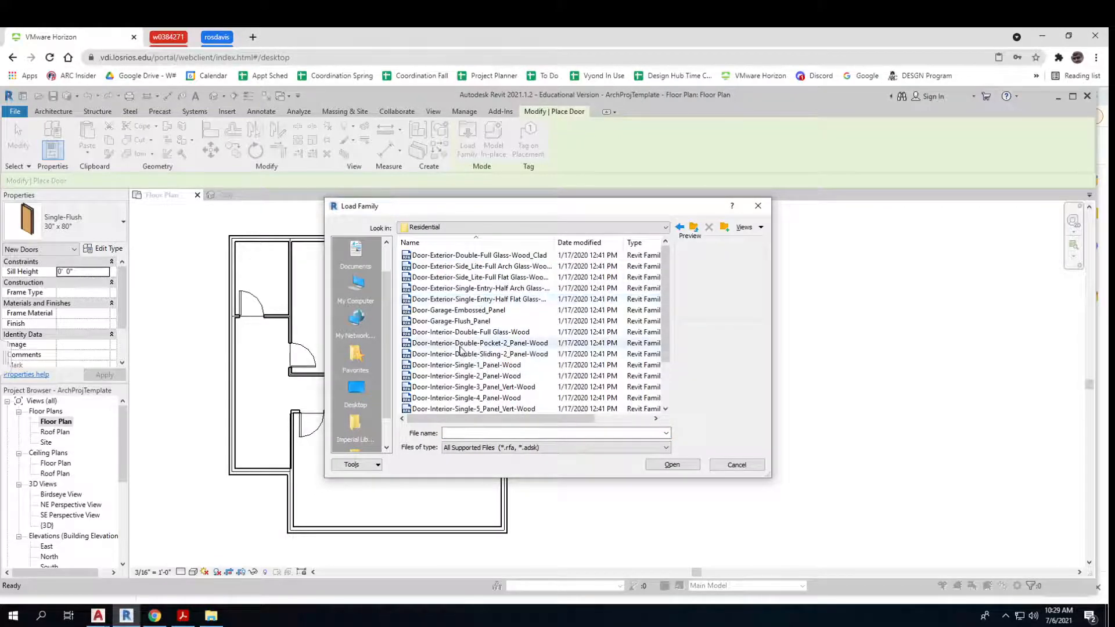
{"action": "left_click", "coordinate": [452, 281]}
{"action": "left_click", "coordinate": [455, 268]}
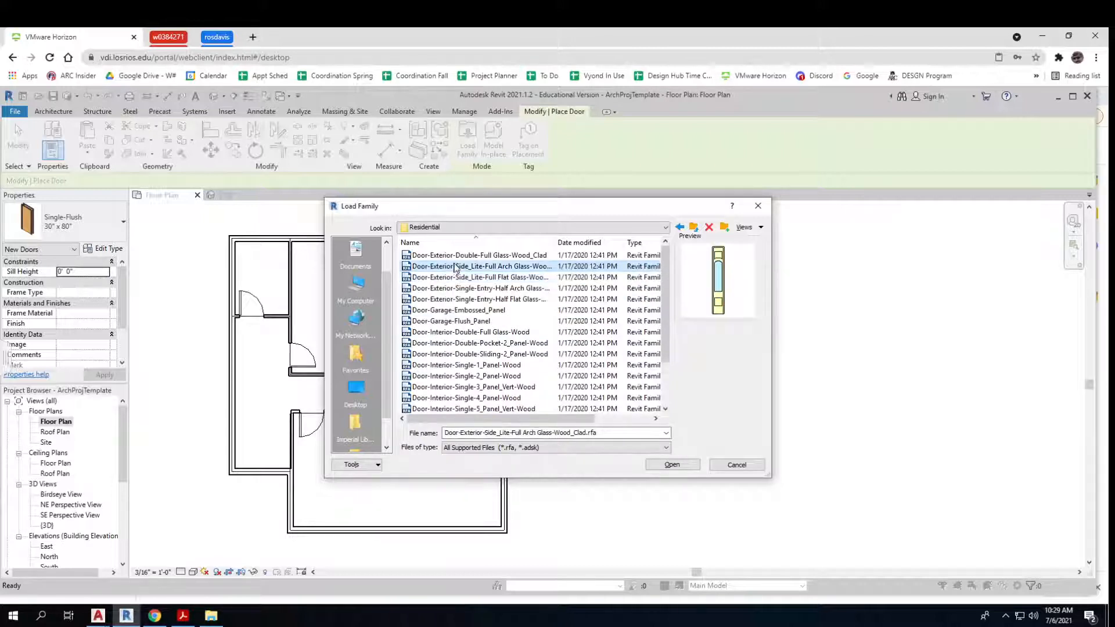
{"action": "left_click", "coordinate": [457, 258]}
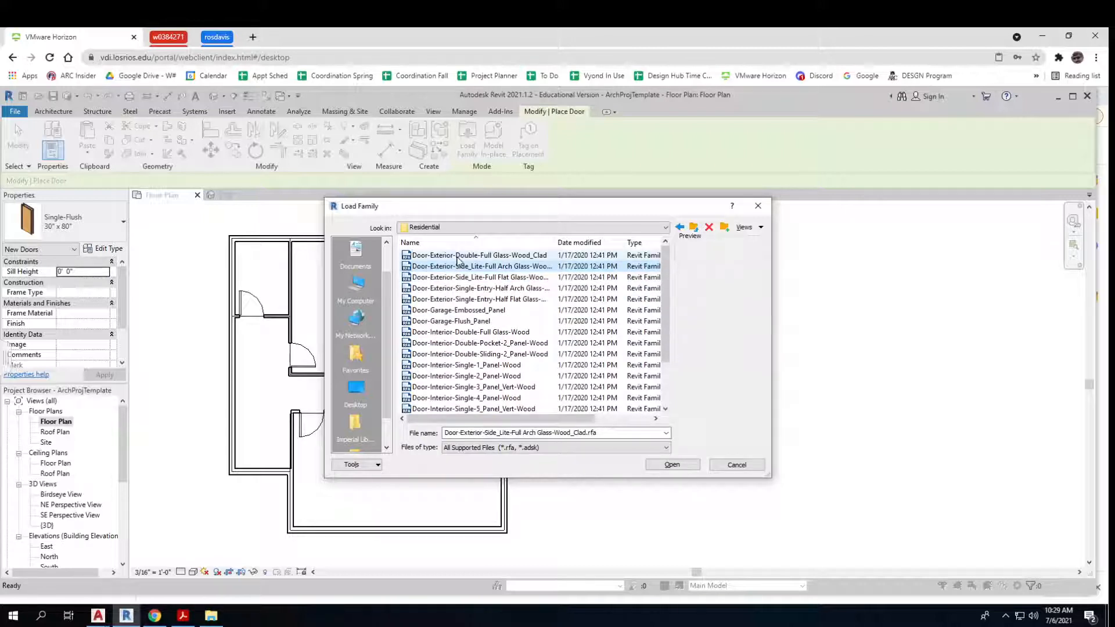
{"action": "left_click", "coordinate": [461, 300]}
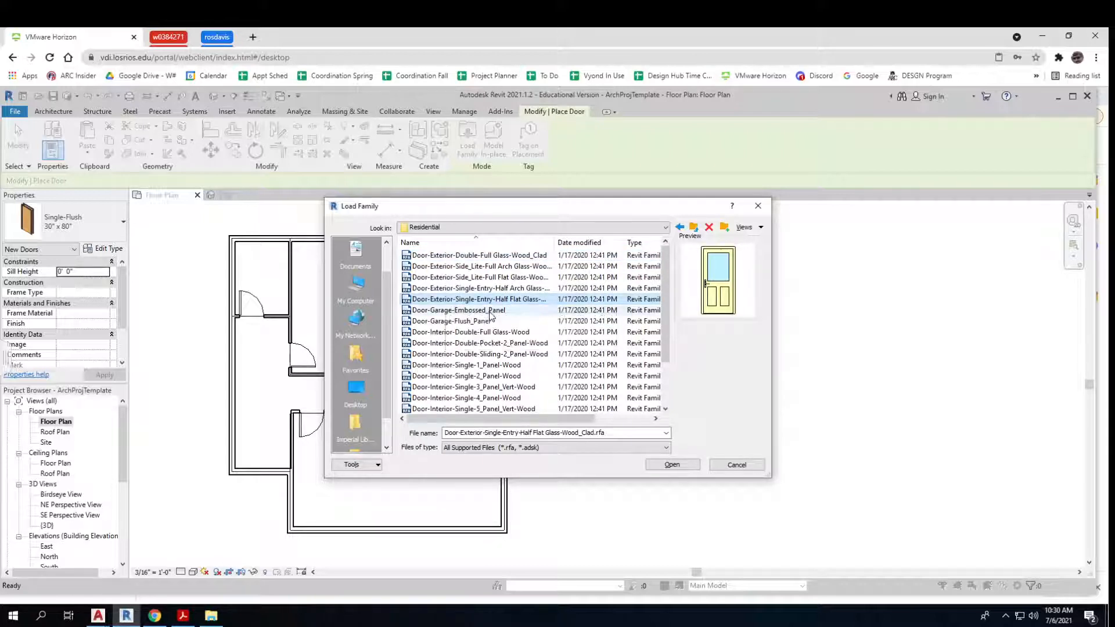
{"action": "scroll", "coordinate": [482, 325], "scroll_direction": "down", "scroll_amount": 2}
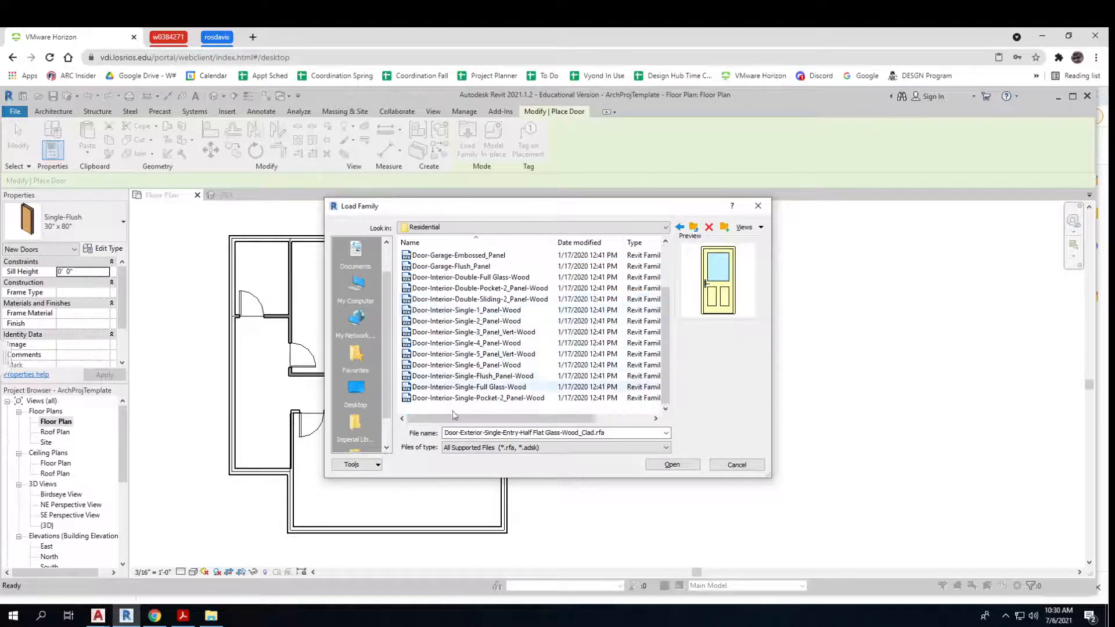
{"action": "scroll", "coordinate": [455, 367], "scroll_direction": "up", "scroll_amount": 2}
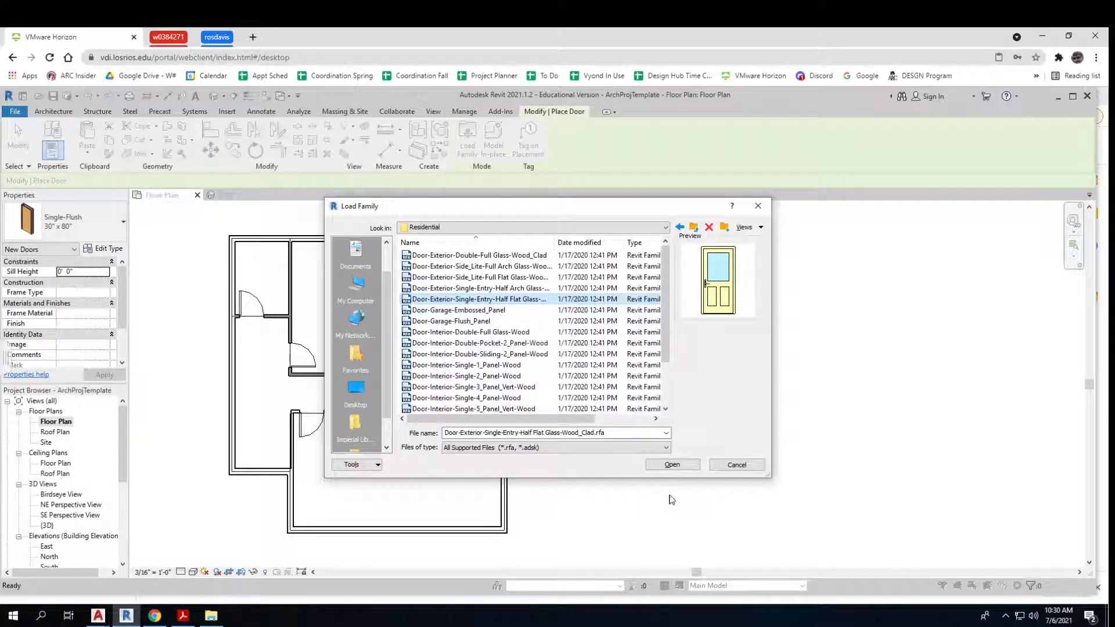
Load the exterior door's 36" x 80" type and place it midway along the short south exterior wall at the east end, swinging outward.
{"action": "left_click", "coordinate": [672, 463]}
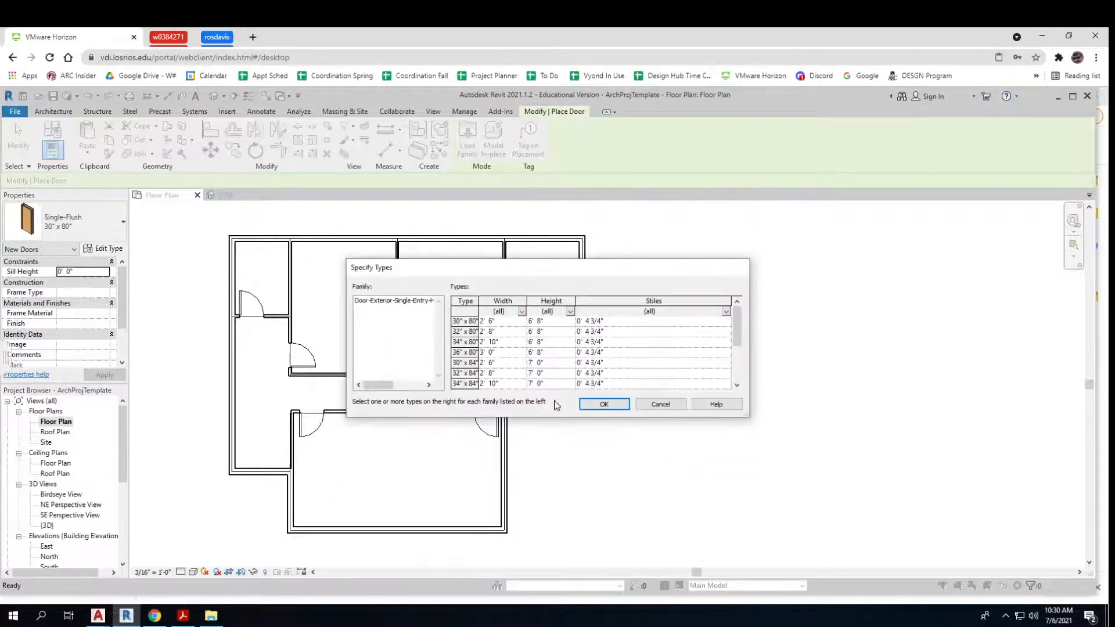
{"action": "left_click", "coordinate": [605, 404]}
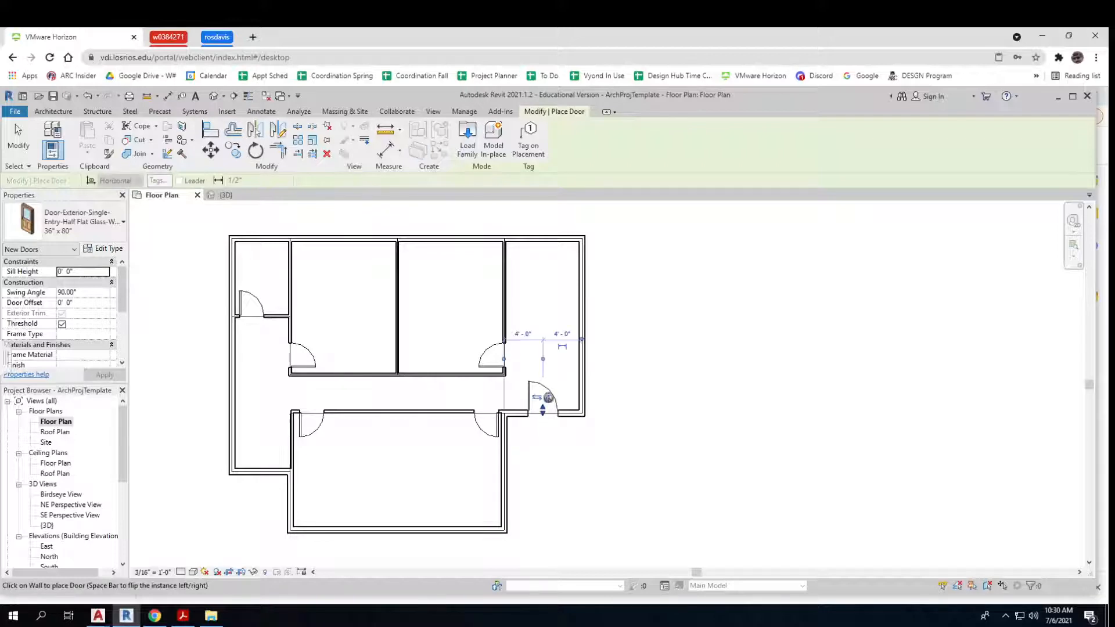
{"action": "left_click", "coordinate": [541, 414]}
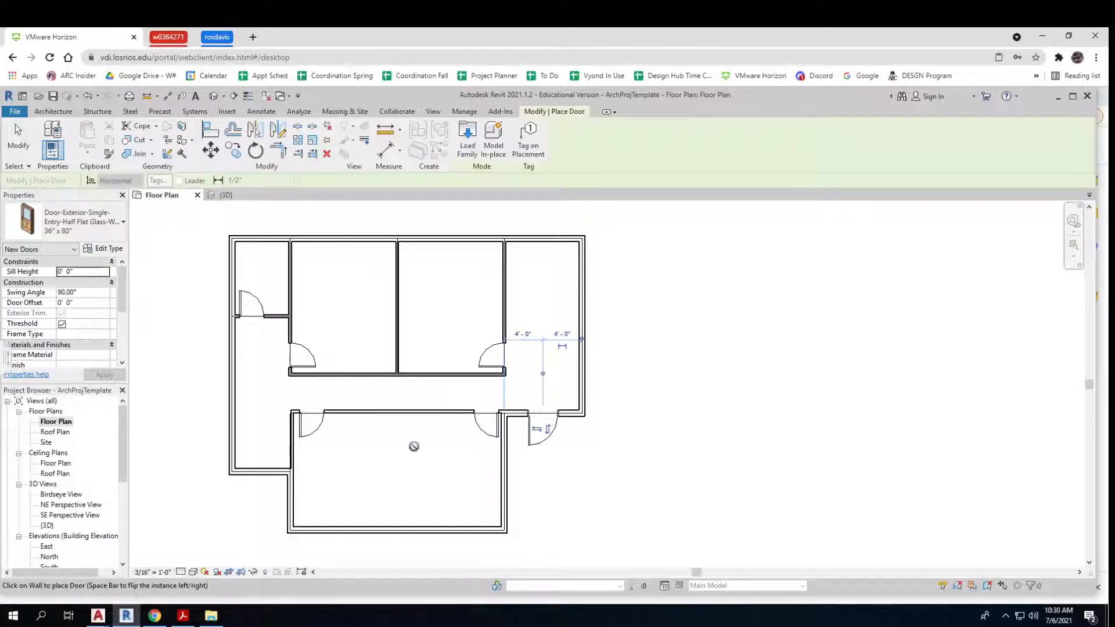
Place a 36" x 80" exterior door in the west end's short south wall and load Door-Exterior-Side_Lite-Full Flat Glass-Wood_Clad.rfa.
{"action": "left_click", "coordinate": [257, 472]}
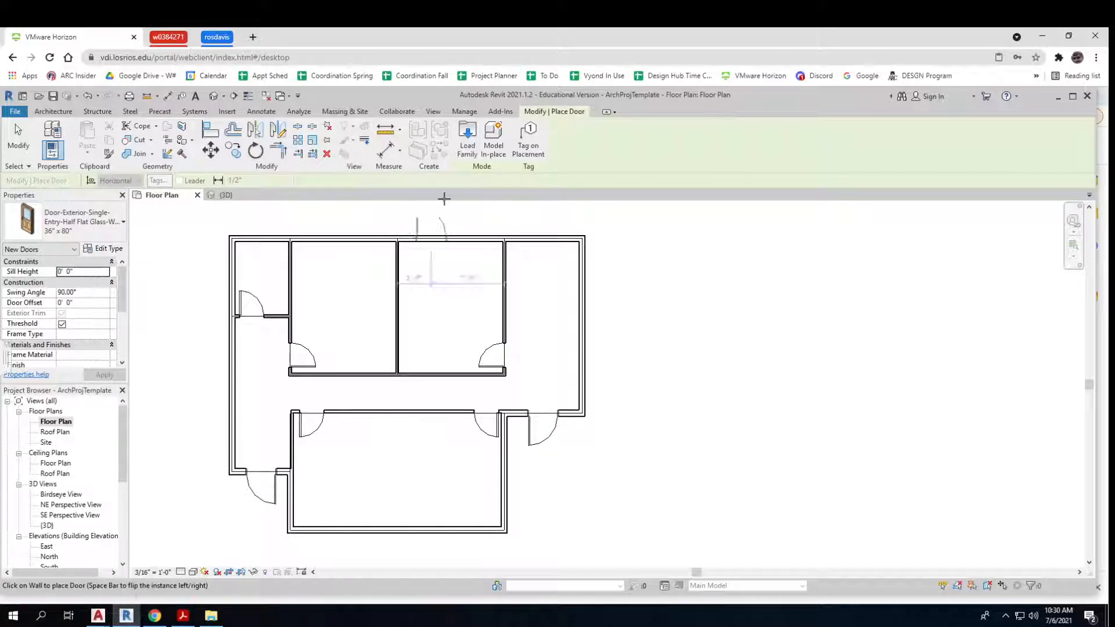
{"action": "left_click", "coordinate": [468, 139]}
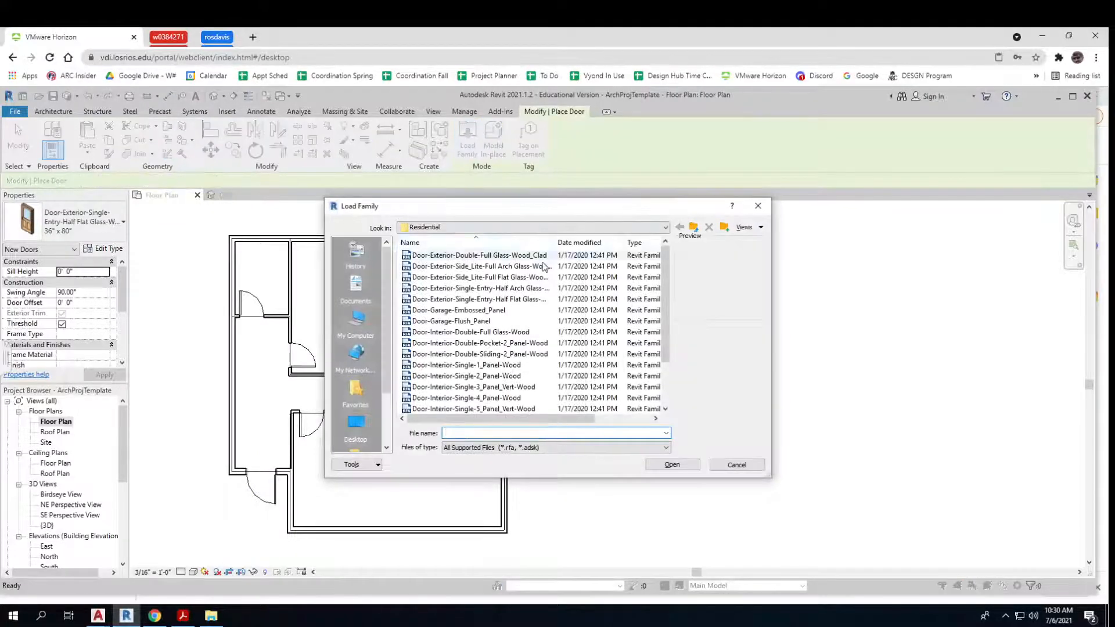
{"action": "left_click", "coordinate": [495, 277]}
{"action": "left_click", "coordinate": [672, 464]}
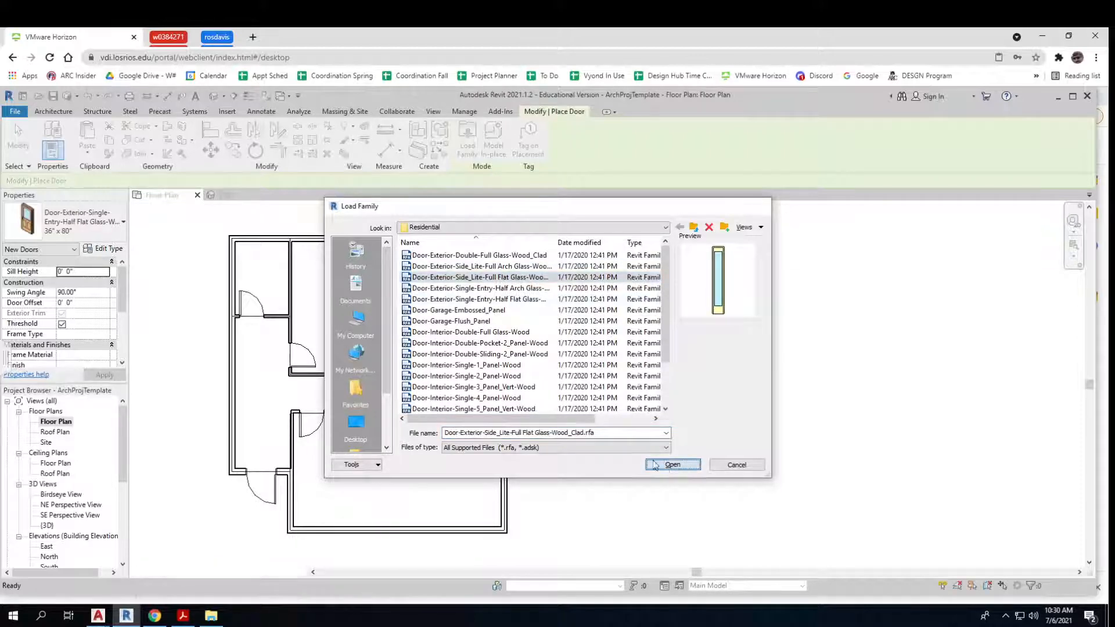
{"action": "left_click", "coordinate": [604, 405]}
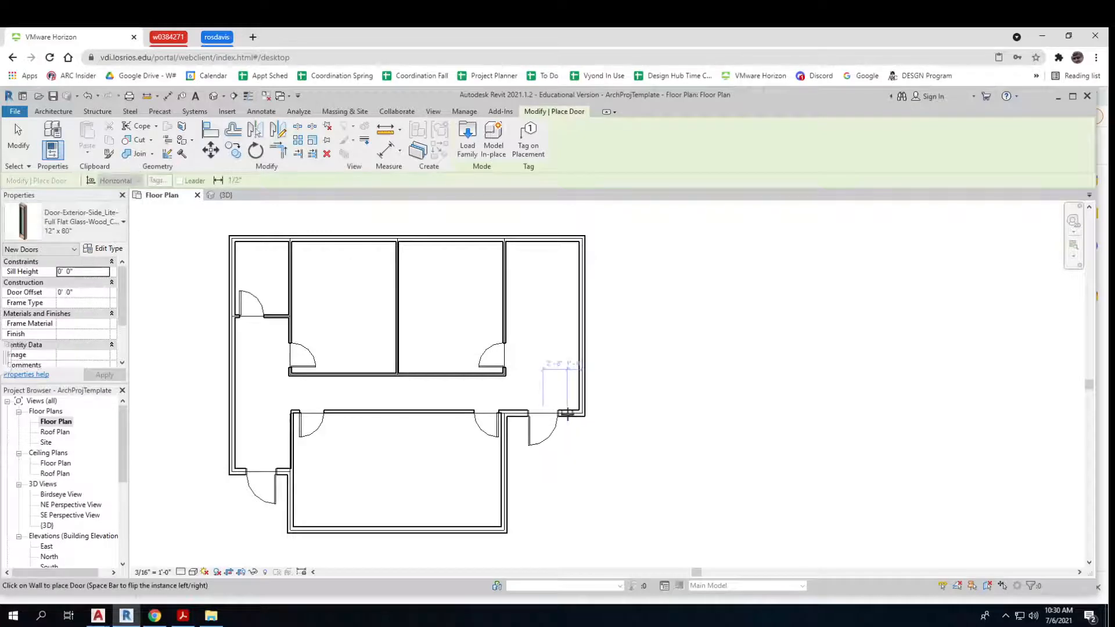
Place a 12" x 80" side lite on each side of the exterior door in the east end's short south wall.
{"action": "left_click", "coordinate": [551, 413]}
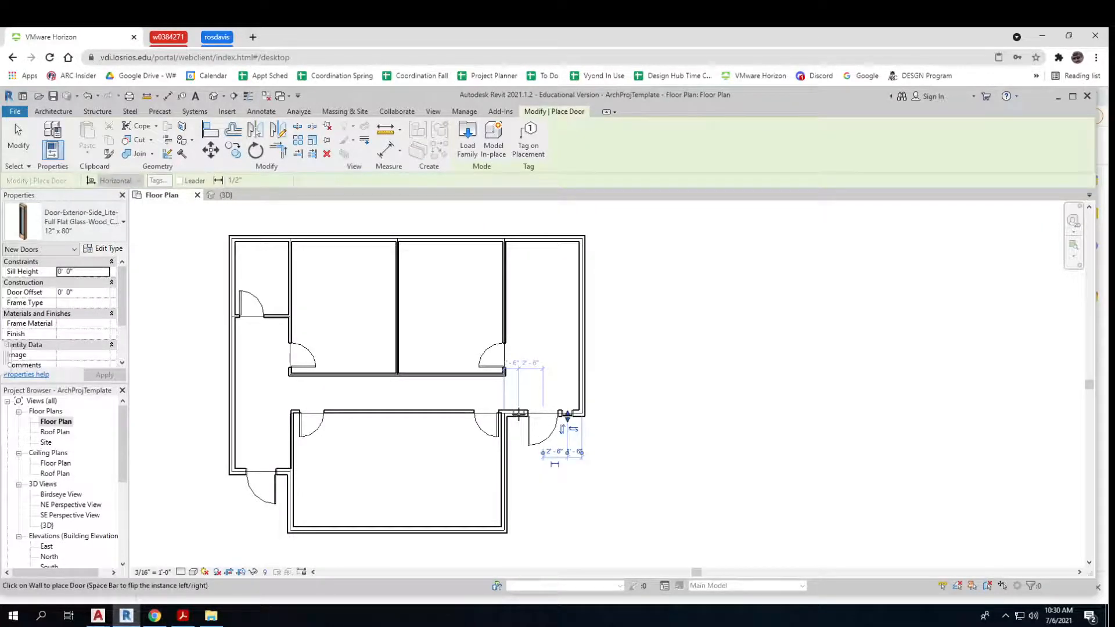
{"action": "left_click", "coordinate": [519, 414]}
{"action": "key", "text": "Escape"}
{"action": "key", "text": "Escape"}
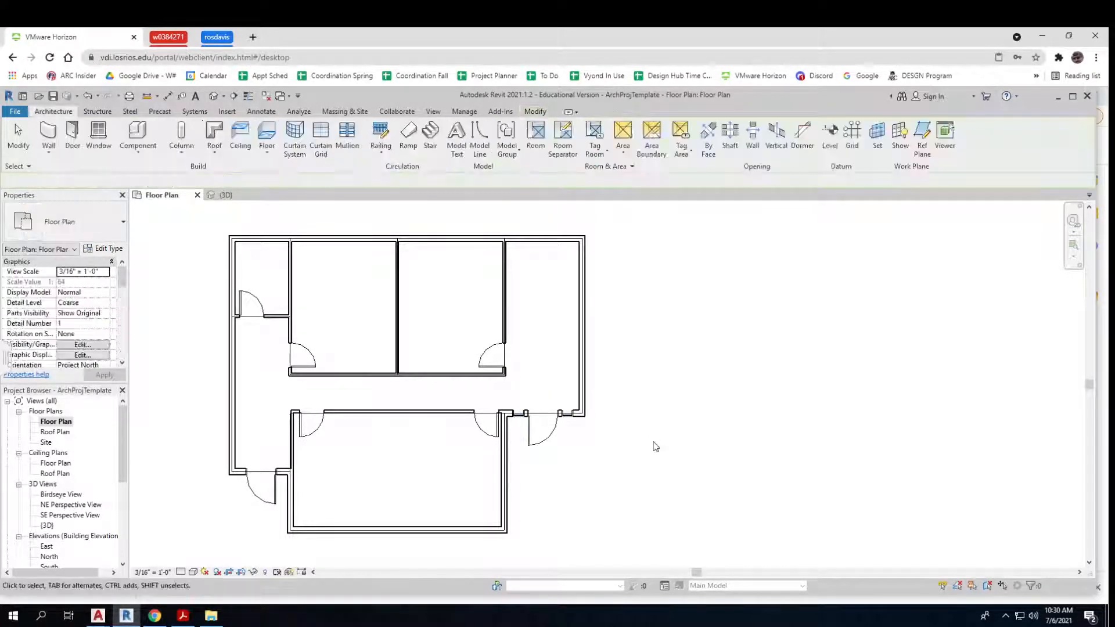
Review the exterior doors and side lites in the {3D} view and return to the Floor Plan view.
{"action": "double_click", "coordinate": [47, 525]}
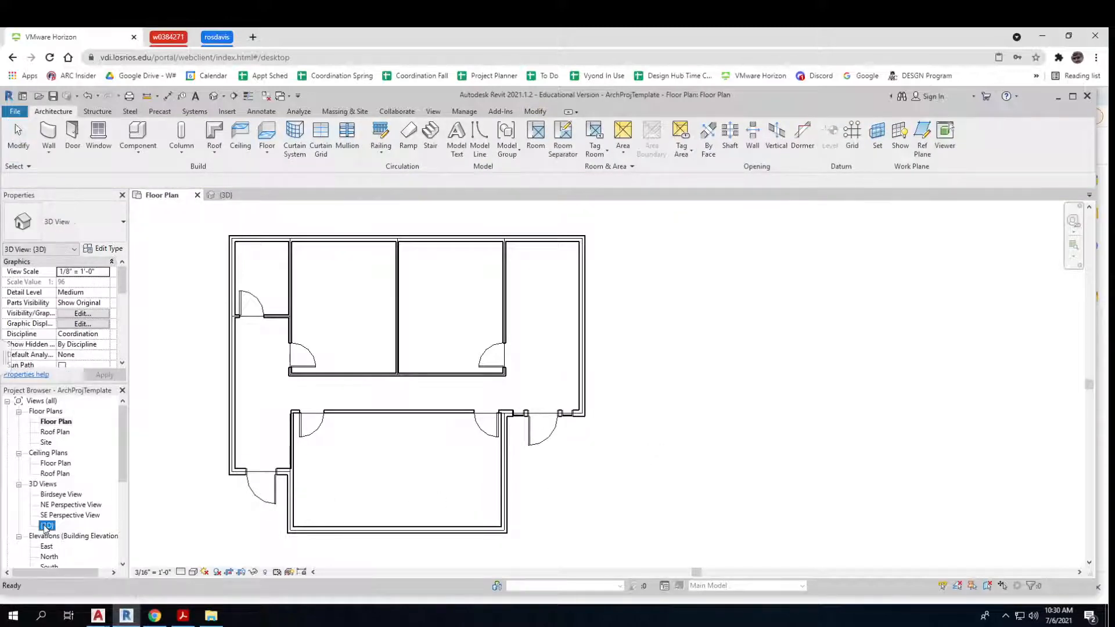
{"action": "scroll", "coordinate": [720, 464], "scroll_direction": "up", "scroll_amount": 2}
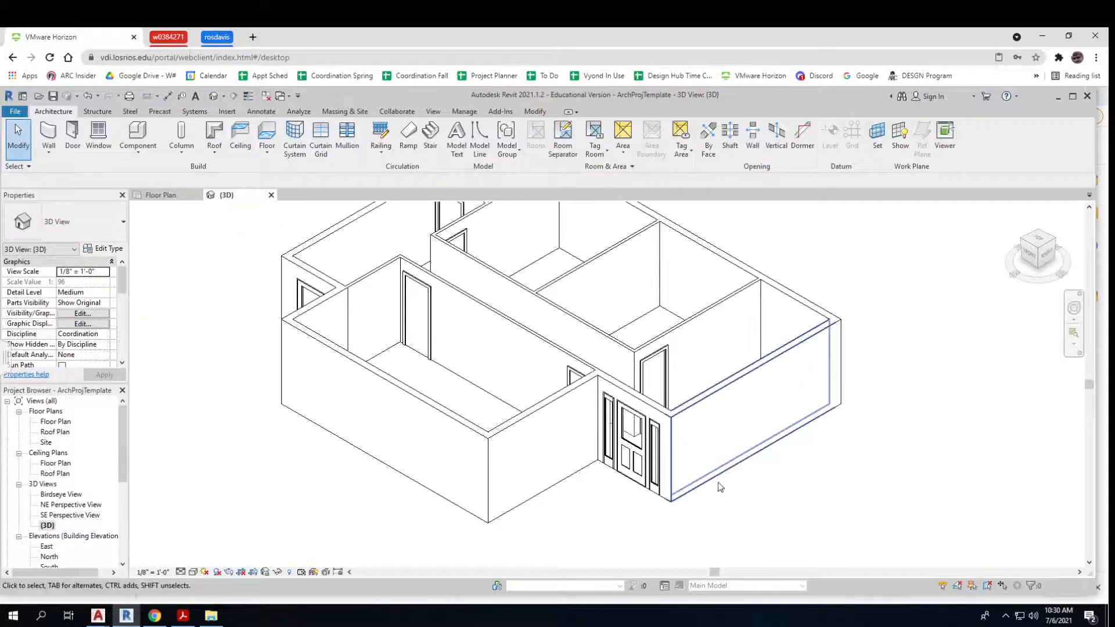
{"action": "scroll", "coordinate": [546, 470], "scroll_direction": "down", "scroll_amount": 1}
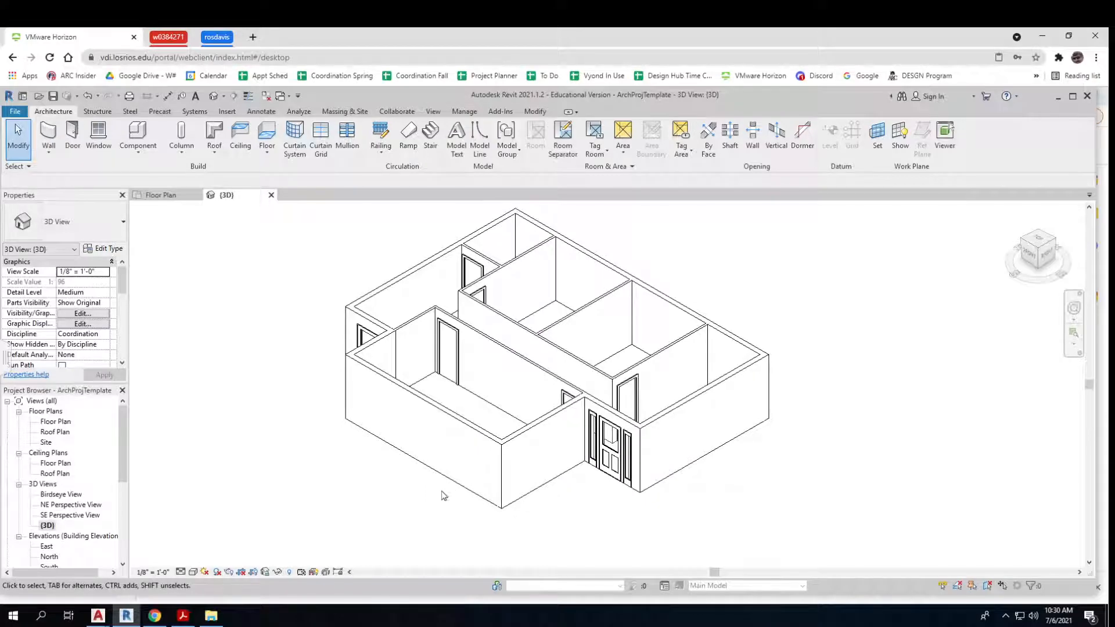
{"action": "middle_click_drag", "start_coordinate": [426, 501], "coordinate": [516, 508], "text": "shift"}
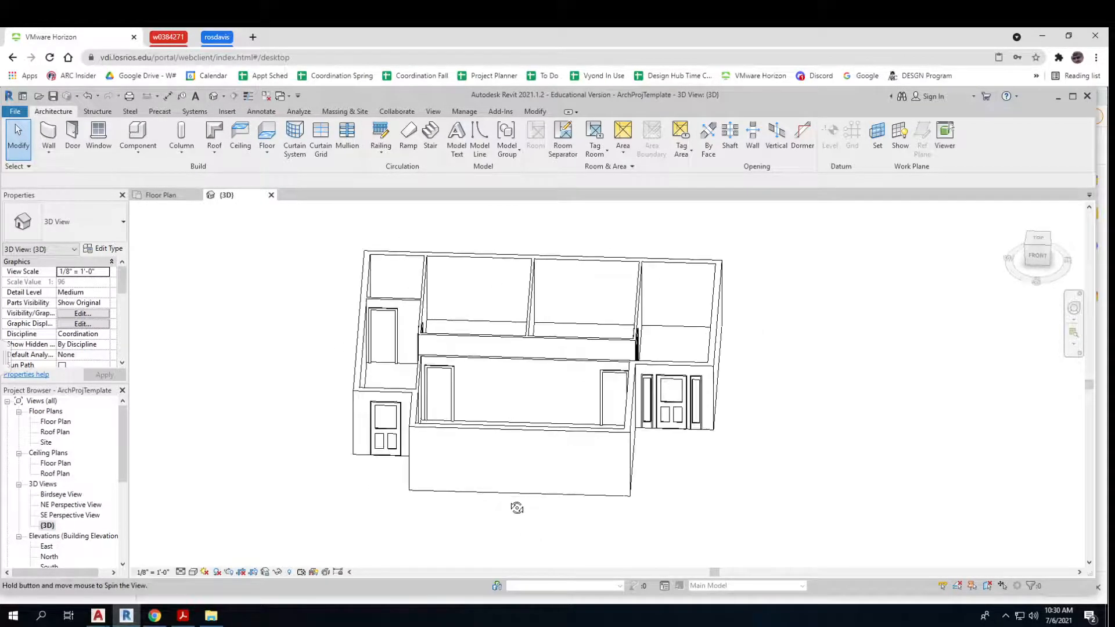
{"action": "double_click", "coordinate": [60, 422]}
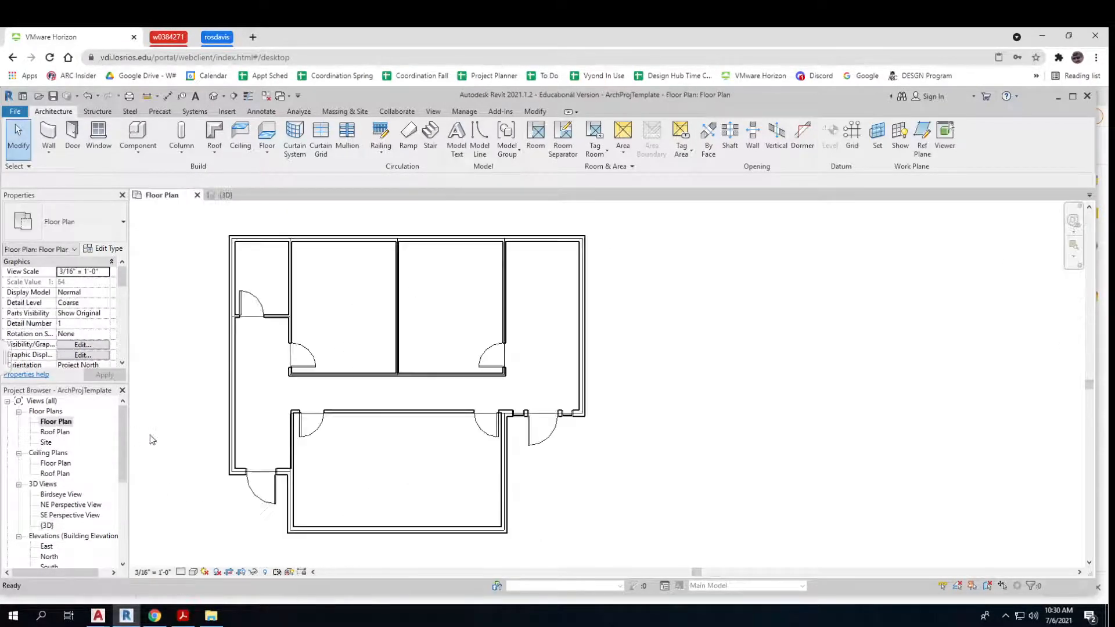
{"action": "middle_click_drag", "start_coordinate": [631, 443], "coordinate": [639, 437]}
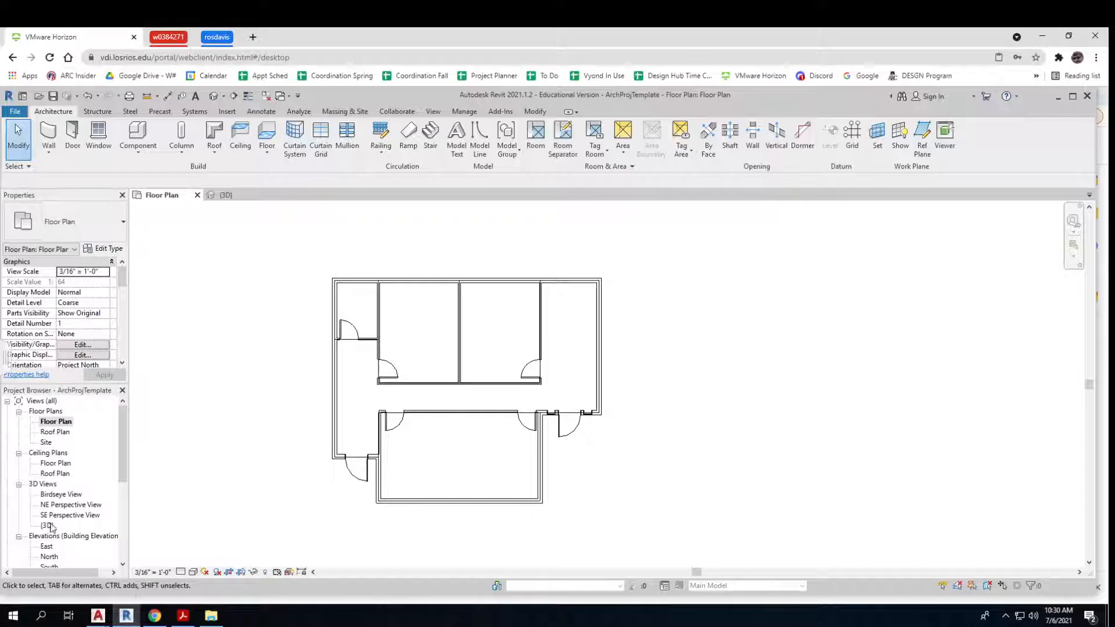
Open the Roof Plan view and start a footprint roof using the Wood Rafter 8" - Asphalt Shingle - Insulated type.
{"action": "double_click", "coordinate": [58, 433]}
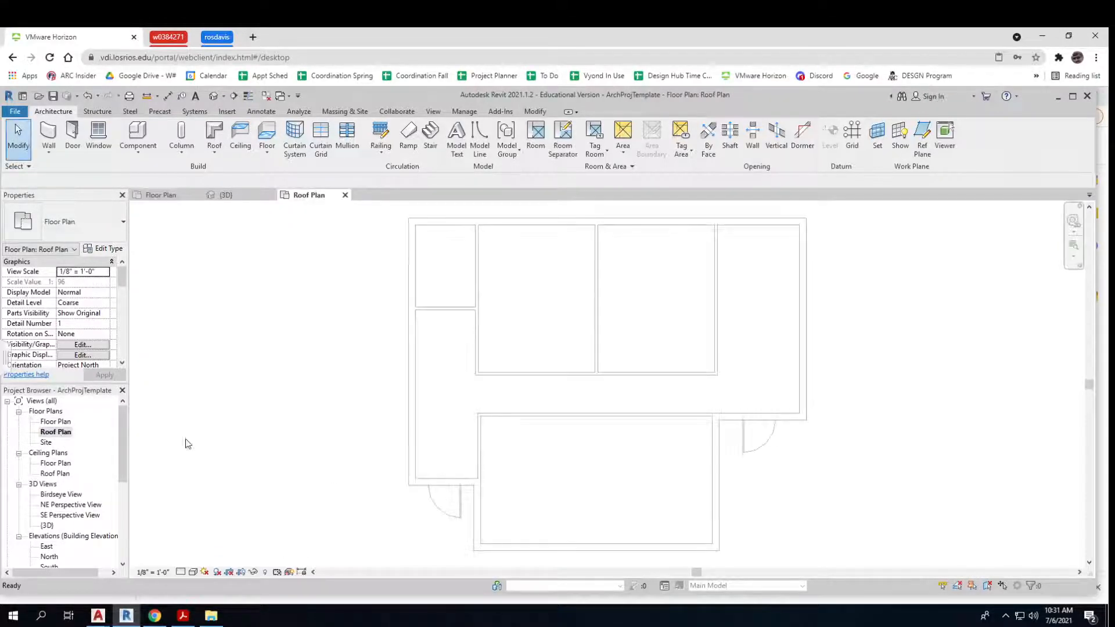
{"action": "scroll", "coordinate": [354, 470], "scroll_direction": "down", "scroll_amount": 1}
{"action": "middle_click_drag", "start_coordinate": [362, 468], "coordinate": [297, 446]}
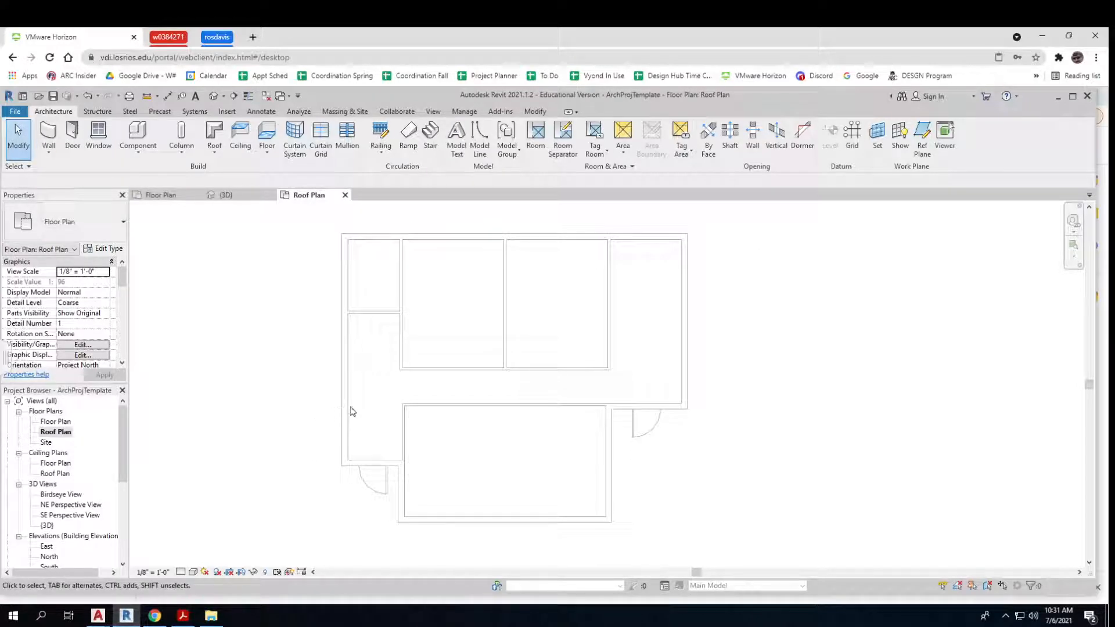
{"action": "scroll", "coordinate": [359, 429], "scroll_direction": "down", "scroll_amount": 1}
{"action": "middle_click_drag", "start_coordinate": [360, 430], "coordinate": [376, 446]}
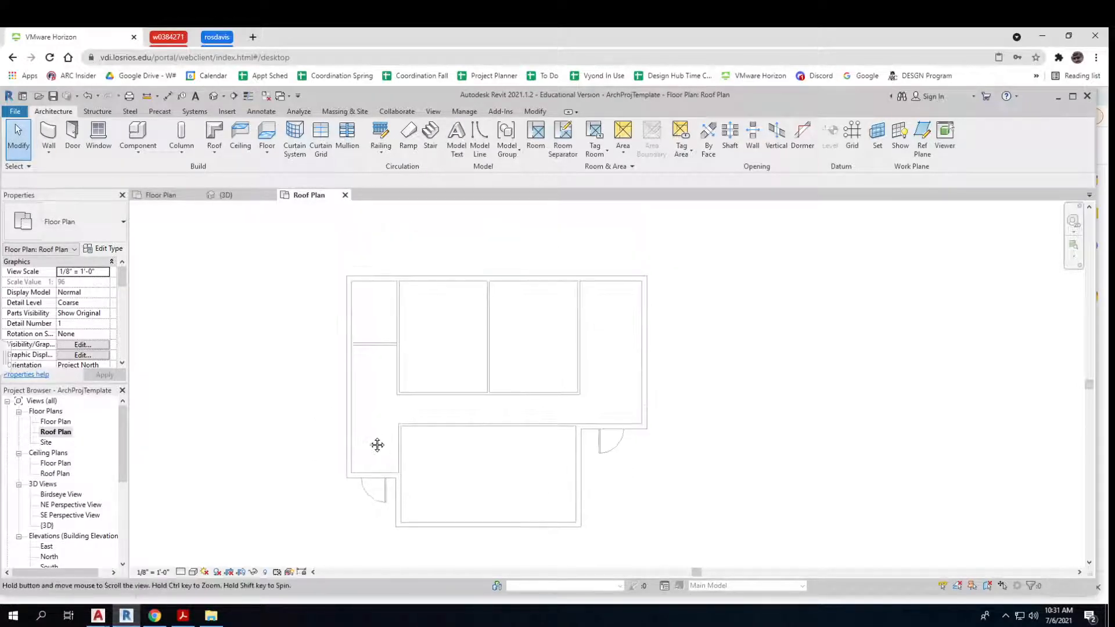
{"action": "left_click", "coordinate": [212, 143]}
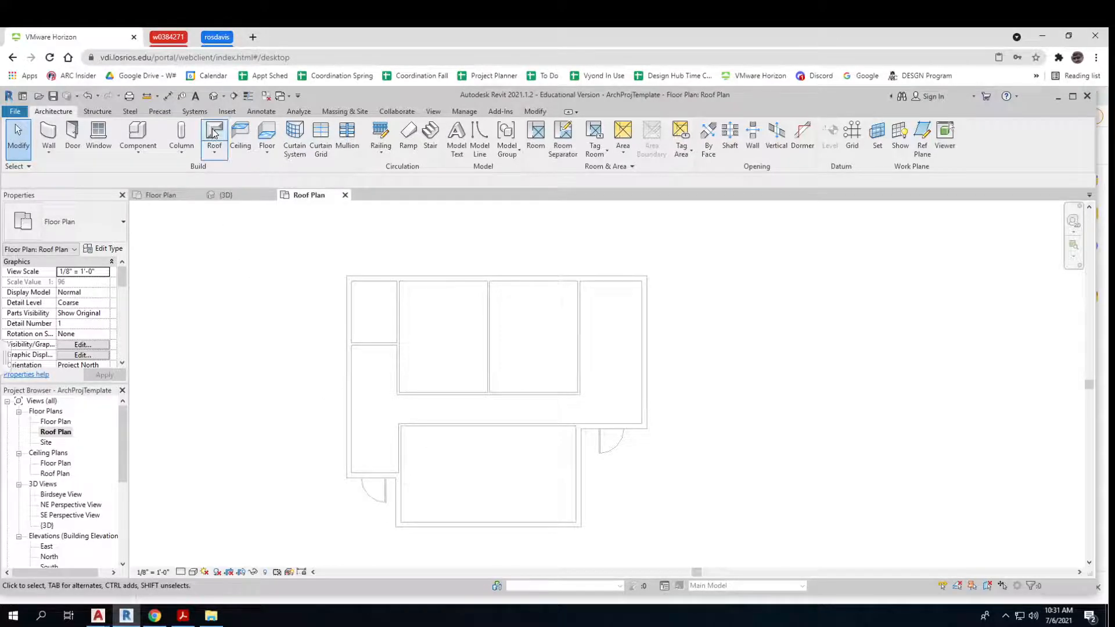
{"action": "left_click", "coordinate": [123, 223]}
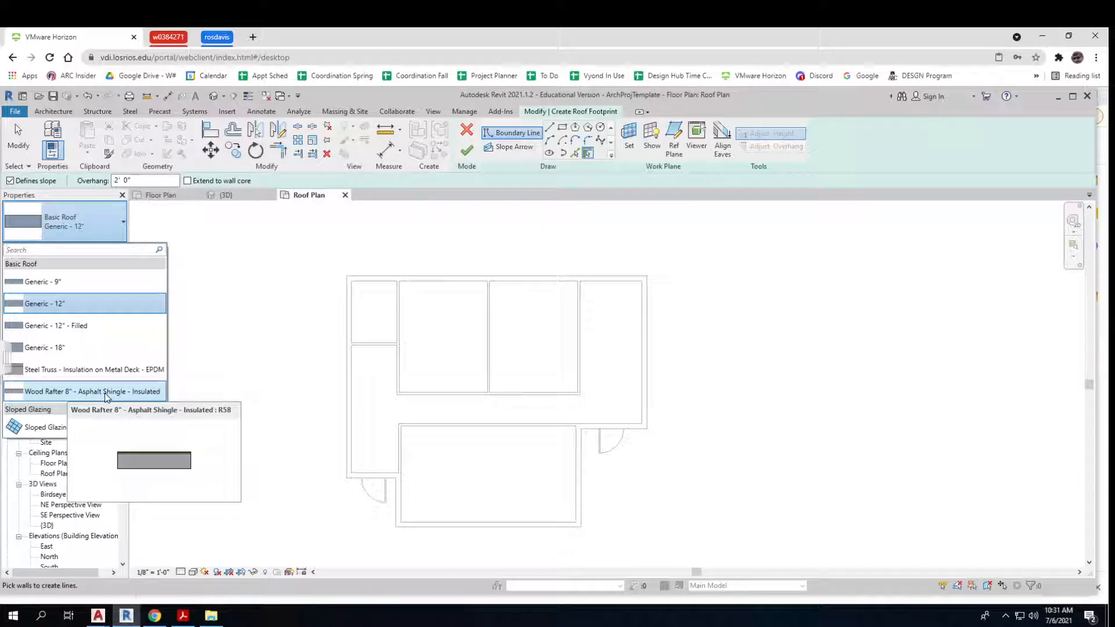
{"action": "left_click", "coordinate": [105, 393]}
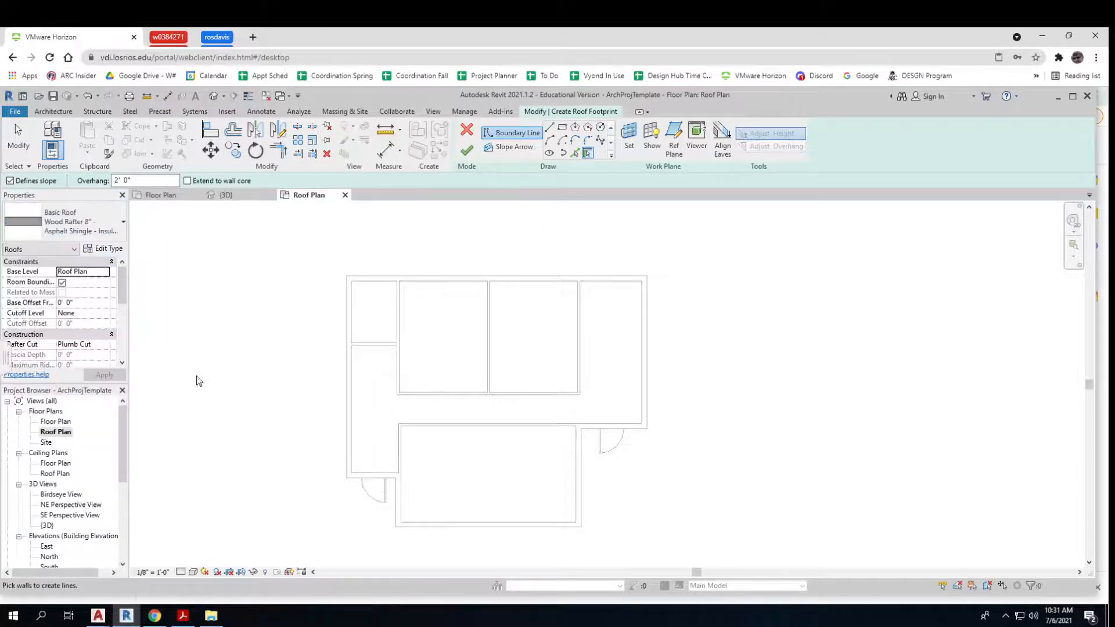
{"action": "left_click", "coordinate": [126, 181]}
{"action": "scroll", "coordinate": [122, 290], "scroll_direction": "down", "scroll_amount": 5}
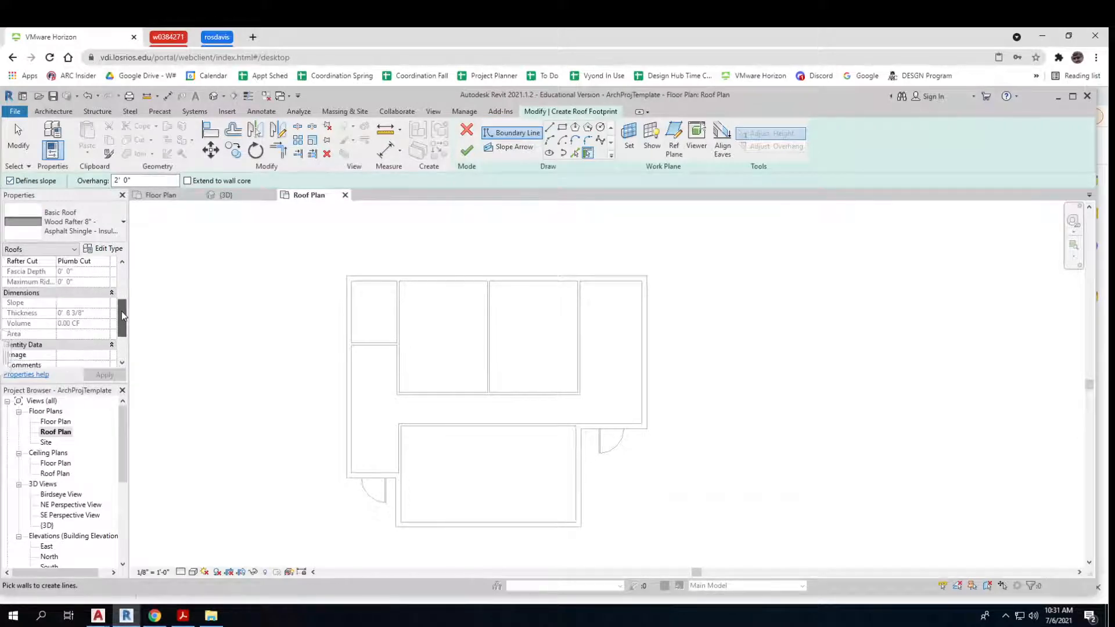
{"action": "scroll", "coordinate": [124, 299], "scroll_direction": "up", "scroll_amount": 5}
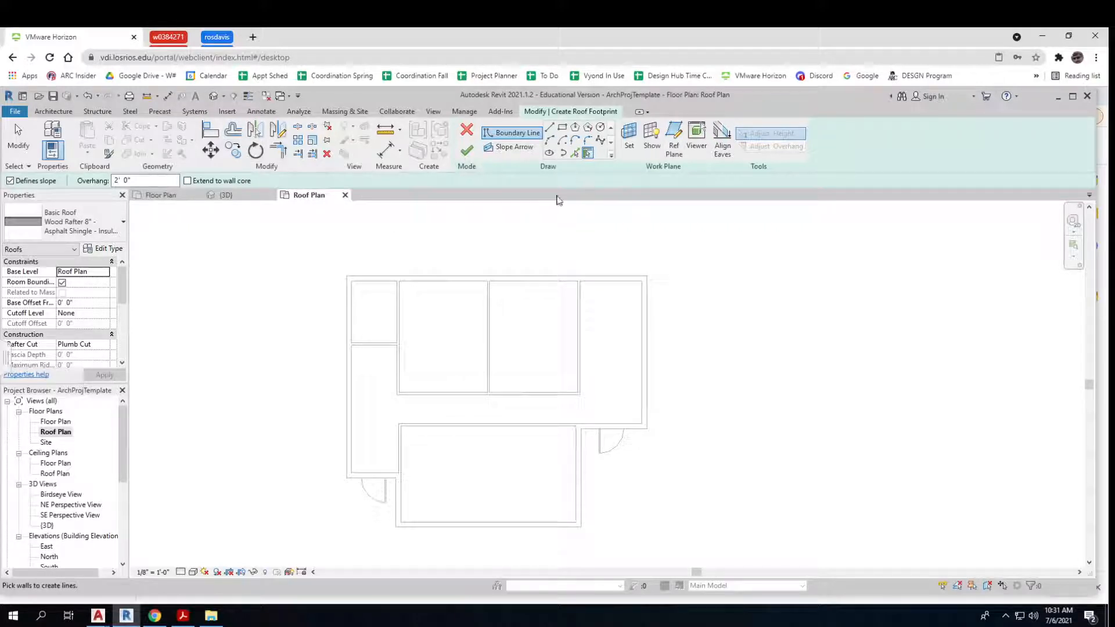
Create sloped roof boundary lines with a 2' 0" overhang from all exterior walls except the two at the southwest notch.
{"action": "left_click", "coordinate": [345, 311]}
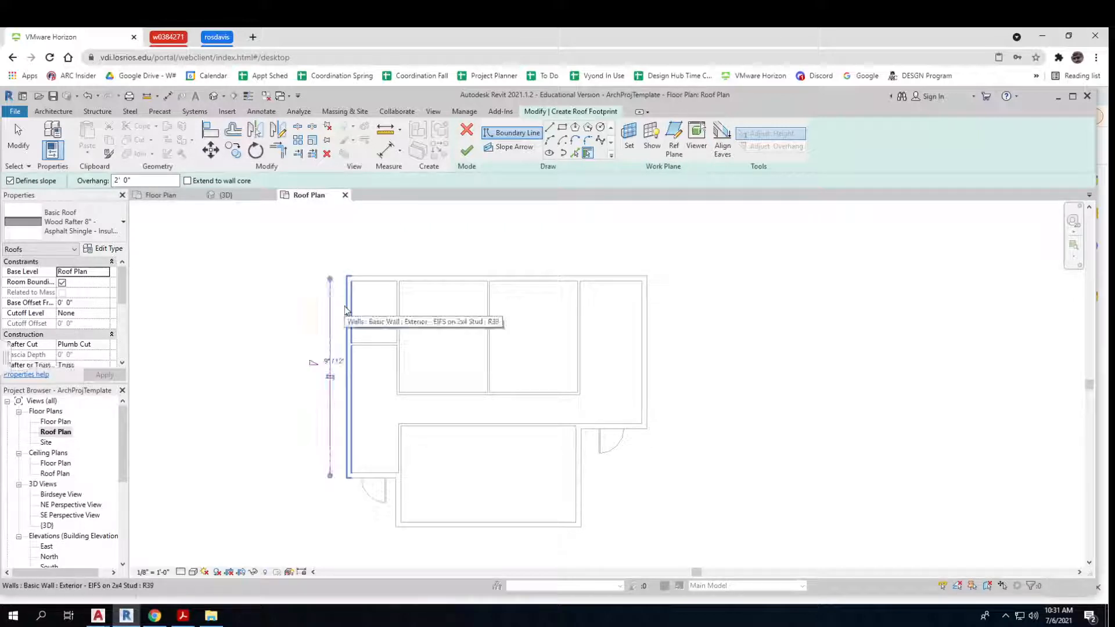
{"action": "left_click", "coordinate": [378, 279]}
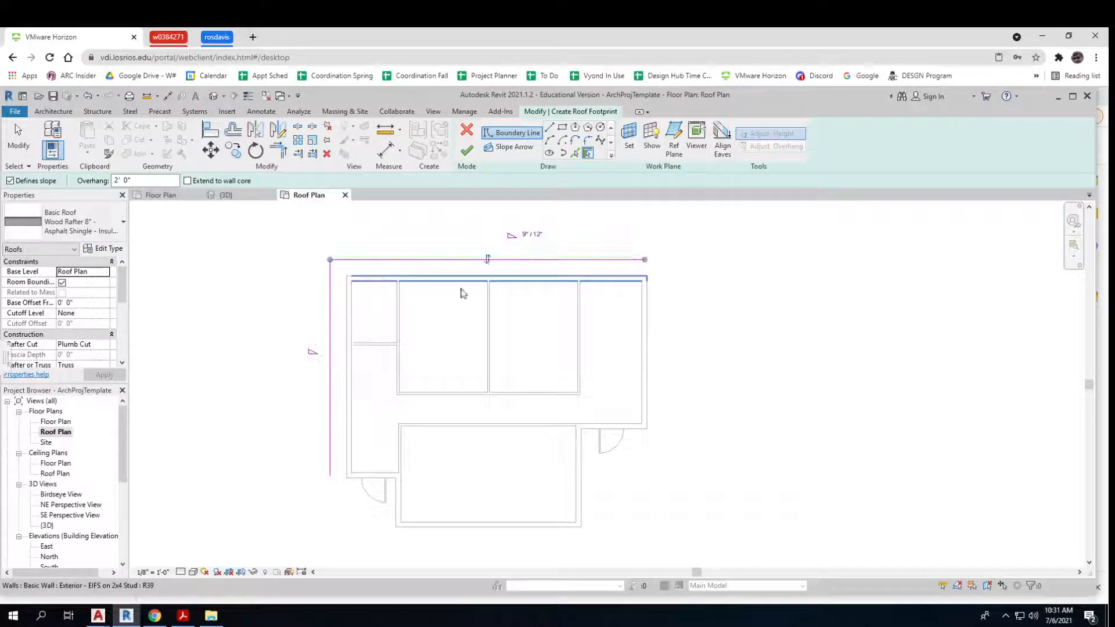
{"action": "left_click", "coordinate": [651, 347]}
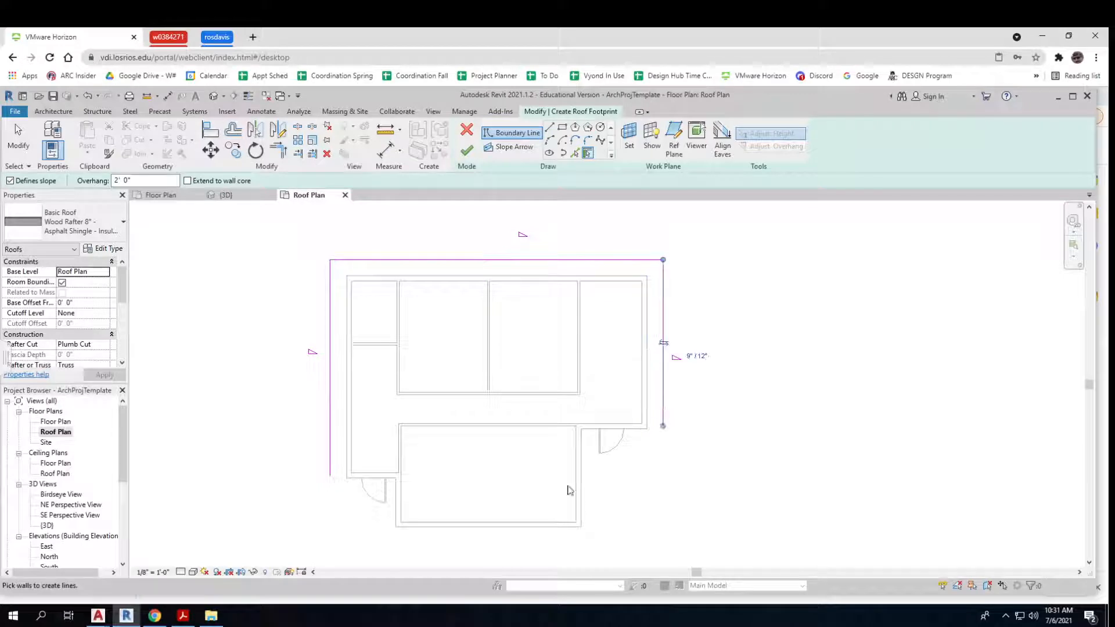
{"action": "left_click", "coordinate": [637, 436]}
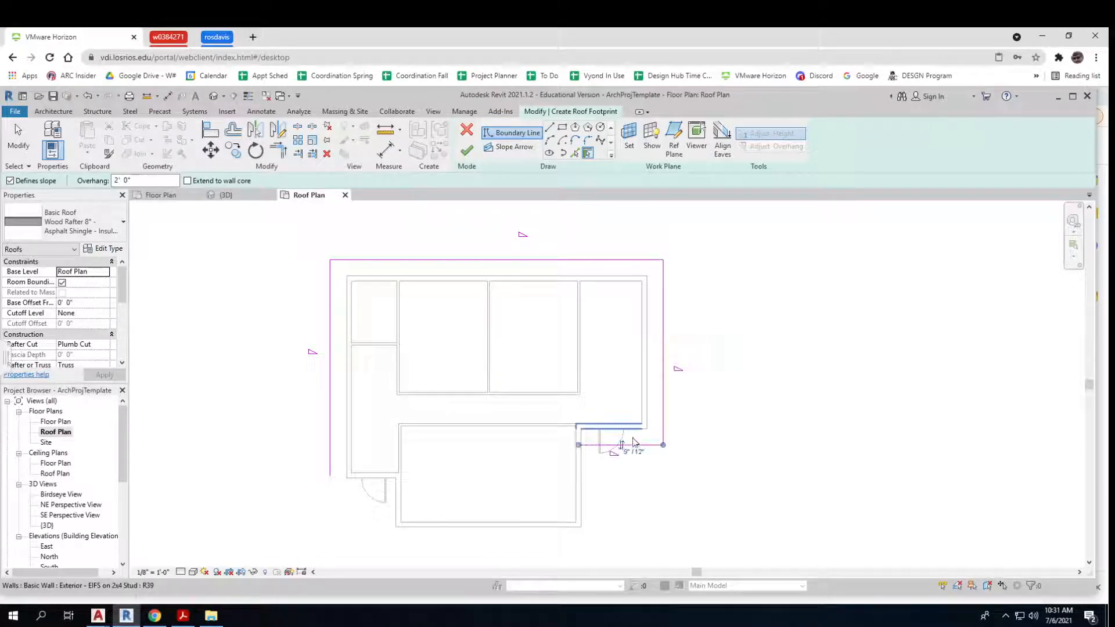
{"action": "left_click", "coordinate": [582, 486]}
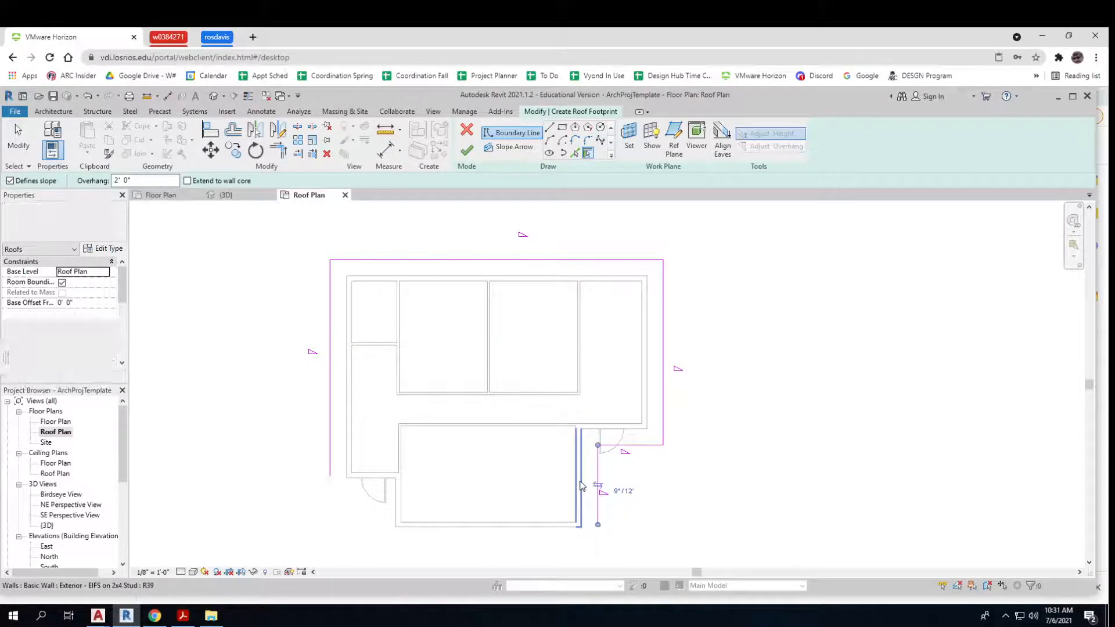
{"action": "left_click", "coordinate": [488, 526]}
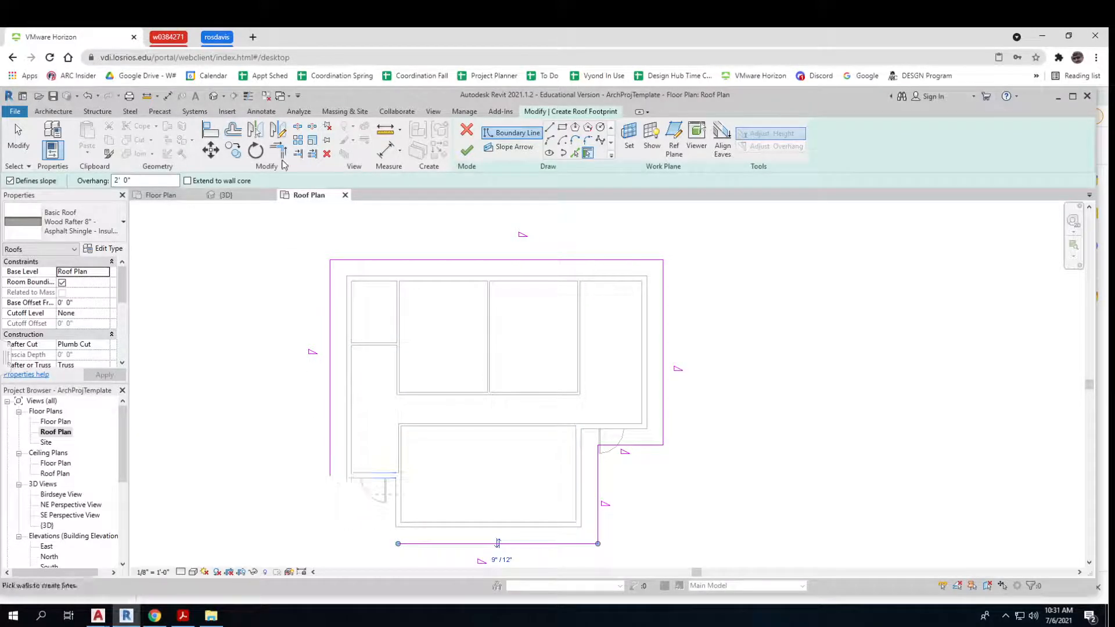
Trim/Extend the west and south roof boundary lines to a corner, closing the footprint across the southwest notch.
{"action": "left_click", "coordinate": [278, 150]}
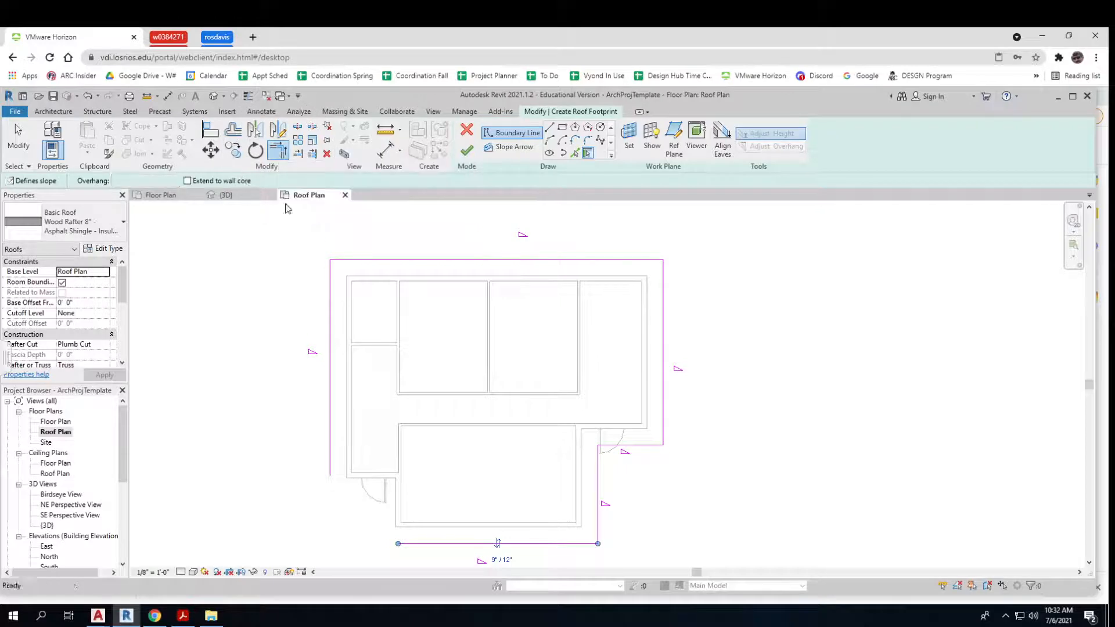
{"action": "left_click", "coordinate": [330, 368]}
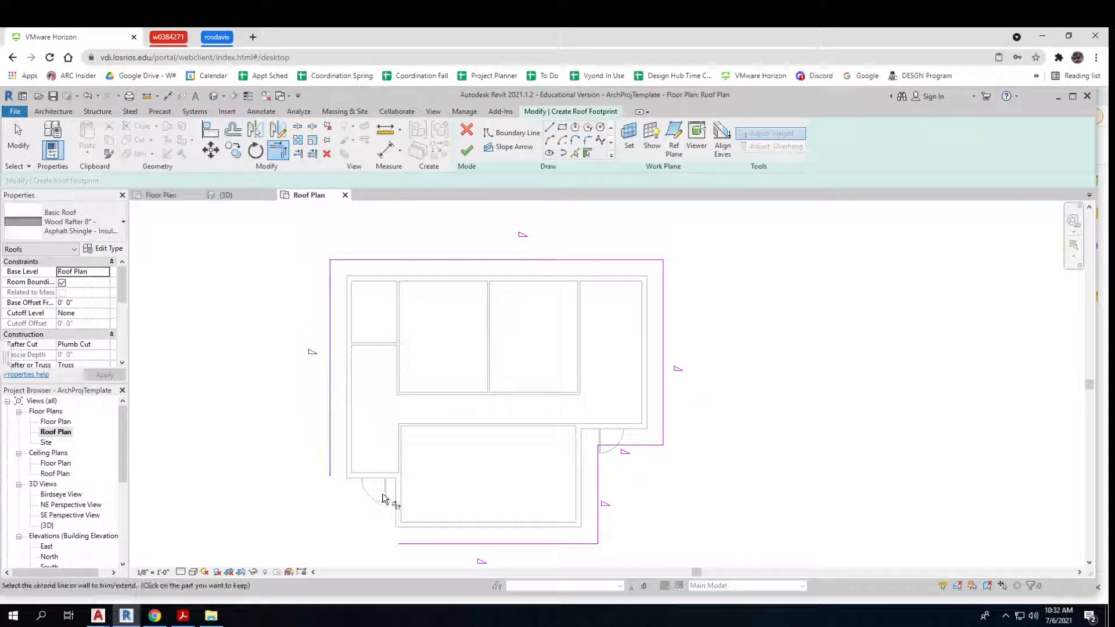
{"action": "left_click", "coordinate": [420, 543]}
{"action": "middle_click_drag", "start_coordinate": [383, 522], "coordinate": [401, 458]}
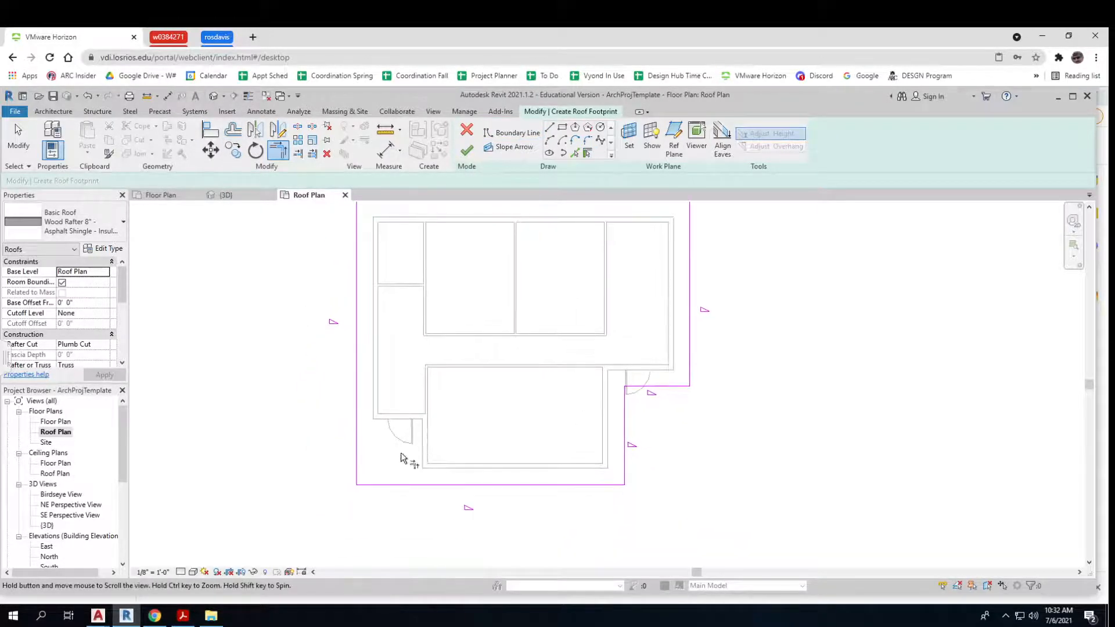
{"action": "middle_click_drag", "start_coordinate": [375, 307], "coordinate": [369, 362]}
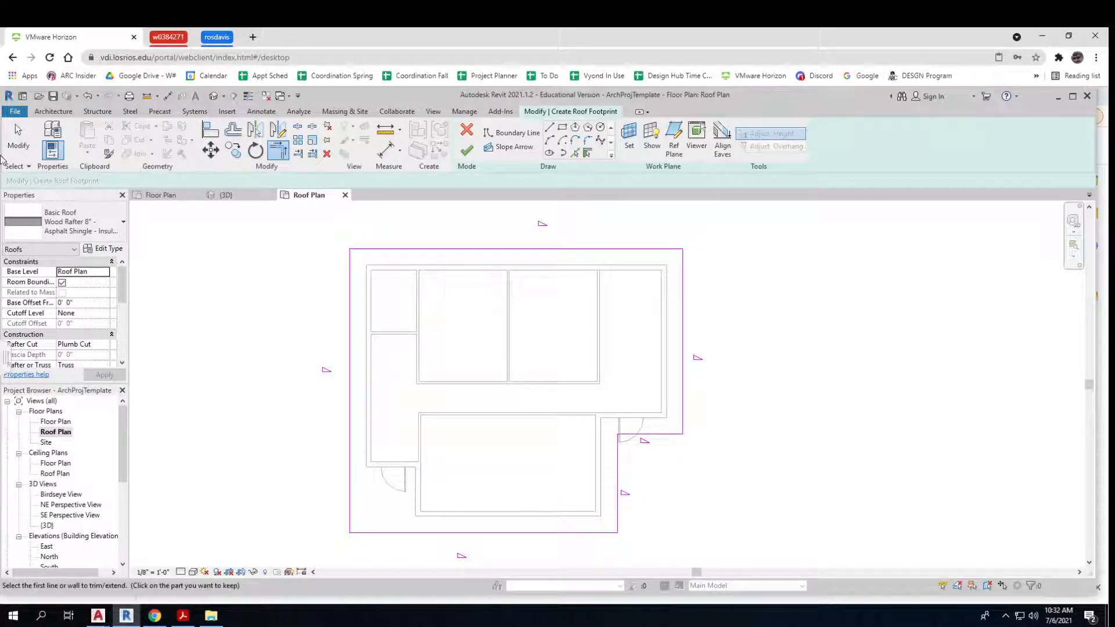
Set the slope of all six roof boundary lines to 6" / 12" and finish the roof, attaching the highlighted walls to it.
{"action": "left_click", "coordinate": [18, 139]}
{"action": "mouse_move", "coordinate": [255, 217]}
{"action": "left_mouse_down"}
{"action": "mouse_move", "coordinate": [725, 501]}
{"action": "mouse_move", "coordinate": [731, 564]}
{"action": "left_mouse_up"}
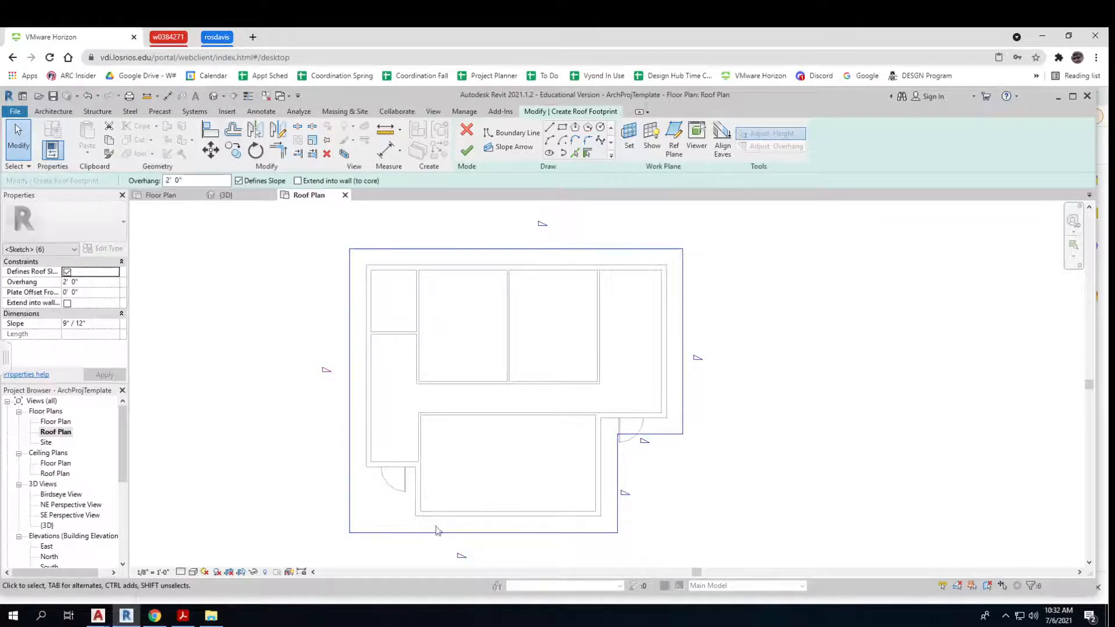
{"action": "left_click", "coordinate": [66, 324]}
{"action": "type", "text": "6"}
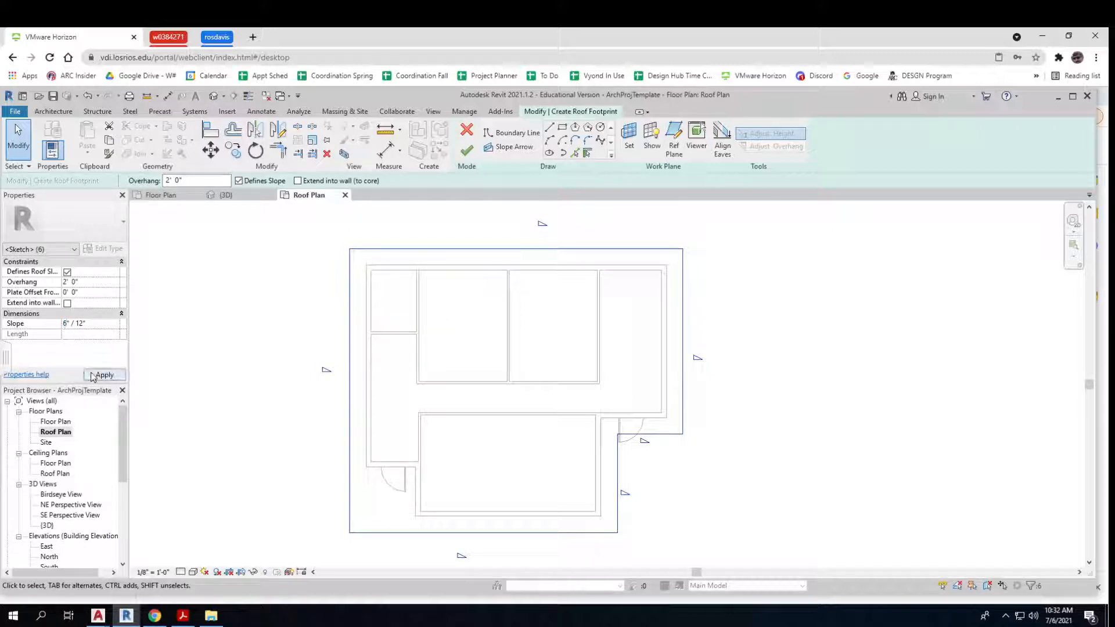
{"action": "left_click", "coordinate": [96, 375]}
{"action": "left_click", "coordinate": [270, 358]}
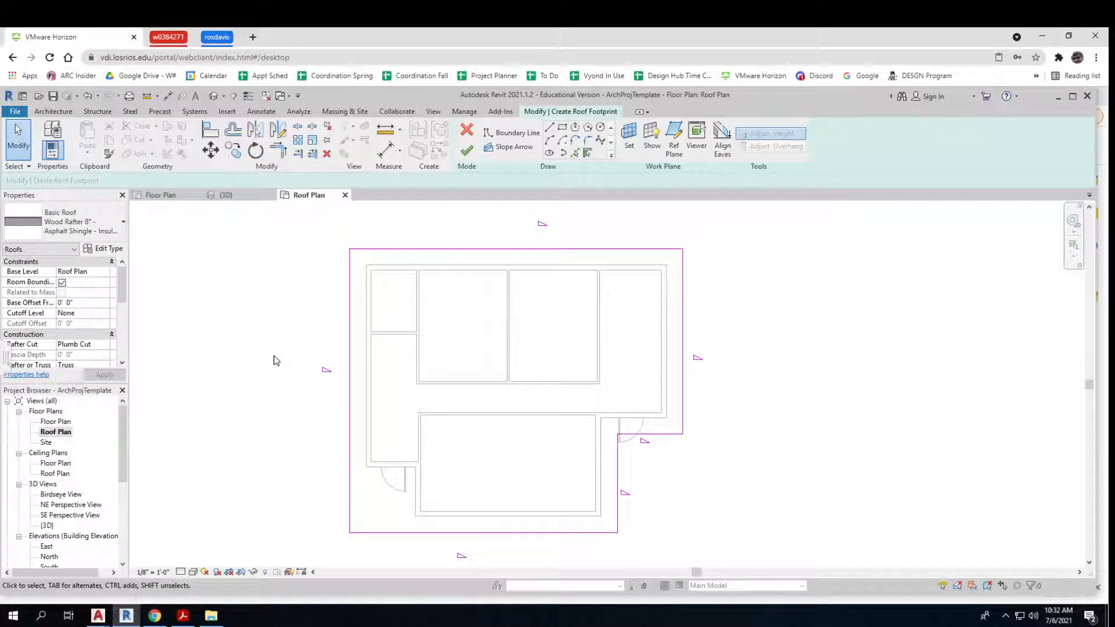
{"action": "left_click", "coordinate": [467, 150]}
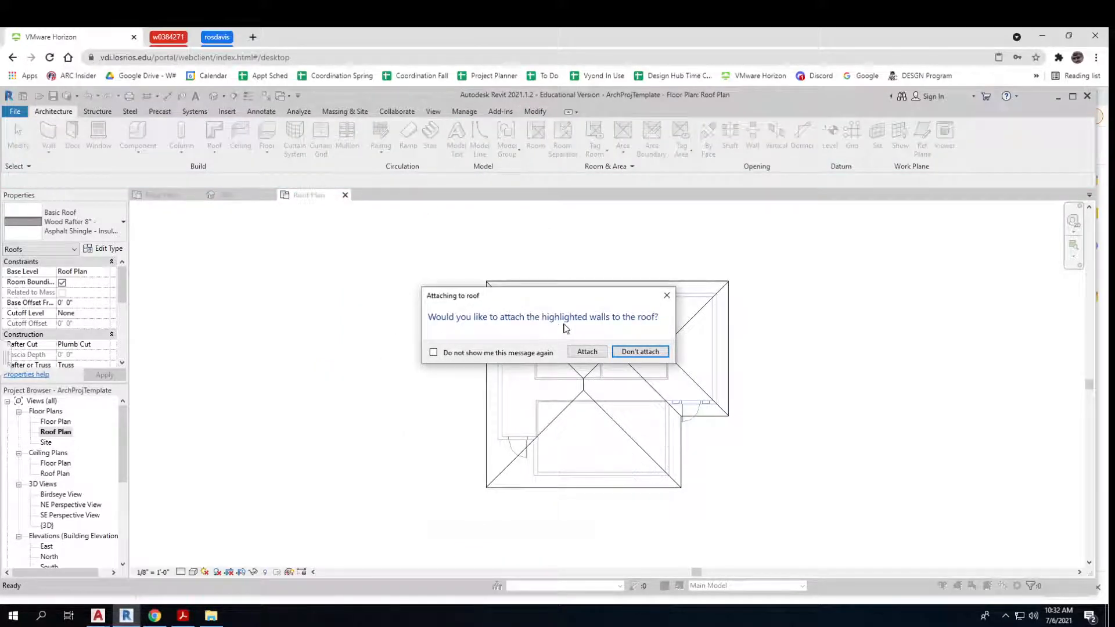
{"action": "left_click", "coordinate": [587, 352]}
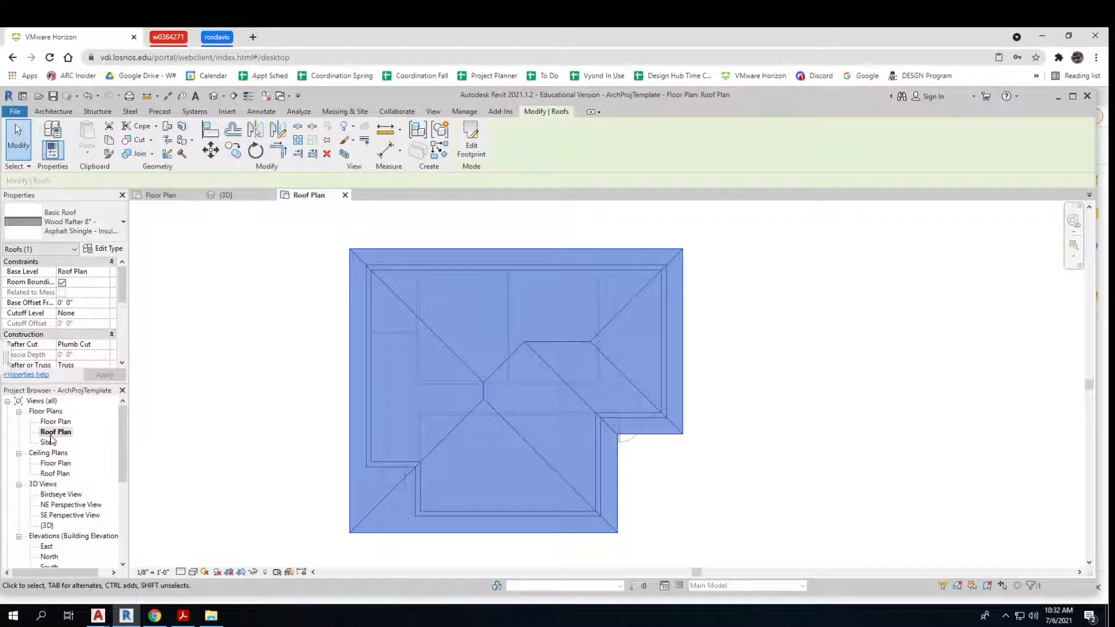
Examine the new roof and its attached walls in the {3D} view, from below and from the front.
{"action": "double_click", "coordinate": [48, 526]}
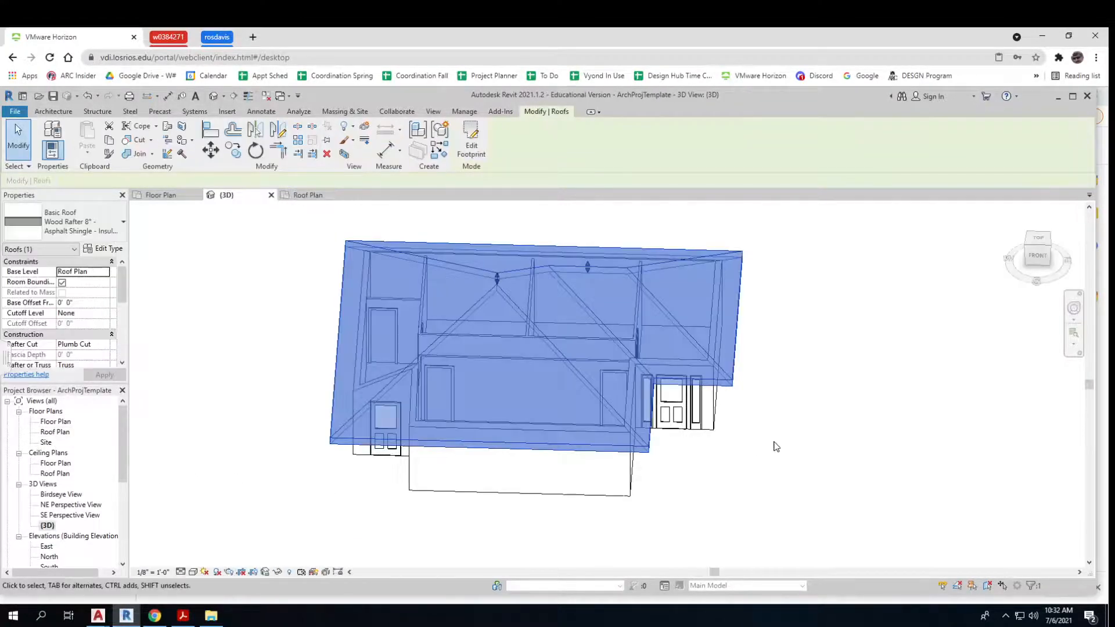
{"action": "middle_click_drag", "start_coordinate": [776, 448], "coordinate": [693, 238], "text": "shift"}
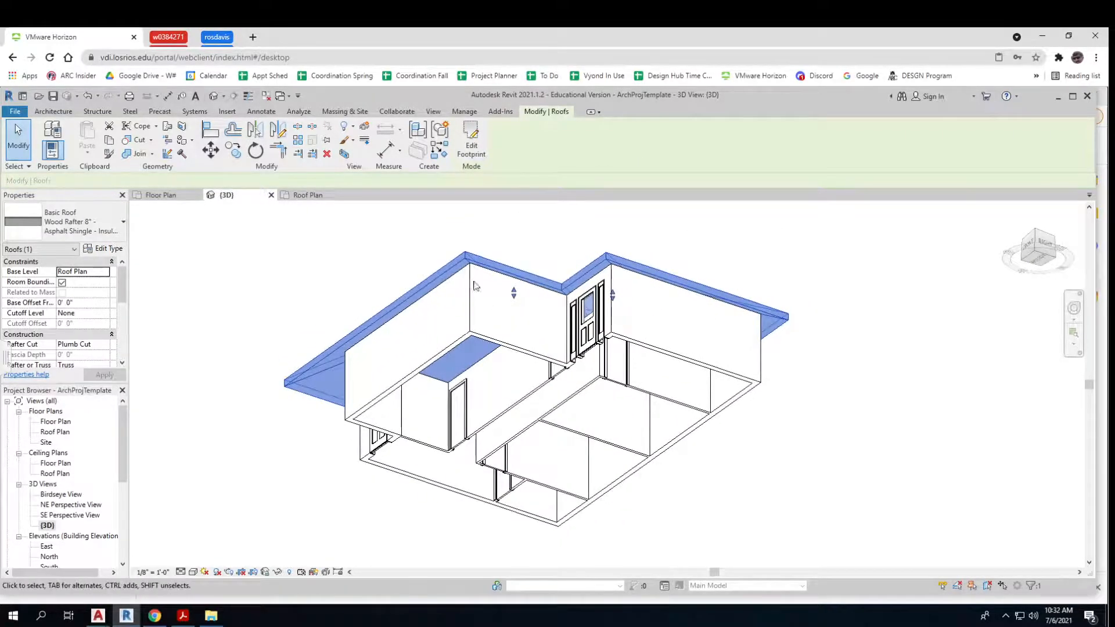
{"action": "scroll", "coordinate": [465, 287], "scroll_direction": "up", "scroll_amount": 3}
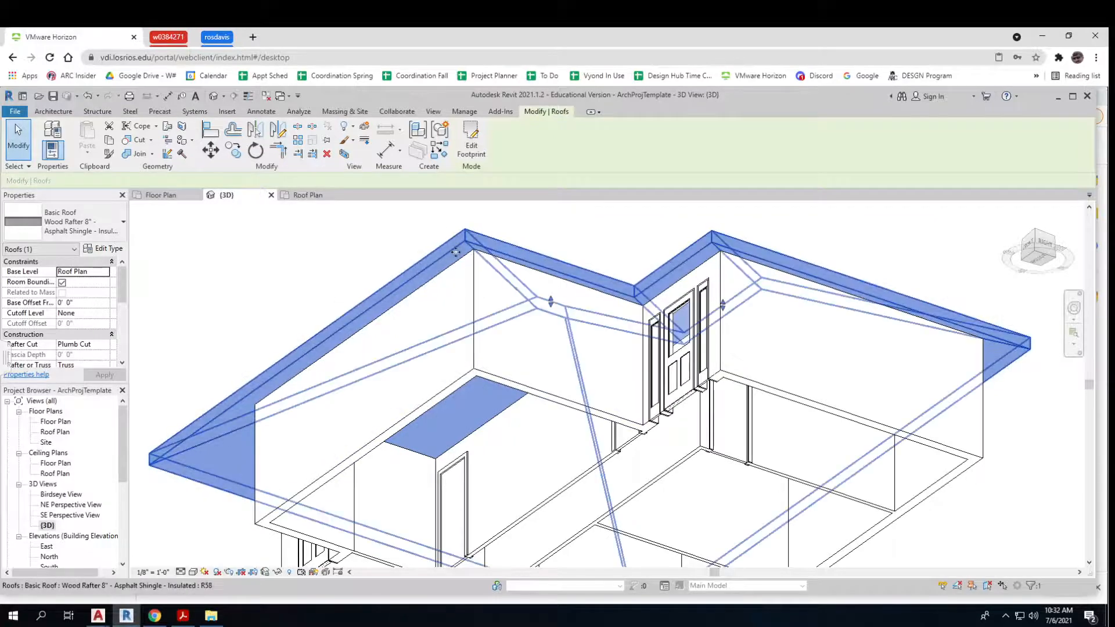
{"action": "scroll", "coordinate": [609, 298], "scroll_direction": "down", "scroll_amount": 4}
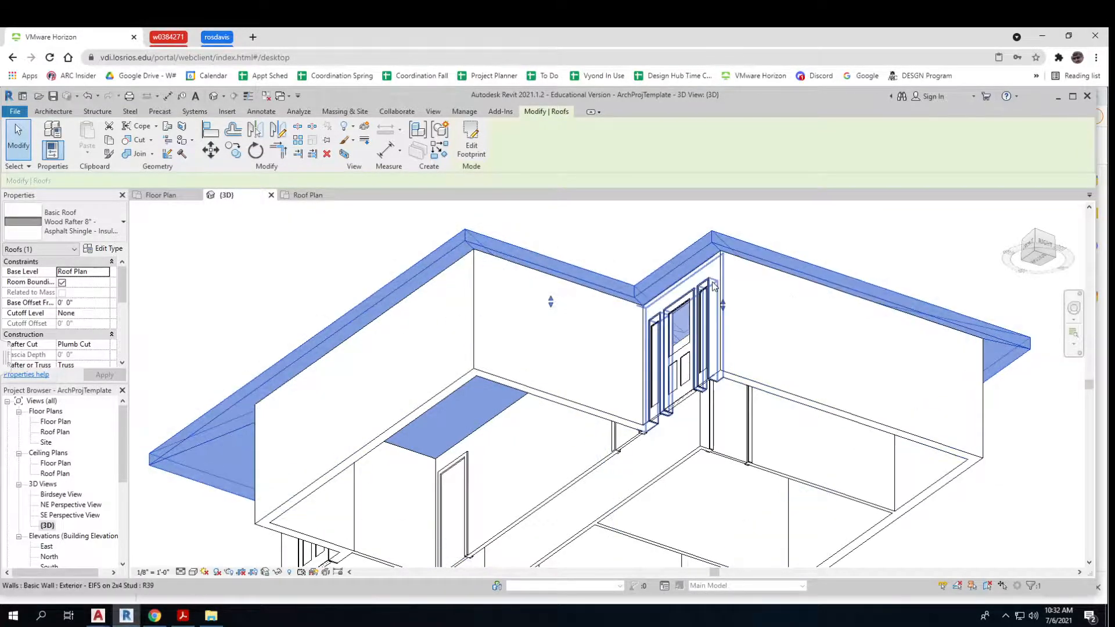
{"action": "scroll", "coordinate": [670, 325], "scroll_direction": "down", "scroll_amount": 2}
{"action": "middle_click_drag", "start_coordinate": [670, 325], "coordinate": [910, 412], "text": "shift"}
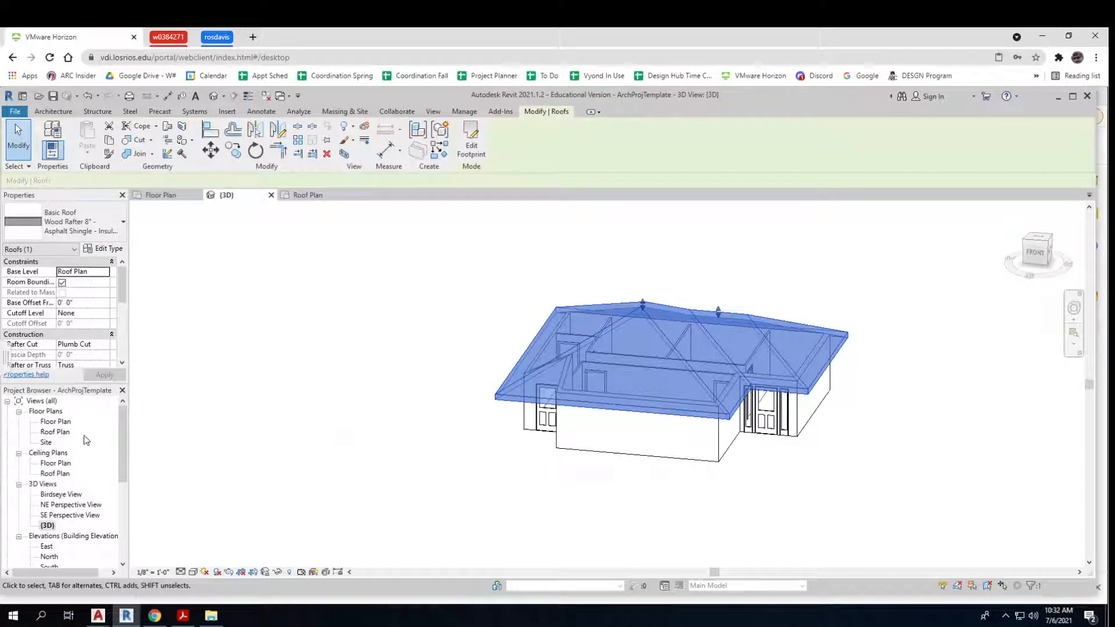
Open the Floor Plan view and start a floor using the Wood Joist 10" - Ceramic Tile type.
{"action": "double_click", "coordinate": [57, 424]}
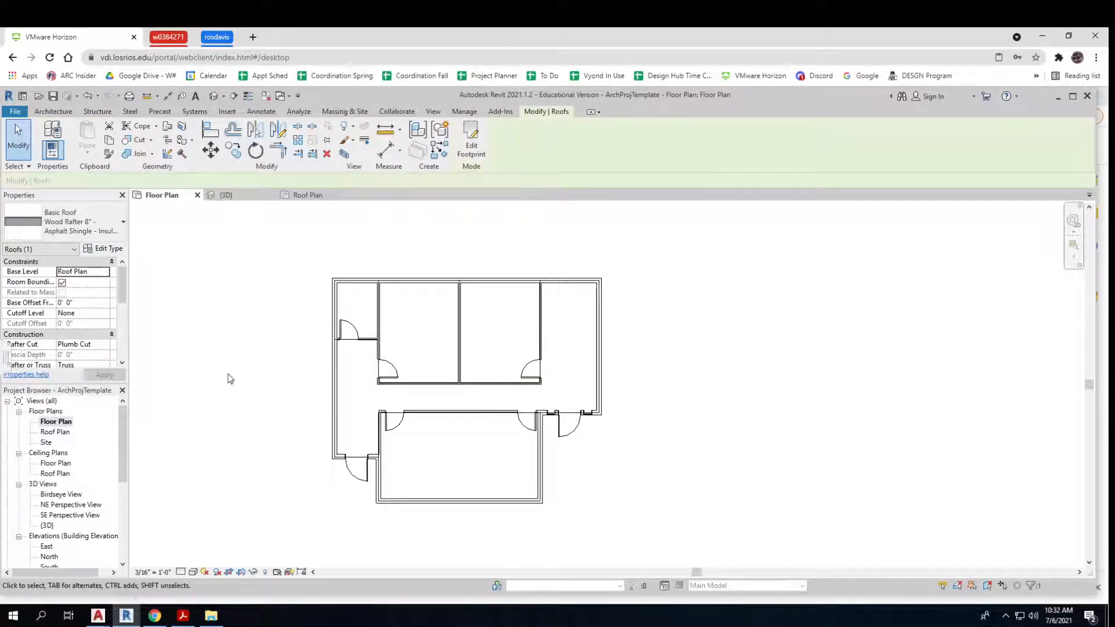
{"action": "left_click", "coordinate": [54, 111]}
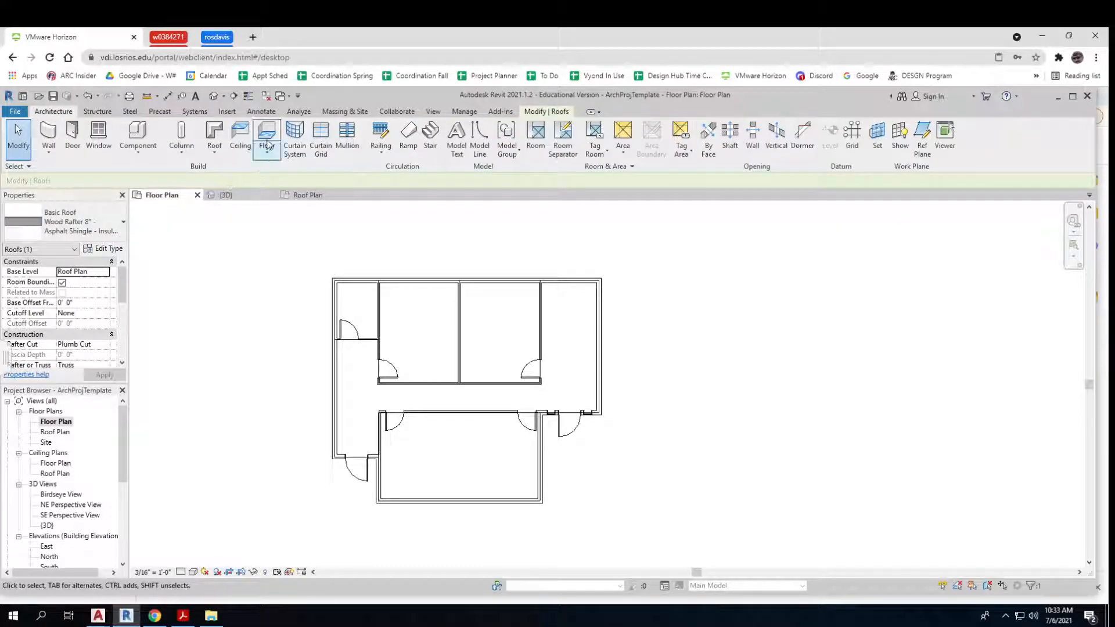
{"action": "left_click", "coordinate": [268, 140]}
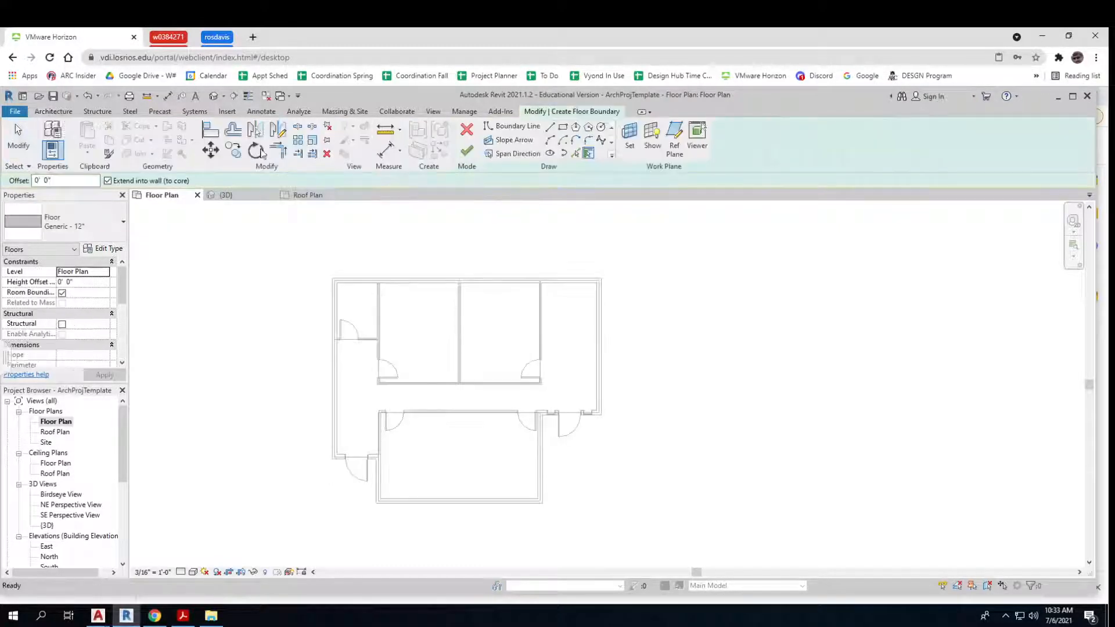
{"action": "left_click", "coordinate": [124, 224]}
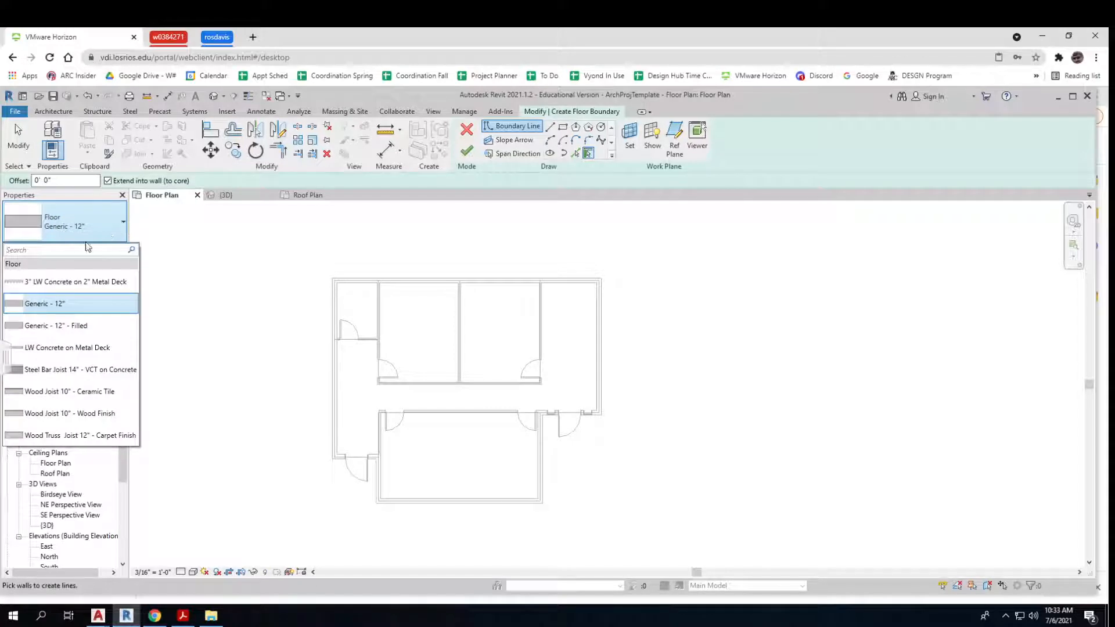
{"action": "left_click", "coordinate": [78, 393]}
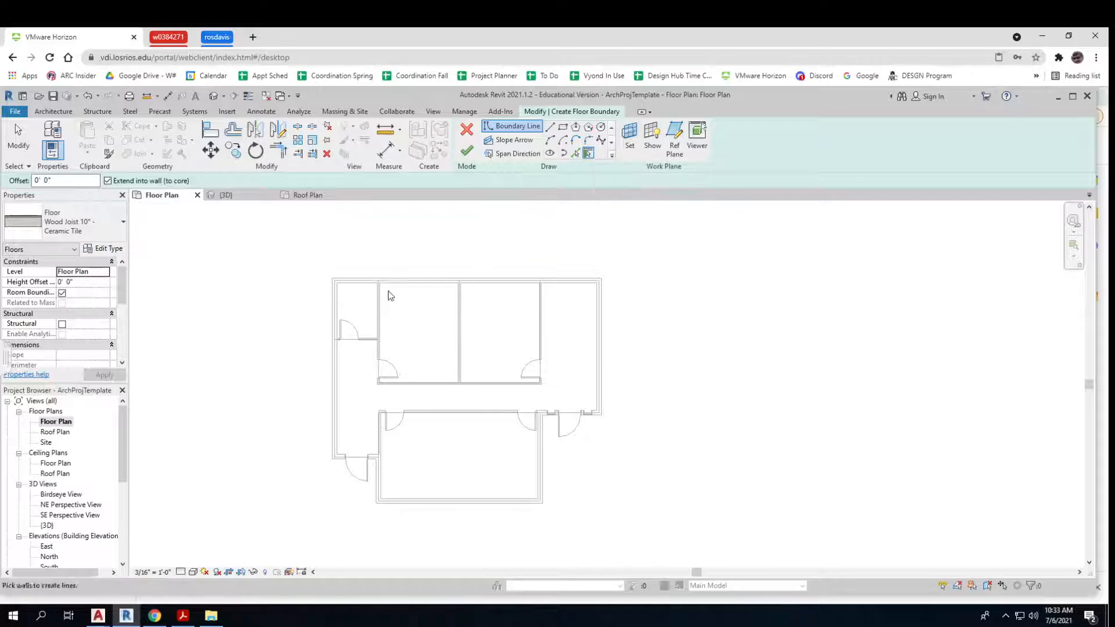
Create floor boundary lines from all eight exterior walls, extending into the wall core with 0' 0" offset, and finish the floor.
{"action": "left_click", "coordinate": [341, 305]}
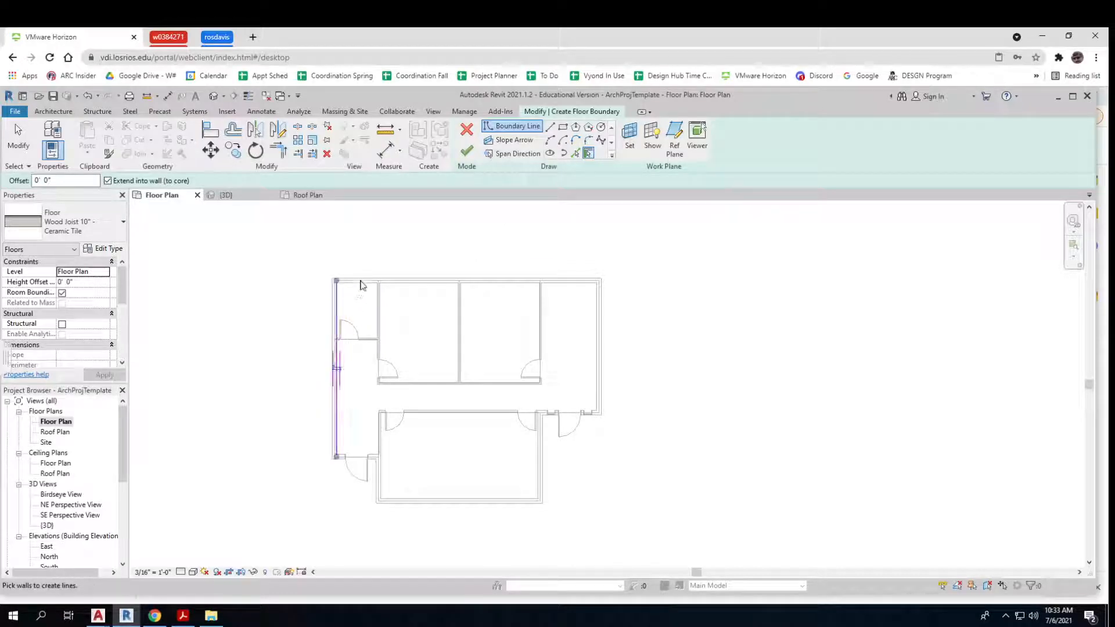
{"action": "left_click", "coordinate": [361, 285]}
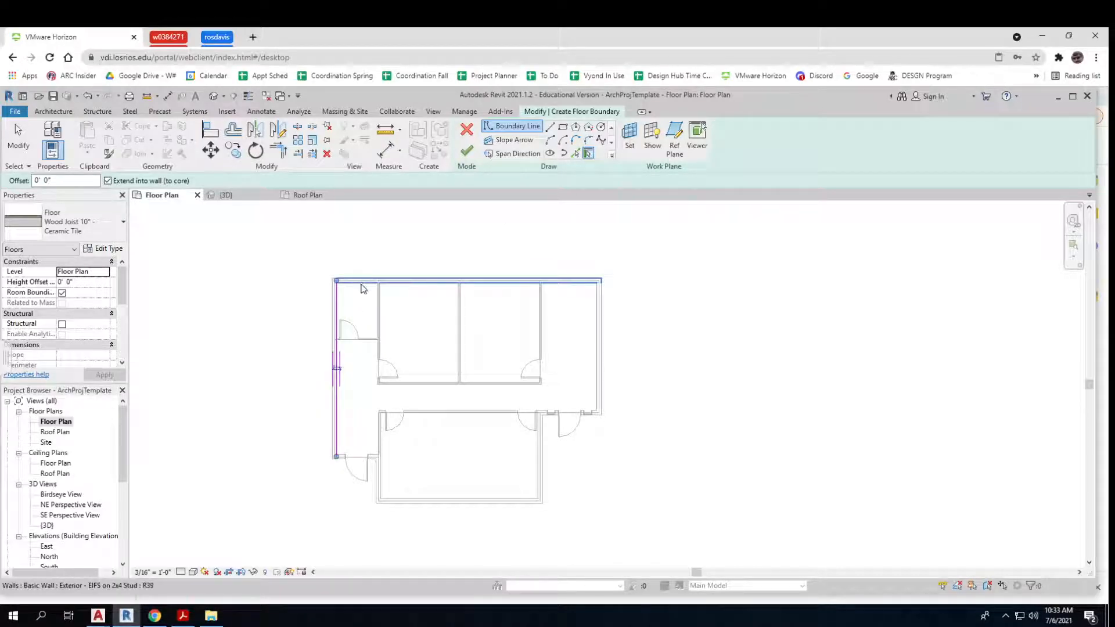
{"action": "left_click", "coordinate": [598, 344]}
{"action": "left_click", "coordinate": [547, 413]}
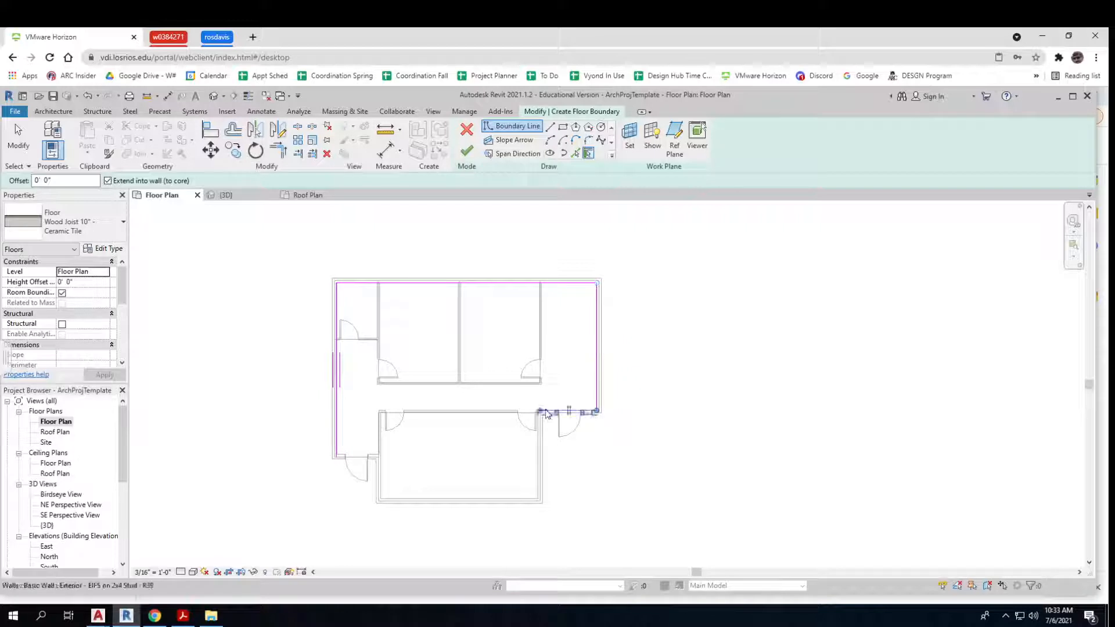
{"action": "left_click", "coordinate": [535, 444]}
{"action": "left_click", "coordinate": [462, 501]}
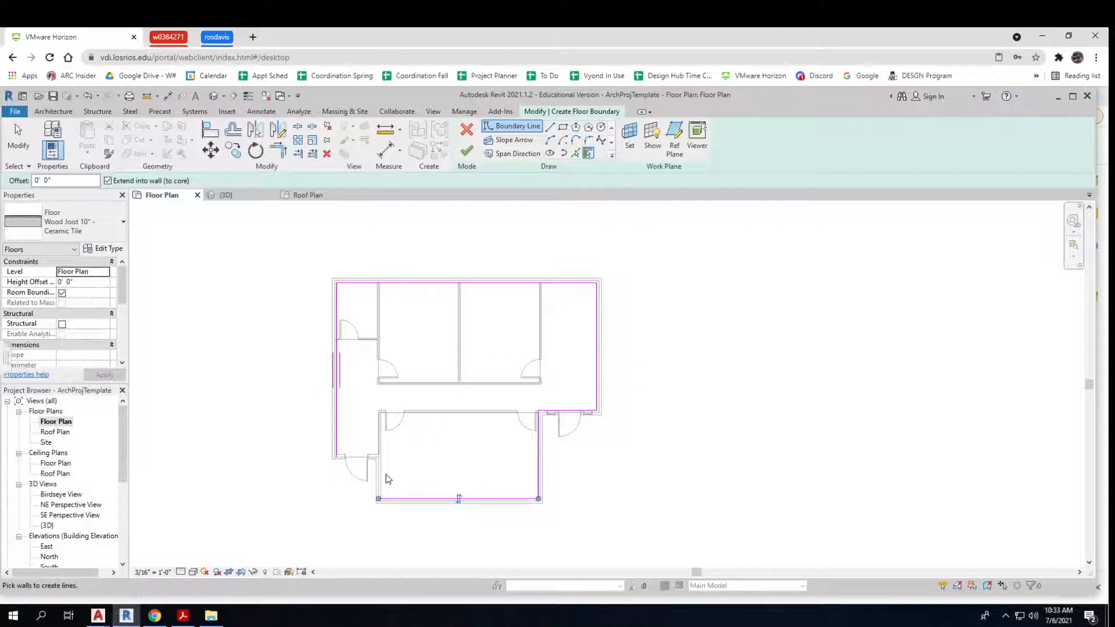
{"action": "left_click", "coordinate": [381, 479]}
{"action": "left_click", "coordinate": [372, 459]}
{"action": "left_click", "coordinate": [468, 152]}
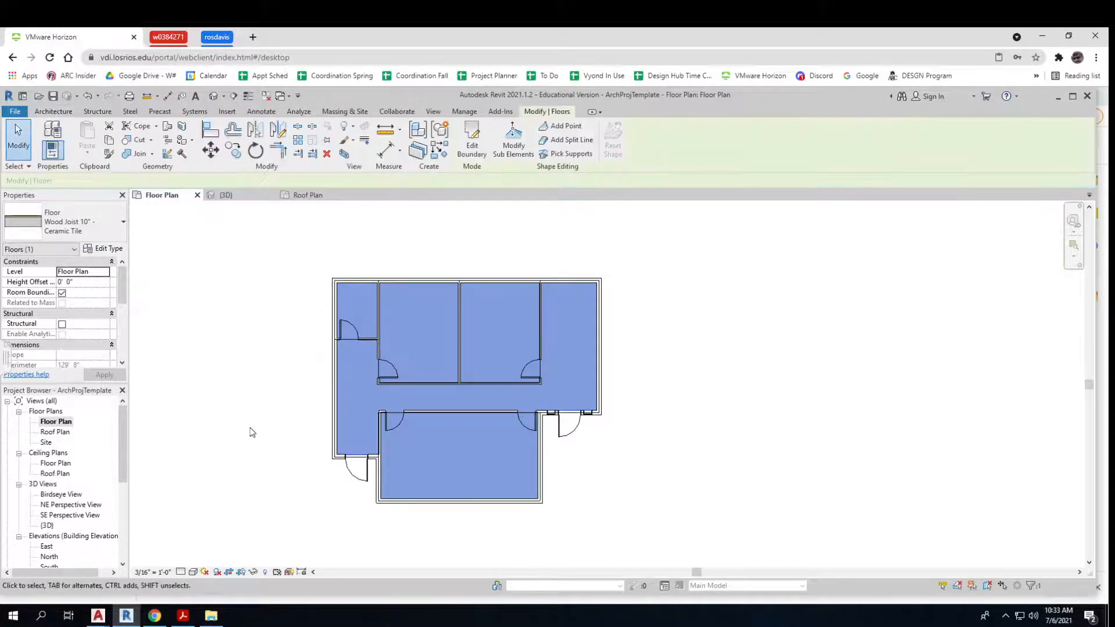
Examine the floor edge beneath the exterior walls in the {3D} view, then the whole building from a corner angle.
{"action": "double_click", "coordinate": [48, 526]}
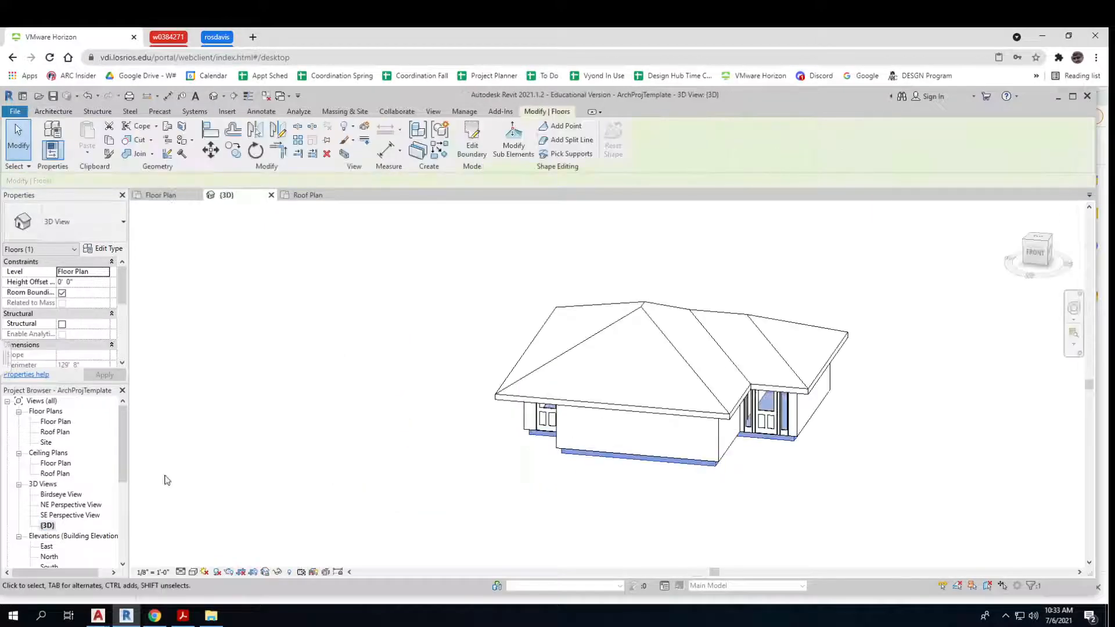
{"action": "middle_click_drag", "start_coordinate": [459, 510], "coordinate": [564, 508], "text": "shift"}
{"action": "scroll", "coordinate": [577, 448], "scroll_direction": "up", "scroll_amount": 3}
{"action": "scroll", "coordinate": [576, 448], "scroll_direction": "up", "scroll_amount": 2}
{"action": "scroll", "coordinate": [571, 466], "scroll_direction": "down", "scroll_amount": 3}
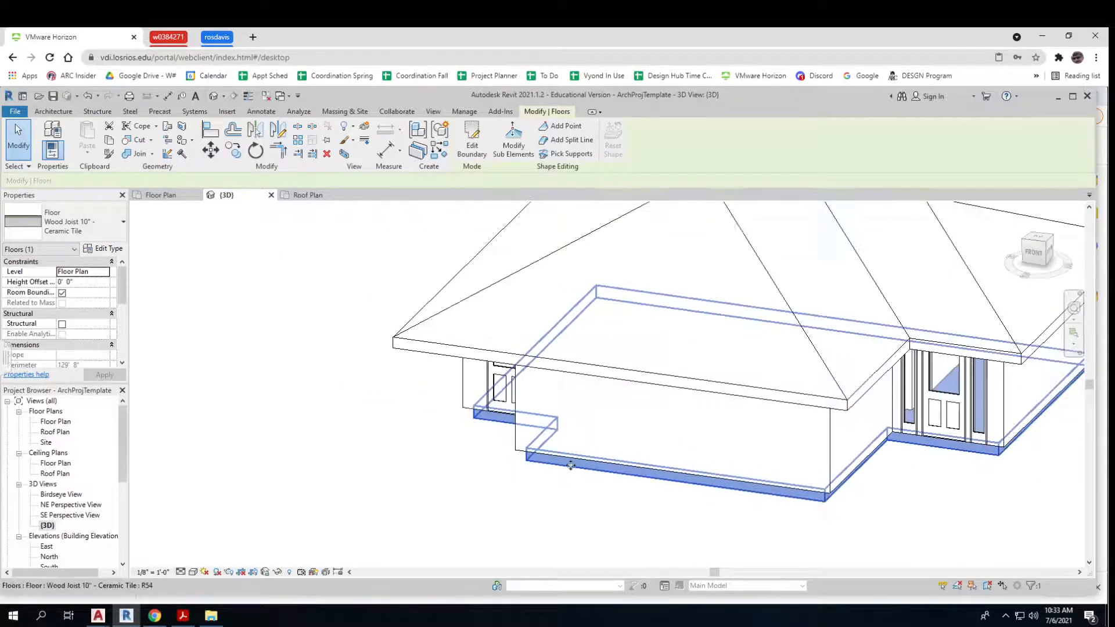
{"action": "left_click", "coordinate": [1043, 240]}
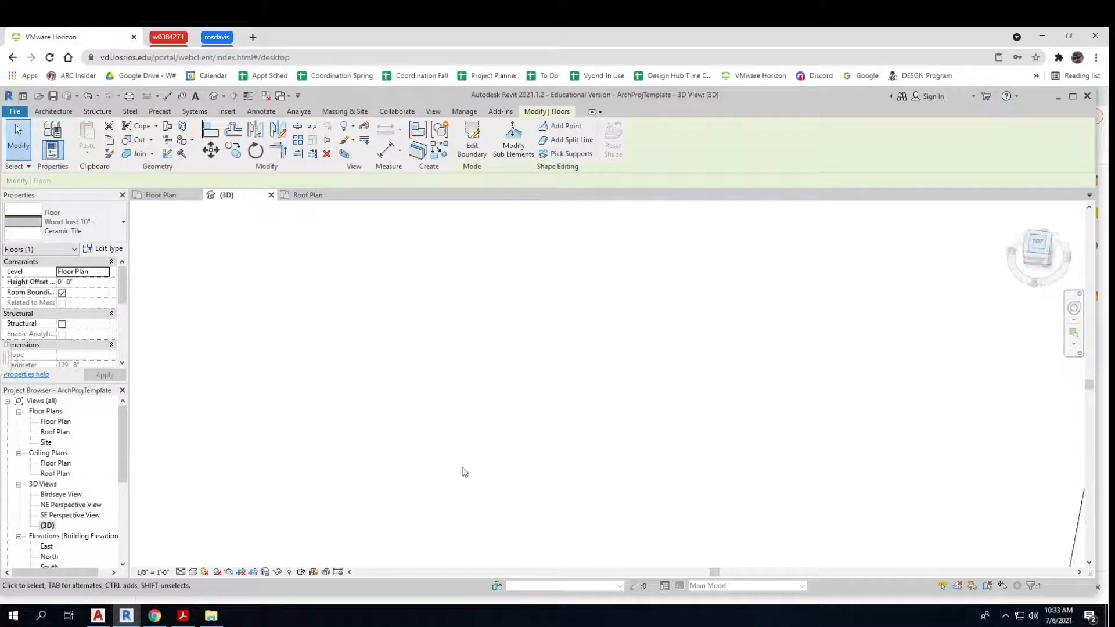
{"action": "left_click", "coordinate": [1056, 265]}
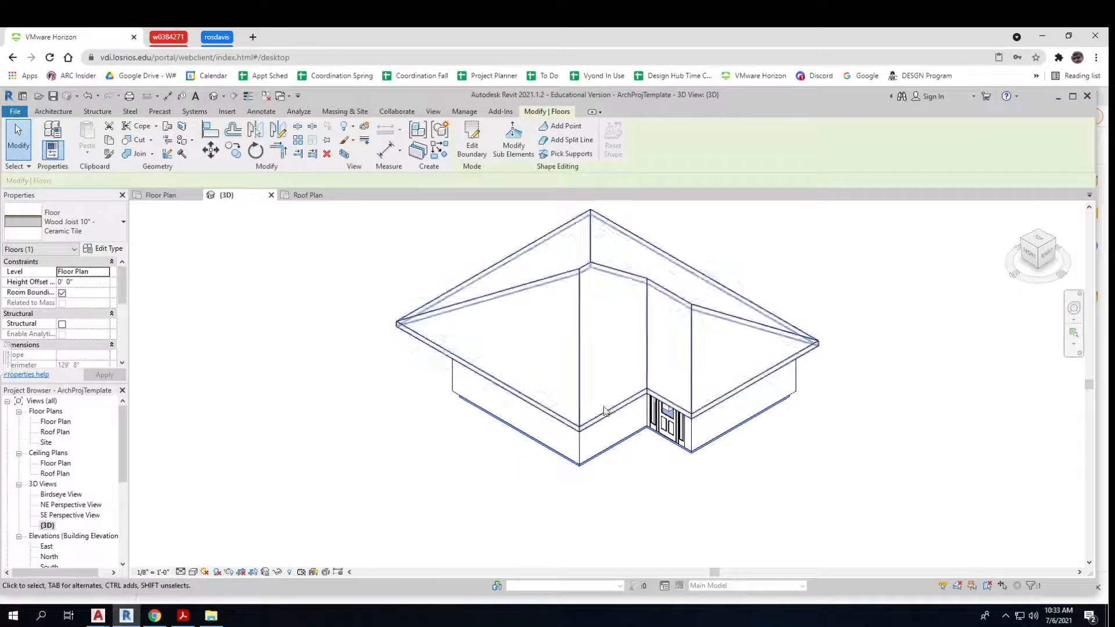
Return to the Floor Plan view, clear the floor selection, and start placing a window, checking the available window types.
{"action": "double_click", "coordinate": [56, 422]}
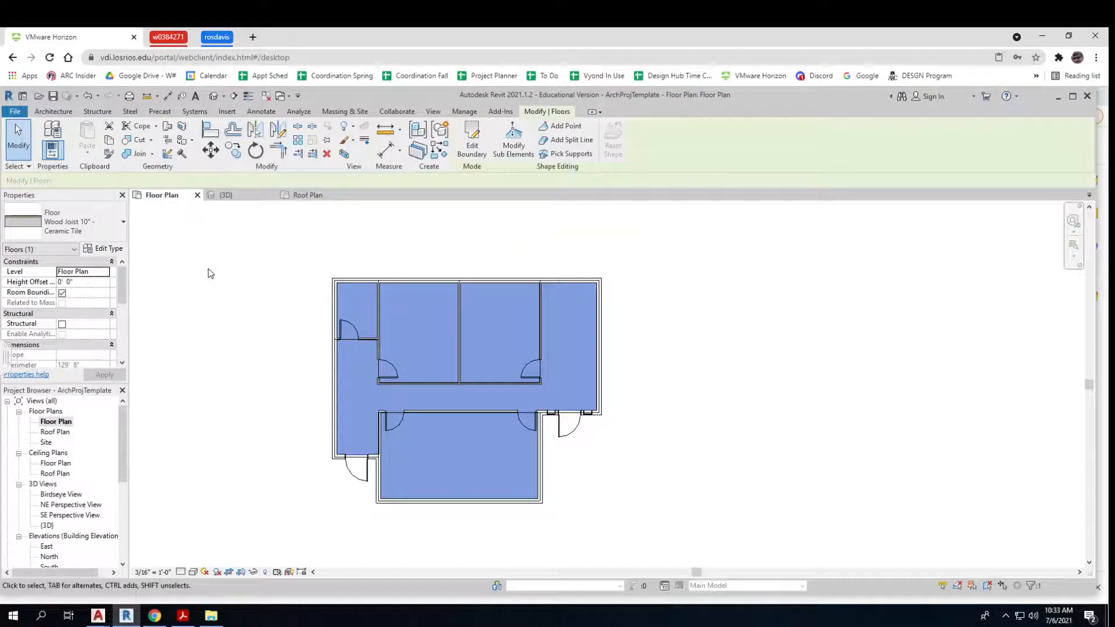
{"action": "key", "text": "Escape"}
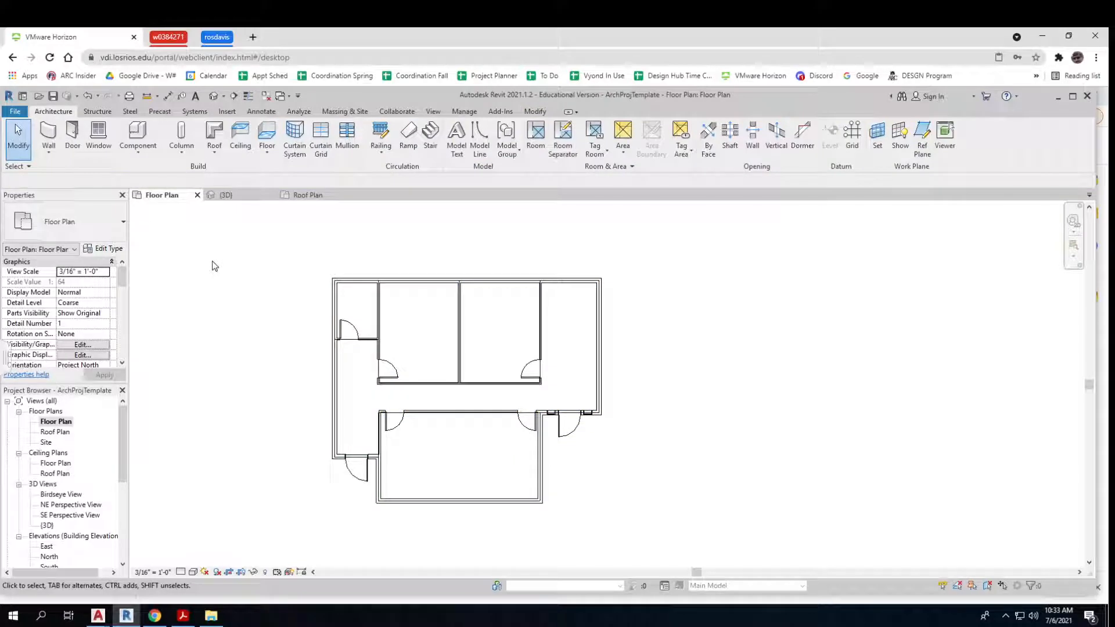
{"action": "left_click", "coordinate": [99, 135]}
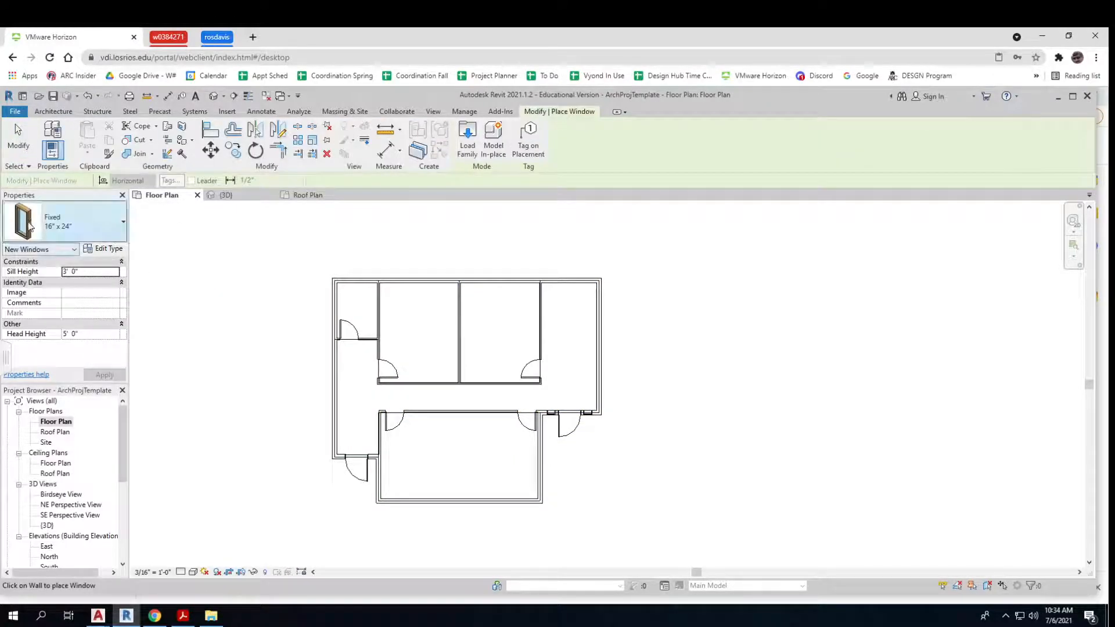
{"action": "left_click", "coordinate": [64, 224]}
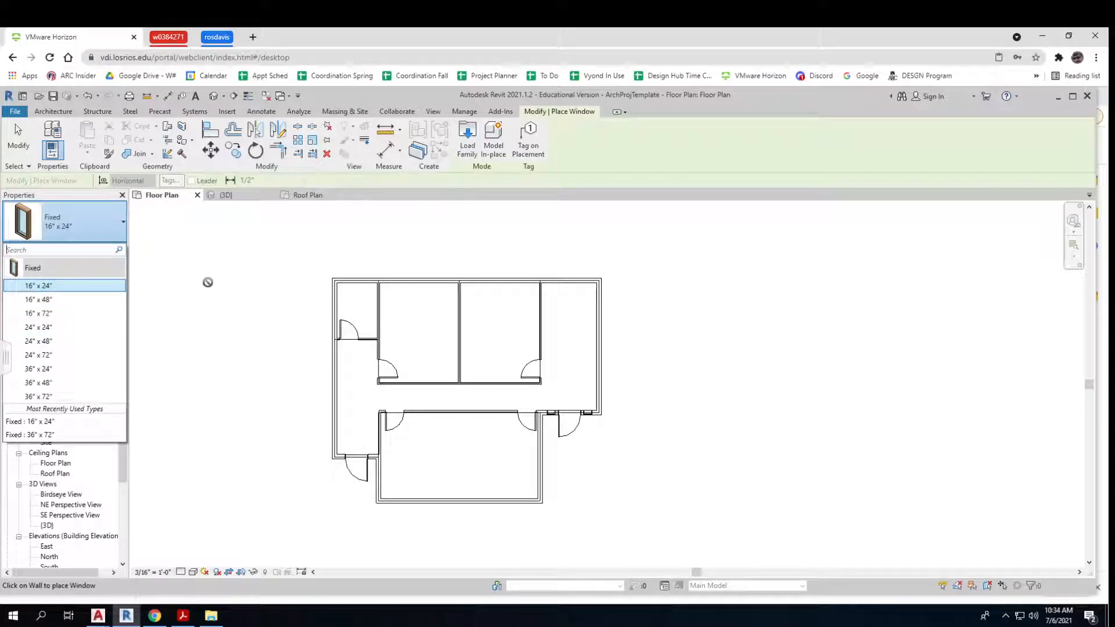
Start loading a window family and browse to the Windows folder of the English-Imperial library.
{"action": "left_click", "coordinate": [467, 139]}
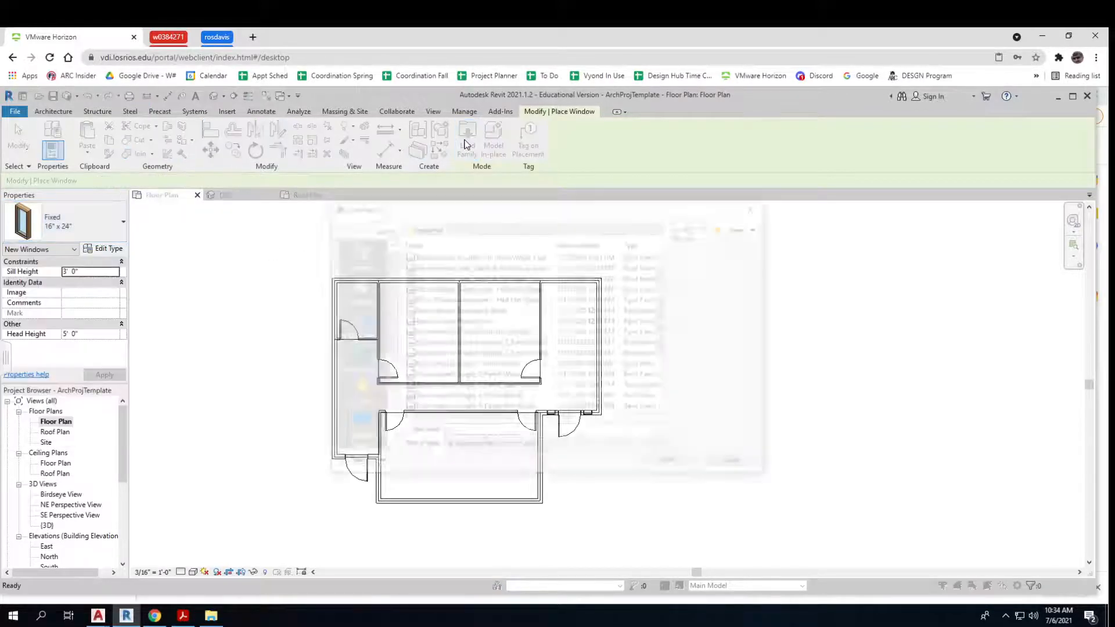
{"action": "left_click", "coordinate": [695, 228]}
{"action": "left_click", "coordinate": [695, 228]}
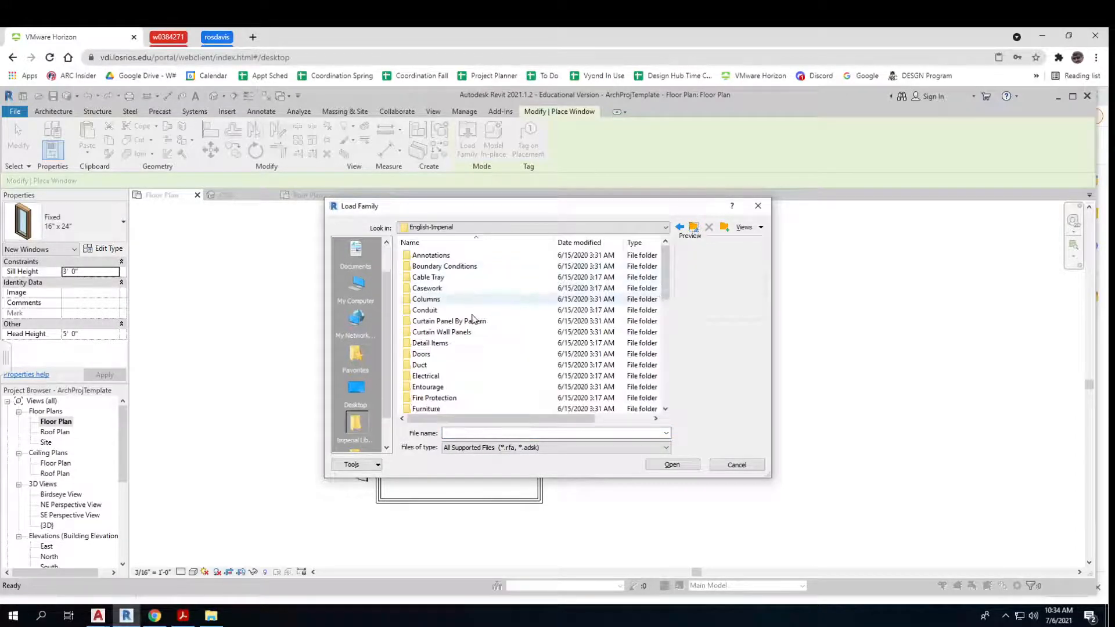
{"action": "scroll", "coordinate": [462, 372], "scroll_direction": "down", "scroll_amount": 3}
{"action": "scroll", "coordinate": [462, 402], "scroll_direction": "down", "scroll_amount": 3}
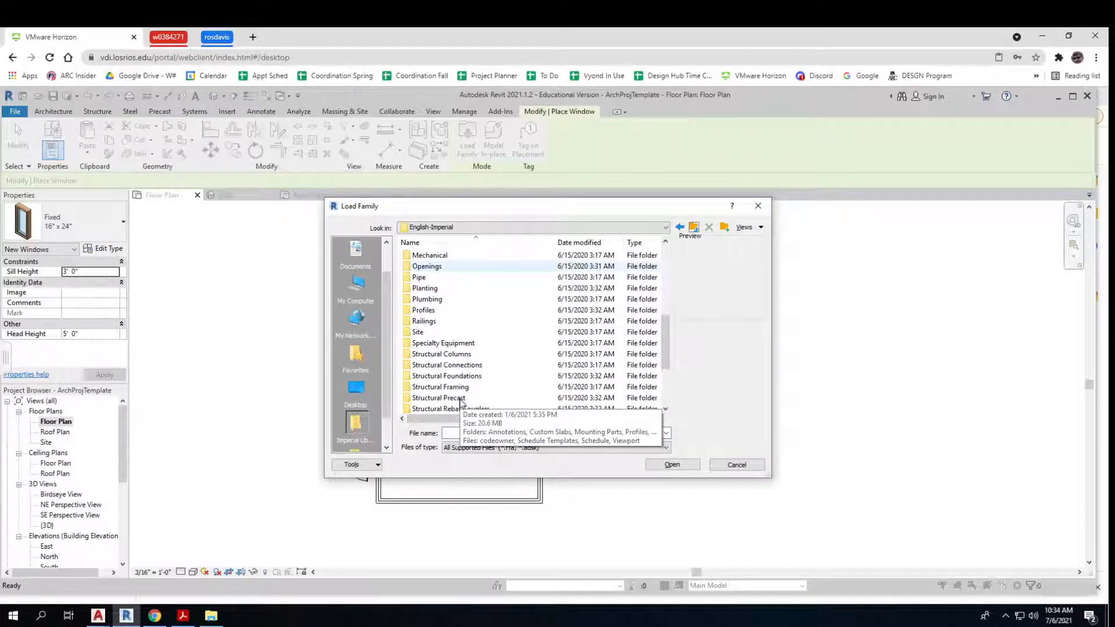
{"action": "scroll", "coordinate": [461, 403], "scroll_direction": "down", "scroll_amount": 3}
{"action": "double_click", "coordinate": [432, 400]}
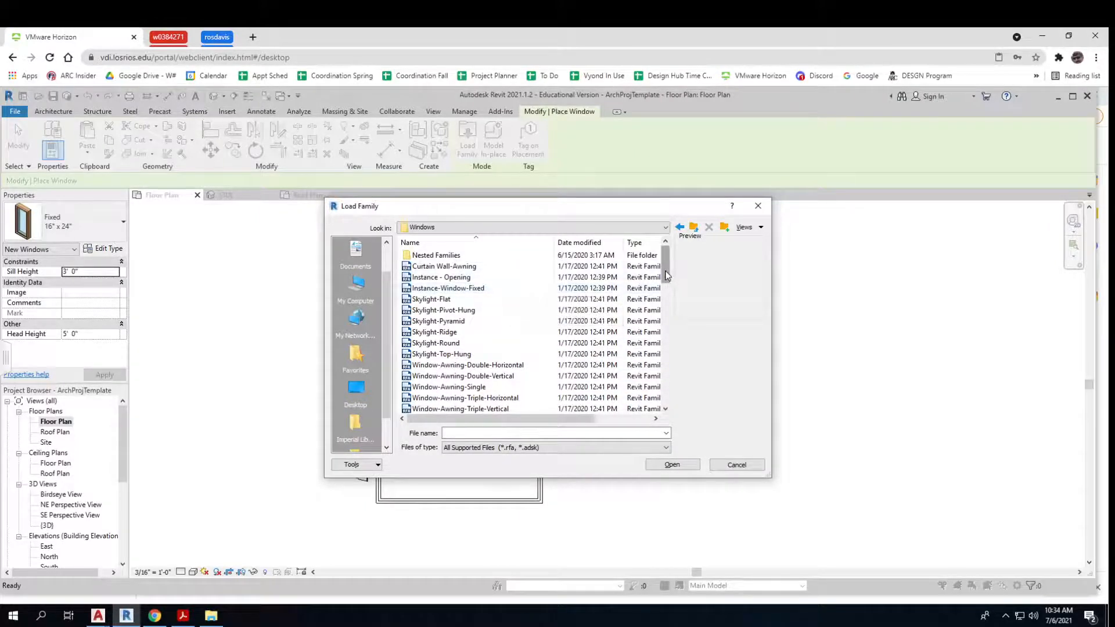
Load the Window-Double-Hung family with the 38" x 42" type.
{"action": "left_click_drag", "start_coordinate": [666, 275], "coordinate": [672, 366]}
{"action": "left_click", "coordinate": [468, 312]}
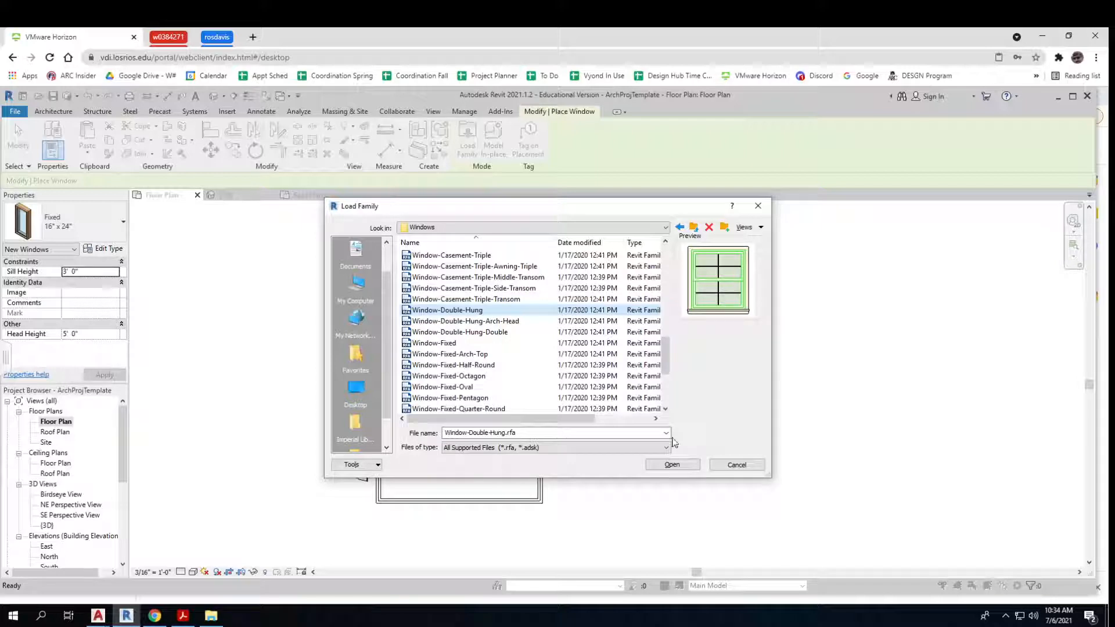
{"action": "left_click", "coordinate": [669, 465]}
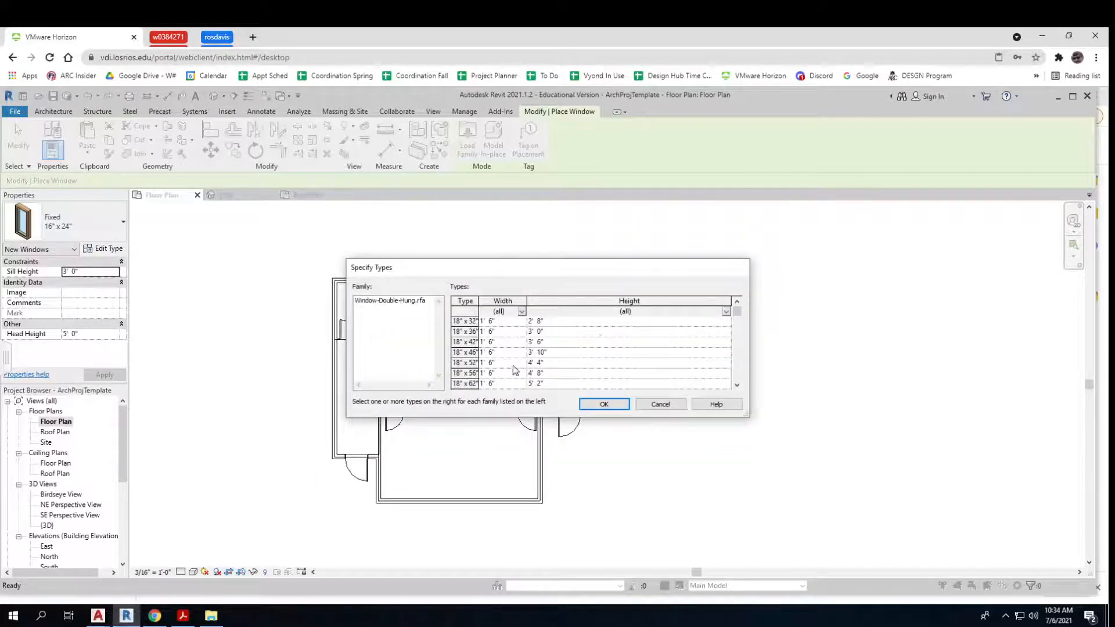
{"action": "left_click_drag", "start_coordinate": [738, 320], "coordinate": [739, 393]}
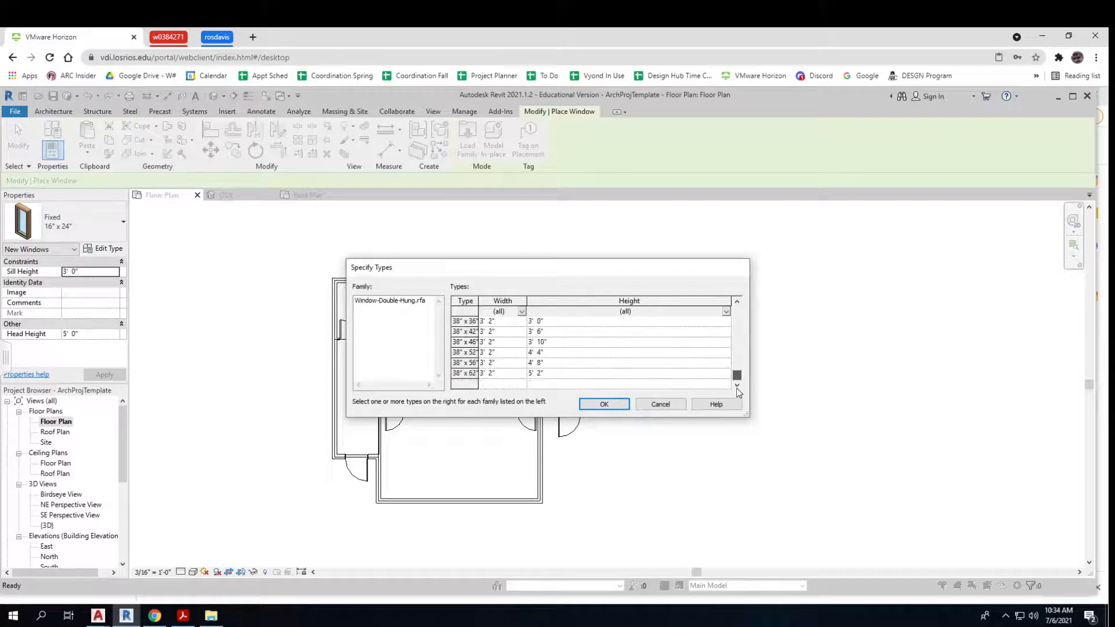
{"action": "left_click", "coordinate": [604, 404]}
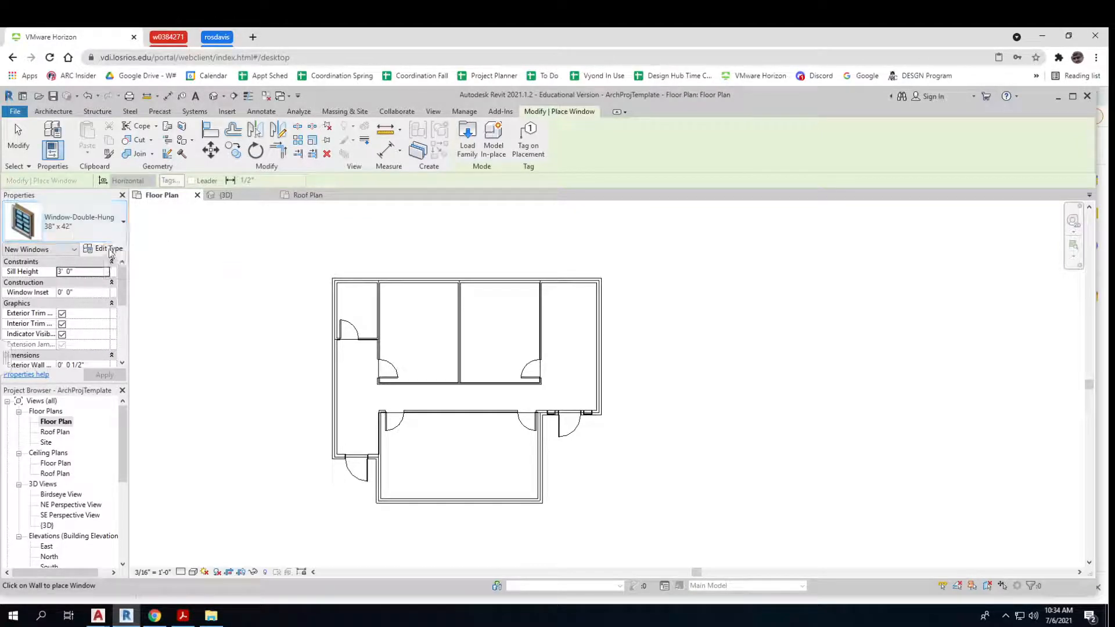
Check the type properties of the 38" x 42" double-hung window and the list of available window types.
{"action": "left_click", "coordinate": [108, 249]}
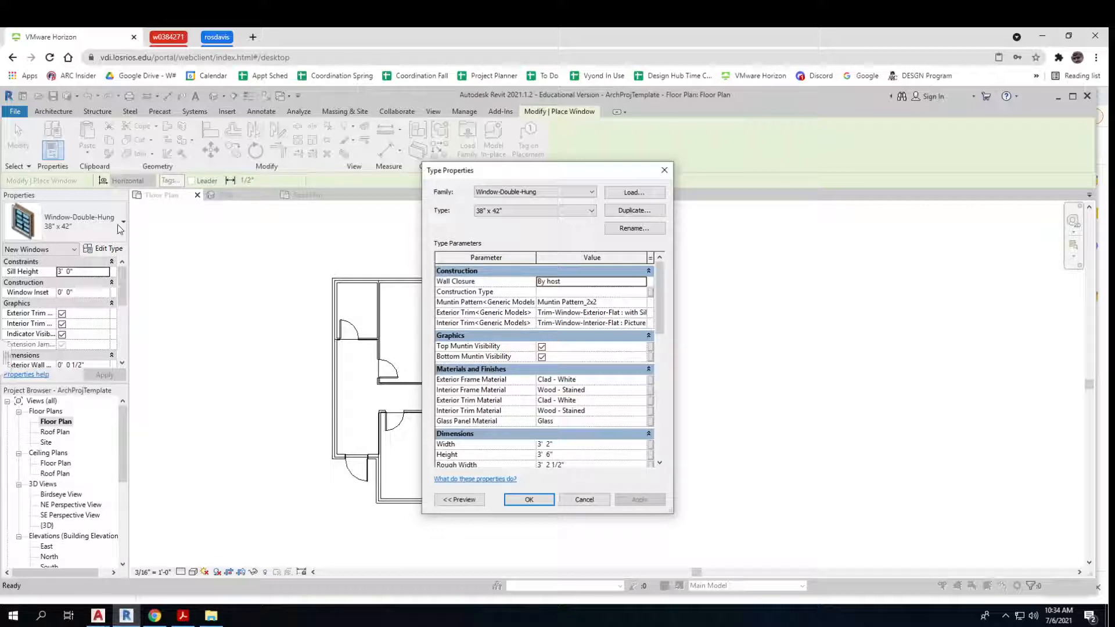
{"action": "left_click", "coordinate": [602, 503]}
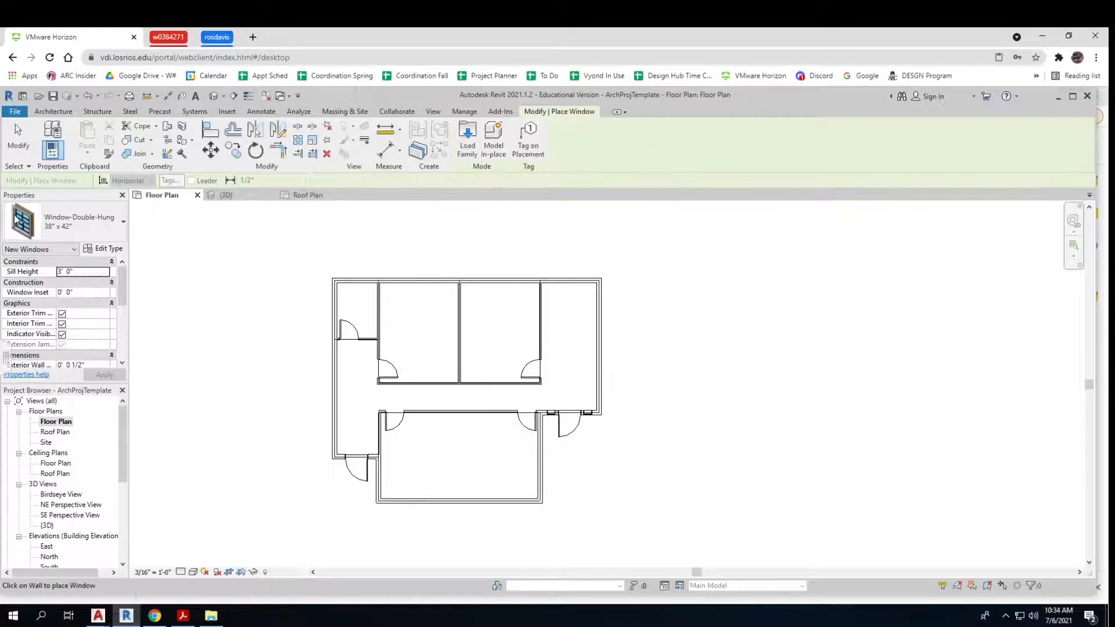
{"action": "left_click", "coordinate": [122, 224]}
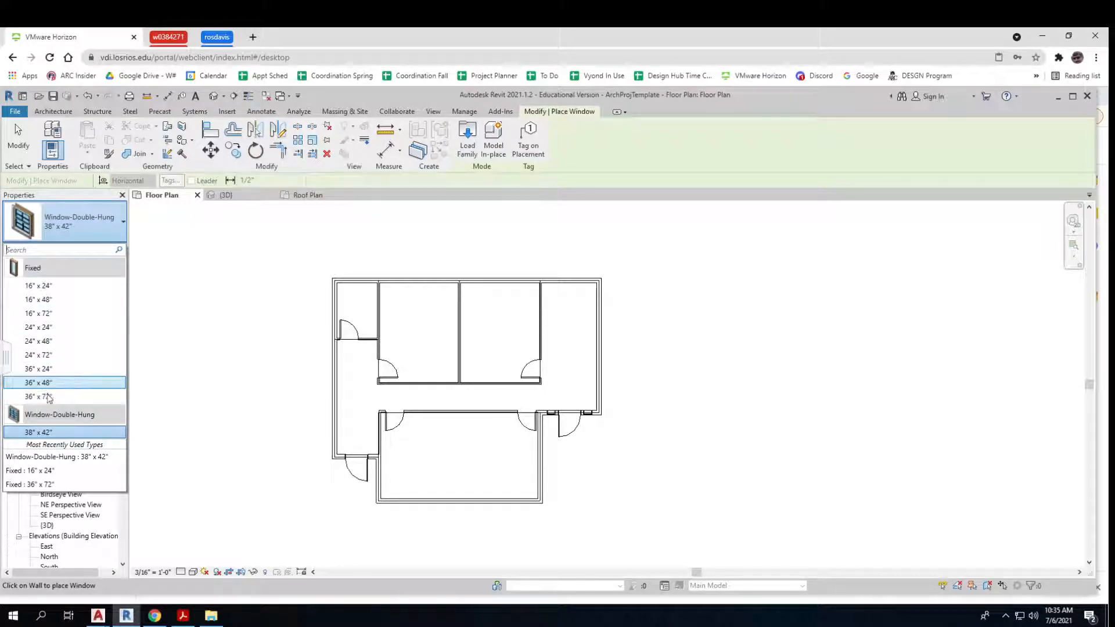
{"action": "mouse_move", "coordinate": [87, 367]}
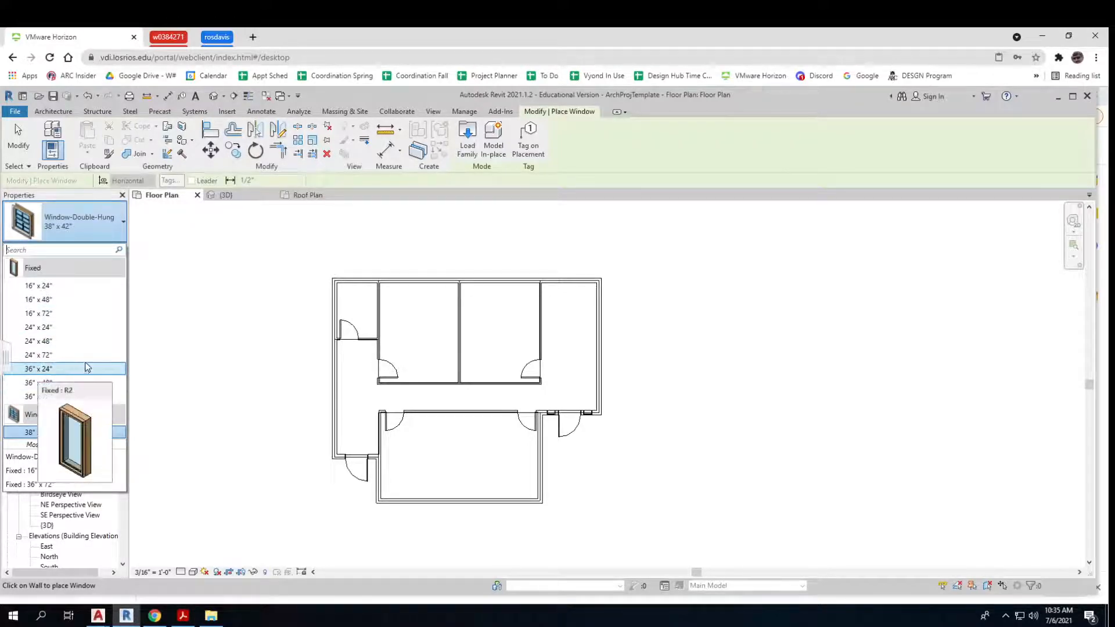
{"action": "left_click", "coordinate": [92, 230]}
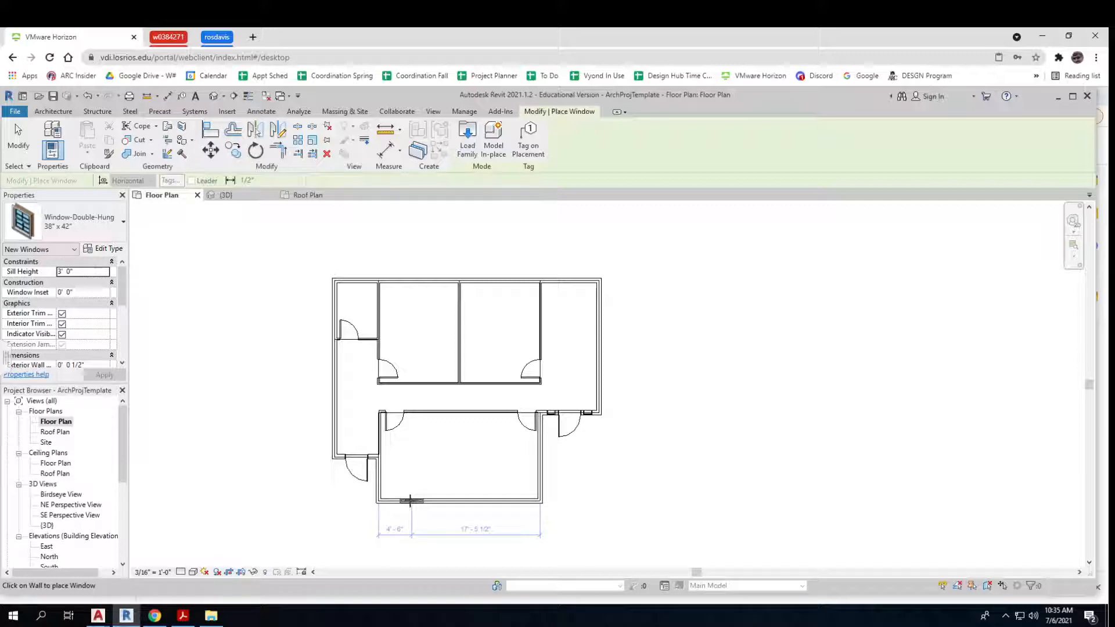
Place 38" x 42" double-hung windows around the projecting front room: three in its front wall and one in each side wall.
{"action": "scroll", "coordinate": [410, 501], "scroll_direction": "up", "scroll_amount": 3}
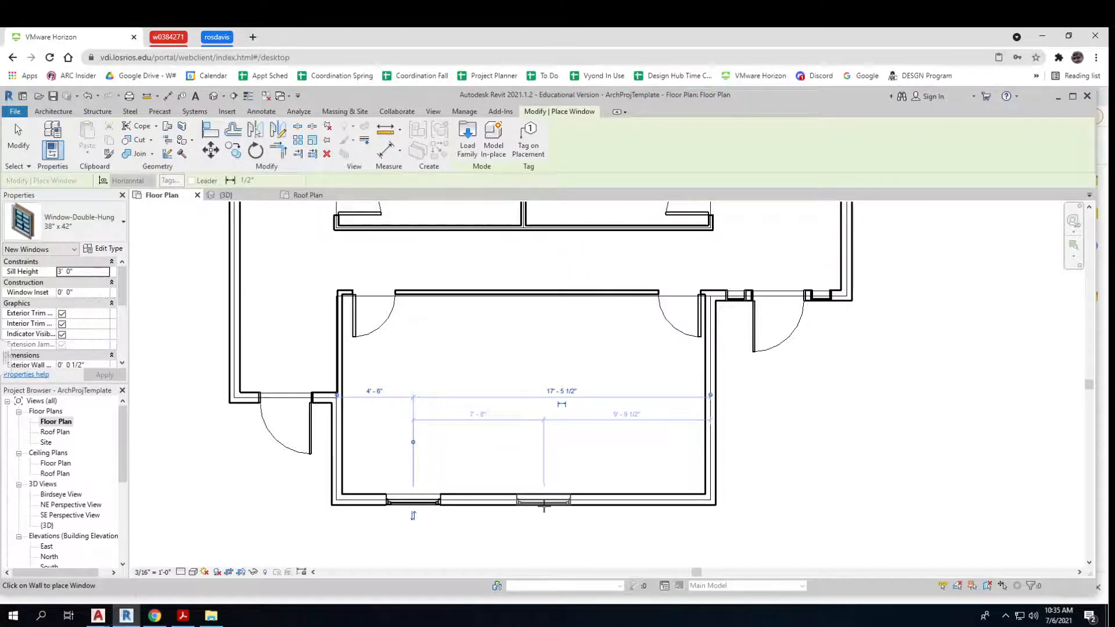
{"action": "left_click", "coordinate": [544, 501]}
{"action": "left_click", "coordinate": [658, 501]}
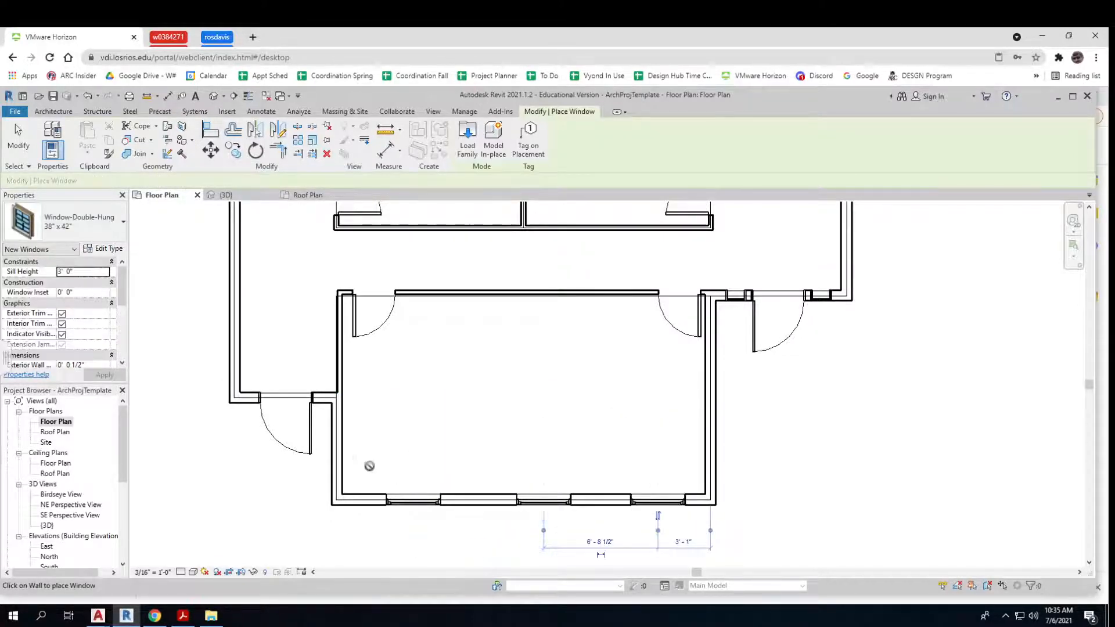
{"action": "left_click", "coordinate": [332, 456]}
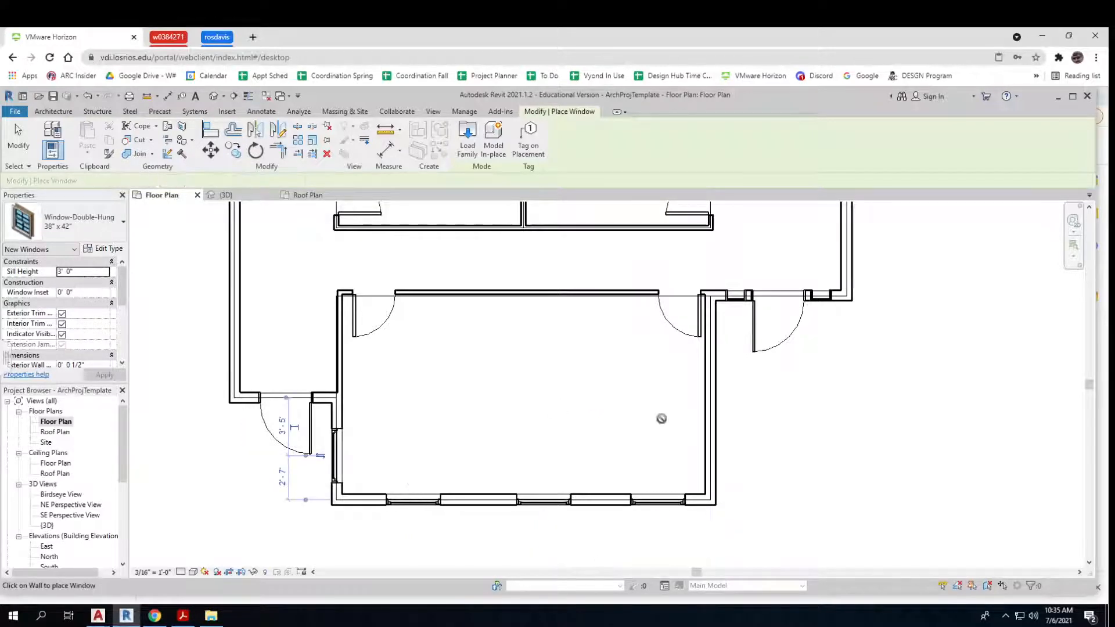
{"action": "left_click", "coordinate": [720, 415]}
Place two 38" x 42" double-hung windows in the east exterior wall and two in the west exterior wall.
{"action": "scroll", "coordinate": [719, 415], "scroll_direction": "down", "scroll_amount": 2}
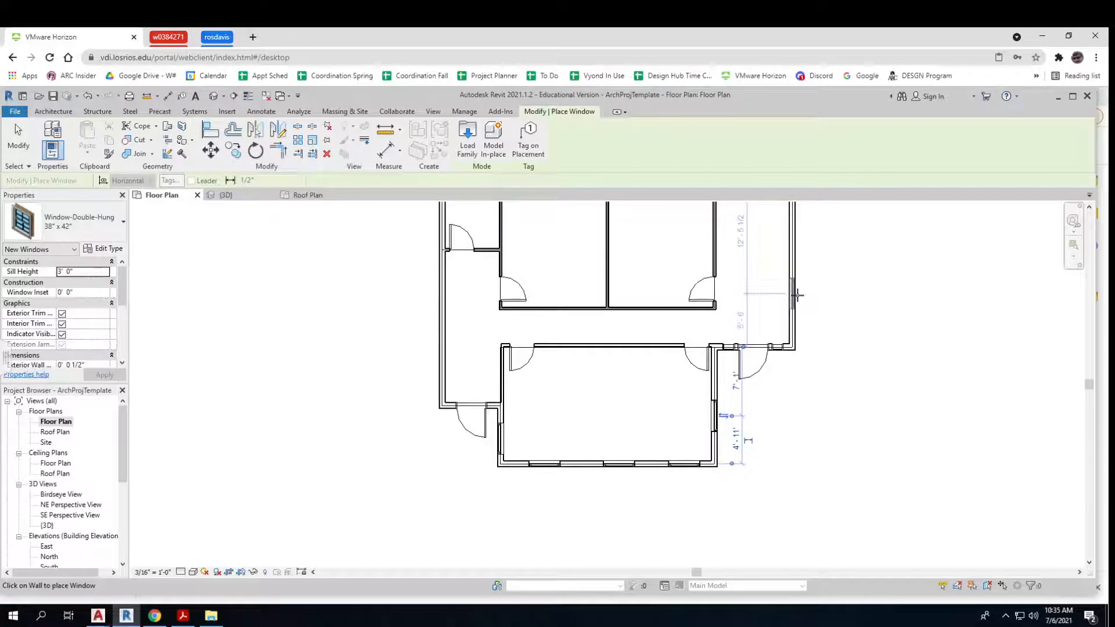
{"action": "left_click", "coordinate": [797, 295]}
{"action": "middle_click_drag", "start_coordinate": [797, 296], "coordinate": [781, 399]}
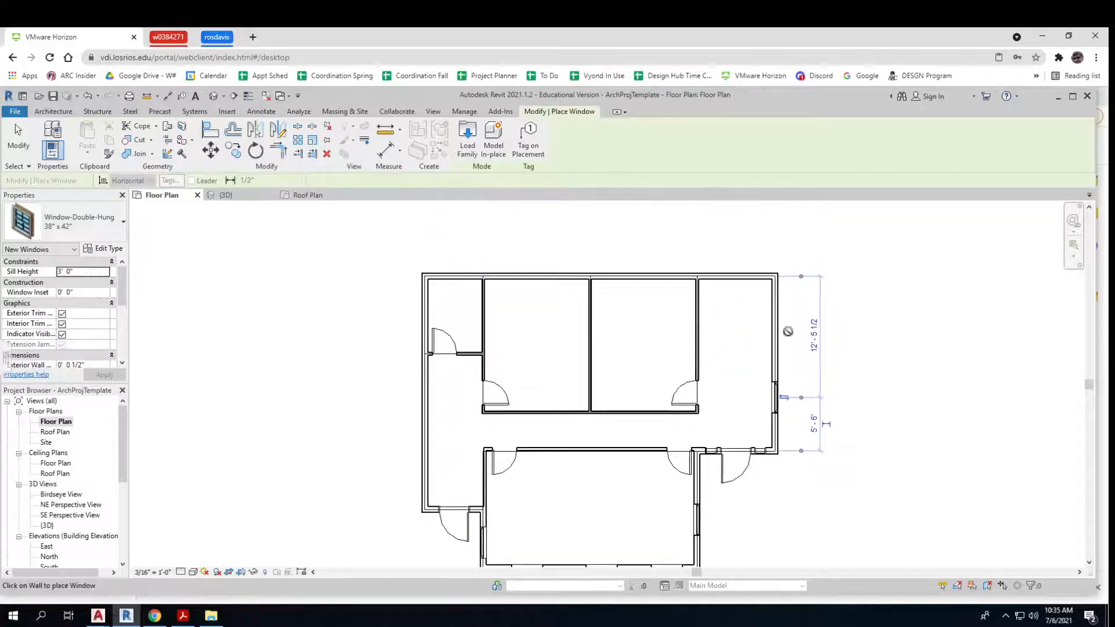
{"action": "left_click", "coordinate": [778, 333]}
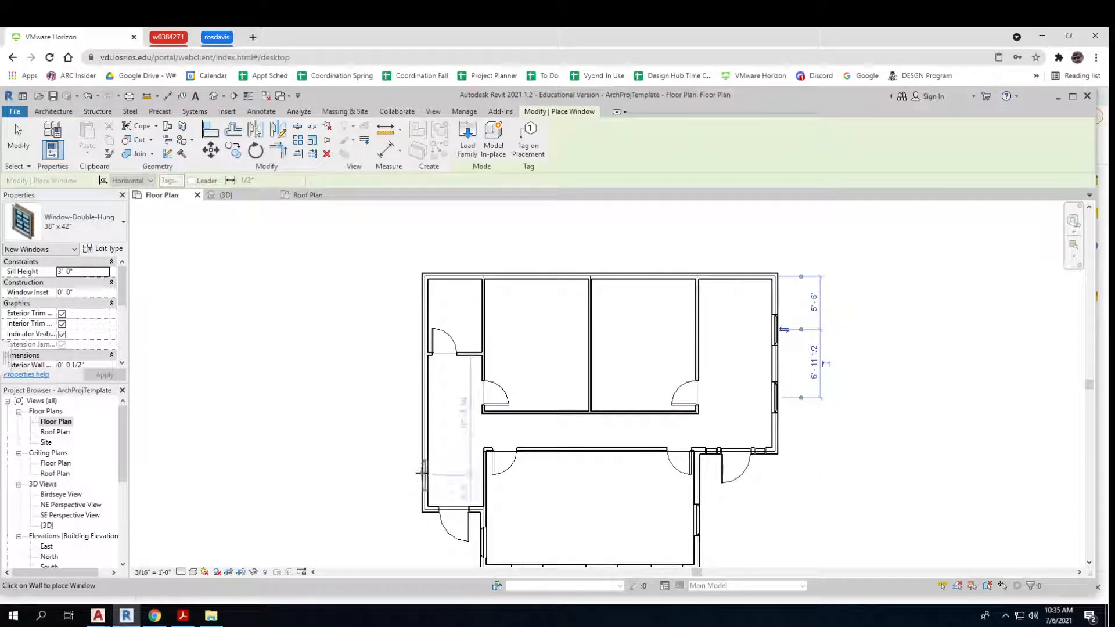
{"action": "left_click", "coordinate": [424, 397]}
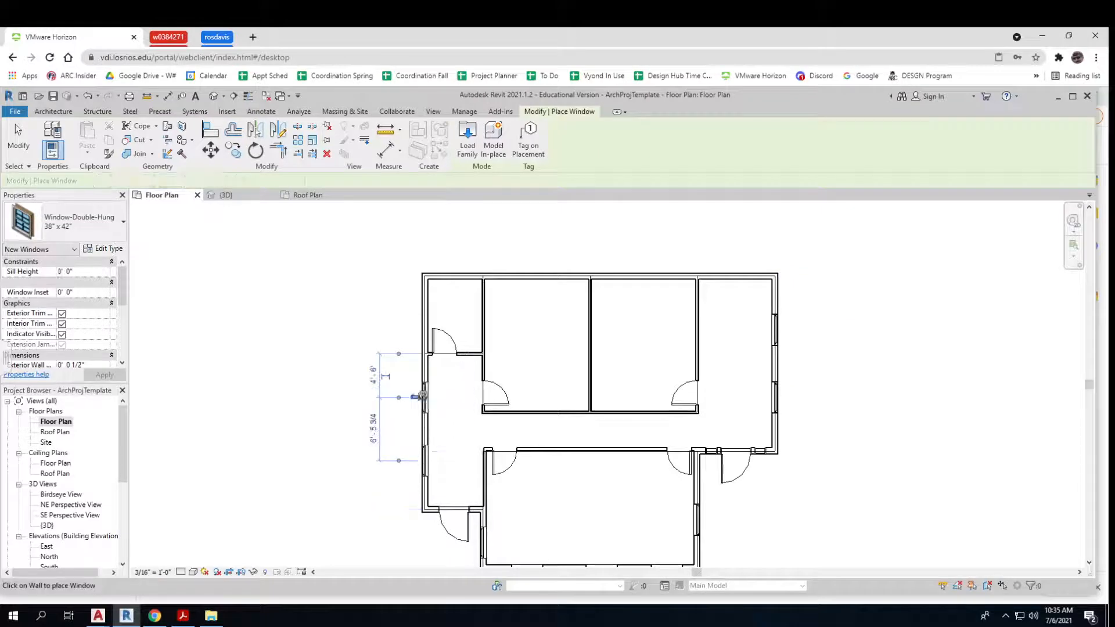
Place a Fixed 24" x 24" window centered in the north exterior wall of the small northwest room.
{"action": "left_click", "coordinate": [121, 239]}
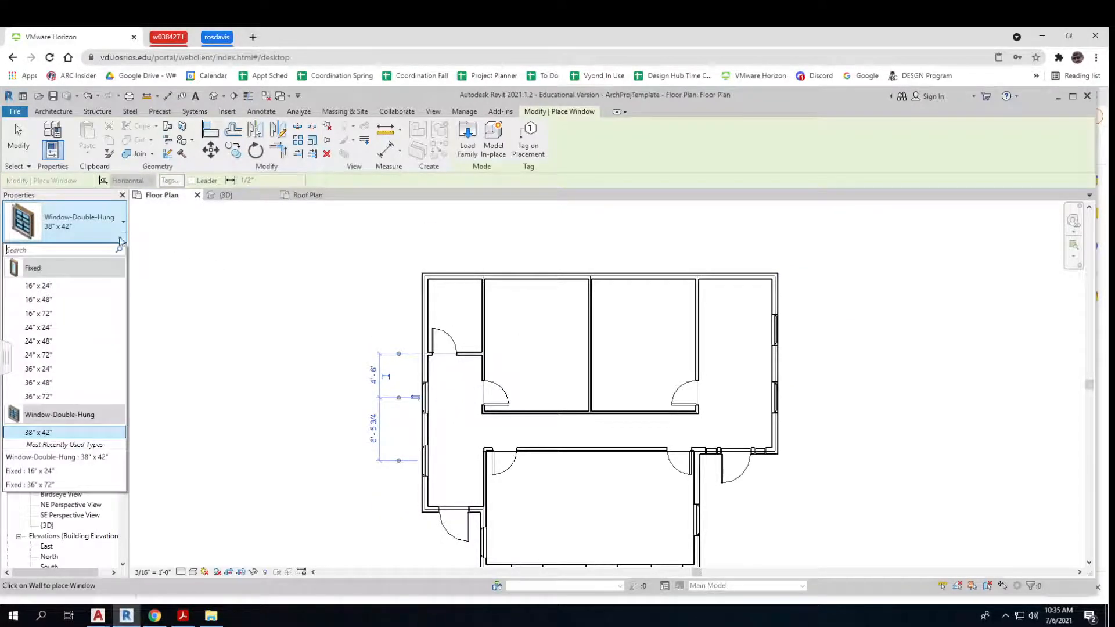
{"action": "left_click", "coordinate": [60, 286]}
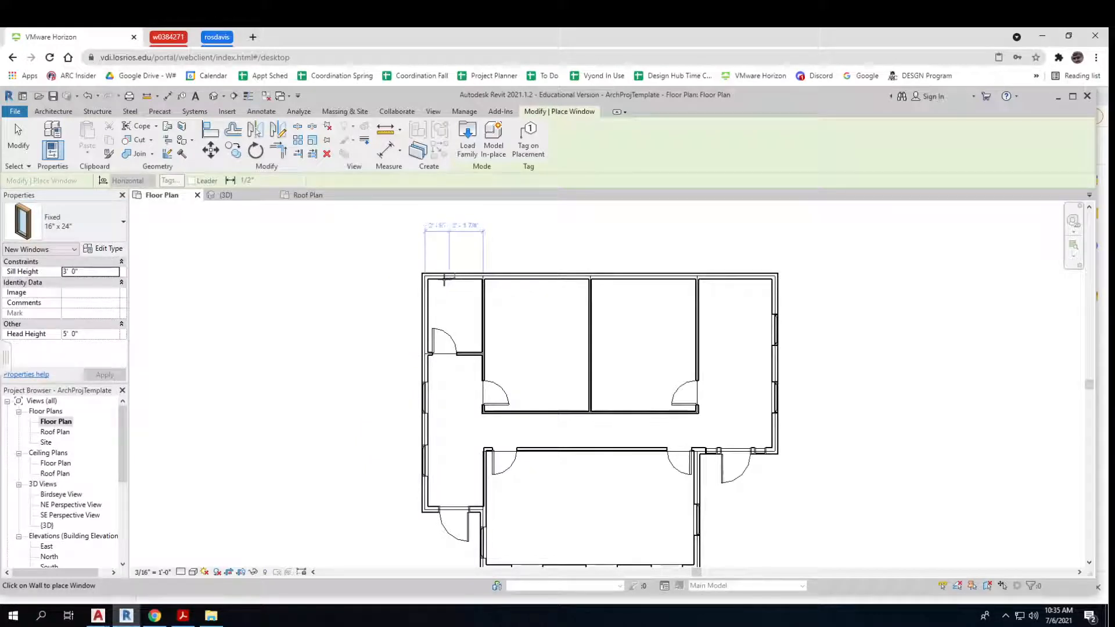
{"action": "left_click", "coordinate": [122, 229]}
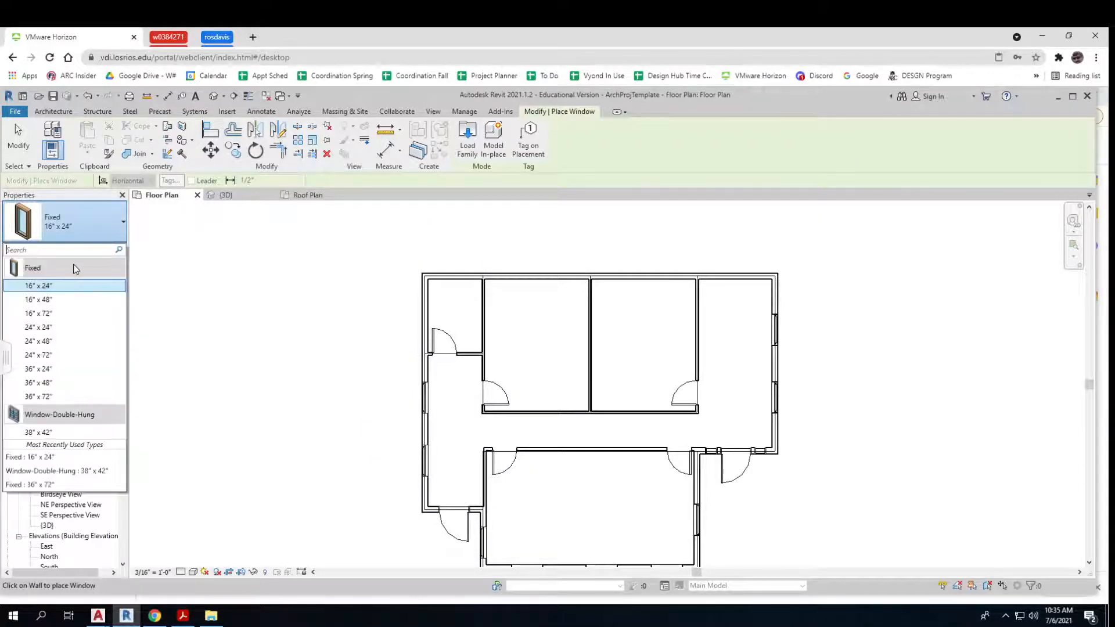
{"action": "left_click", "coordinate": [59, 328]}
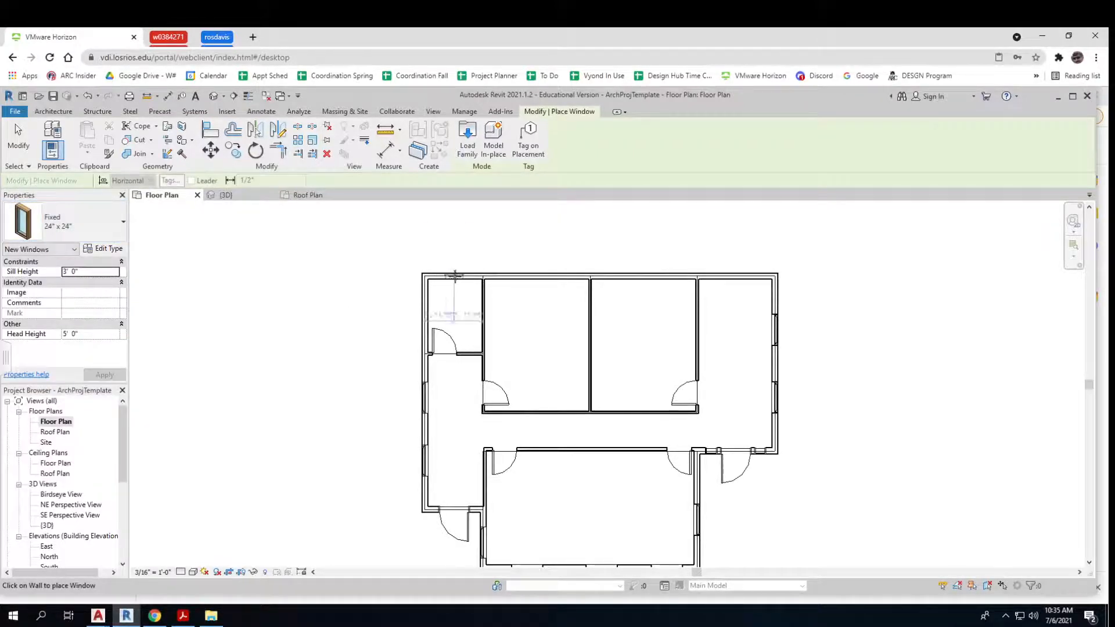
{"action": "left_click", "coordinate": [454, 277]}
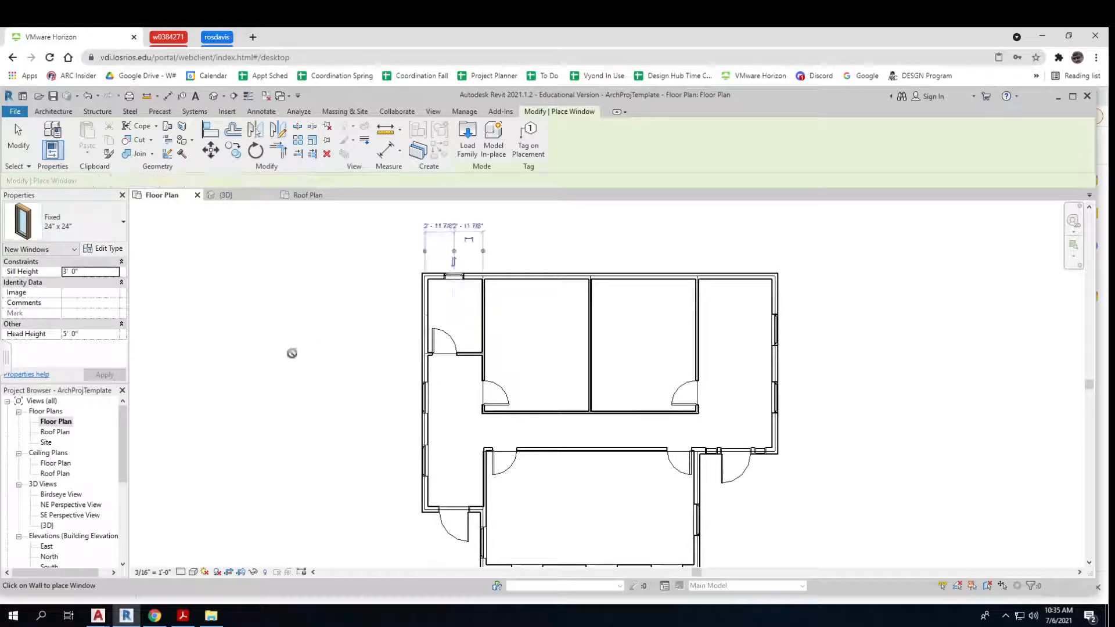
Examine the placed windows in the {3D} view from a front corner and from above.
{"action": "left_click", "coordinate": [46, 525]}
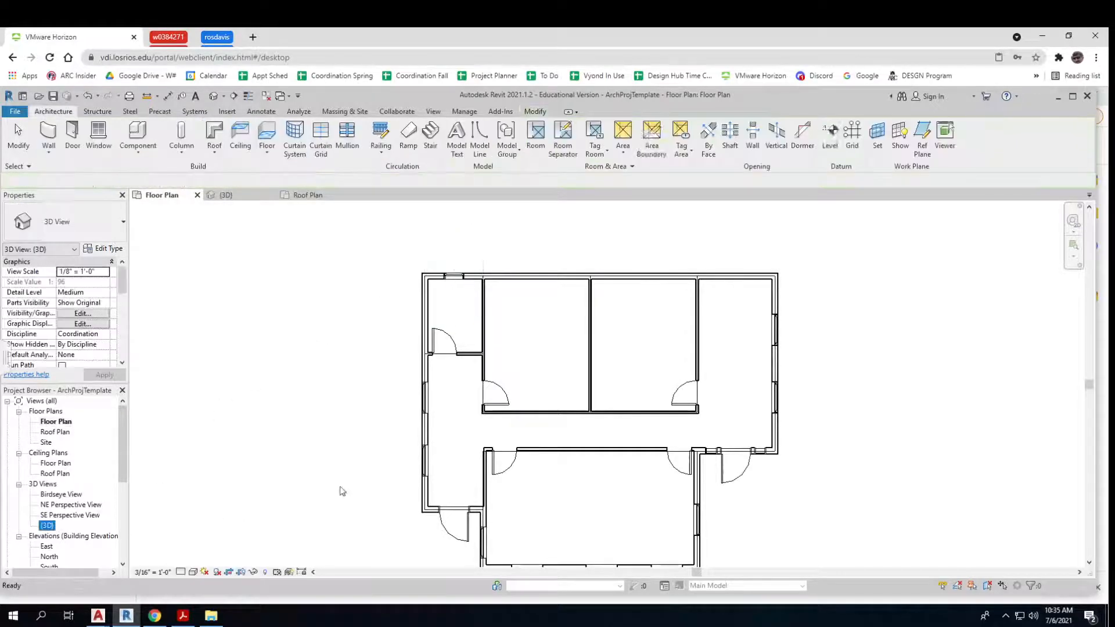
{"action": "double_click", "coordinate": [48, 526]}
{"action": "middle_click_drag", "start_coordinate": [411, 458], "coordinate": [451, 416], "text": "shift"}
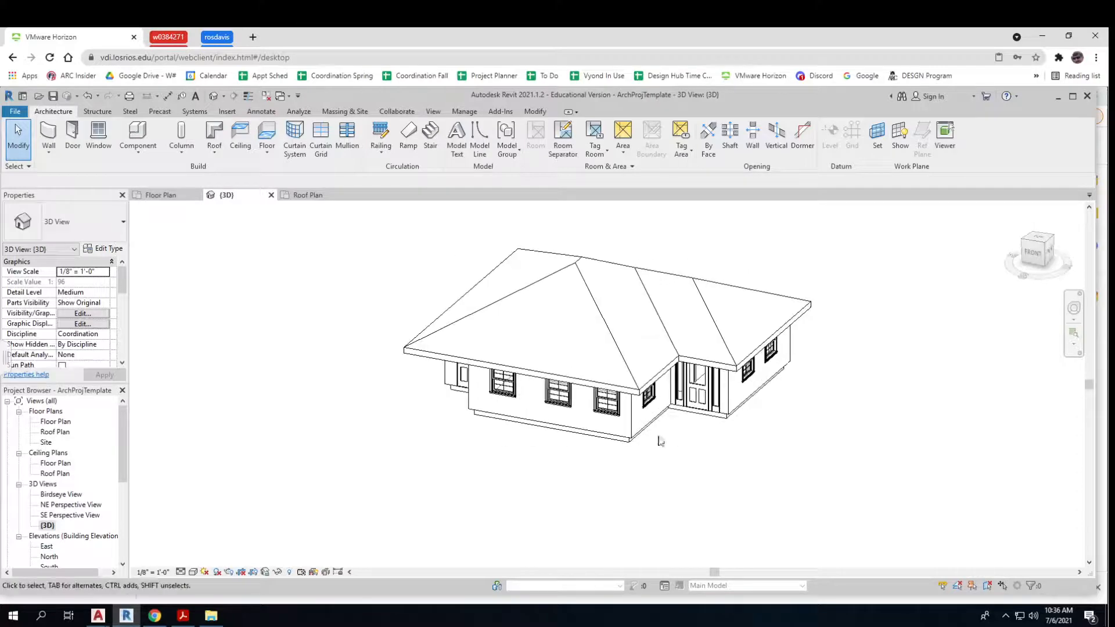
{"action": "left_click", "coordinate": [1034, 234]}
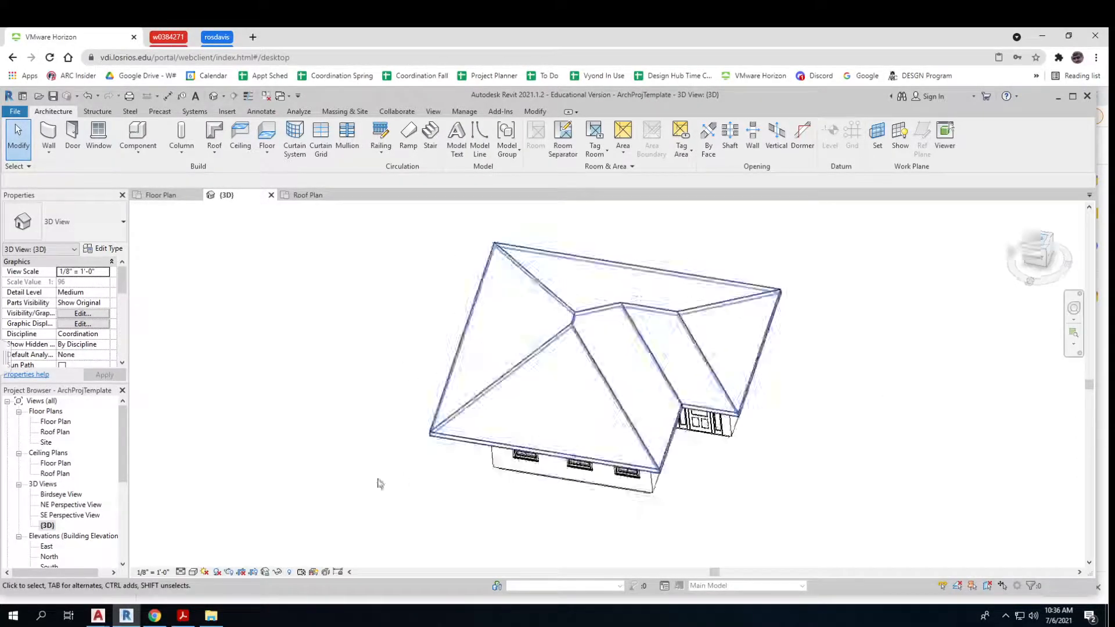
Return to the Floor Plan view and start a new architectural floor using the Generic - 12" type.
{"action": "double_click", "coordinate": [57, 422]}
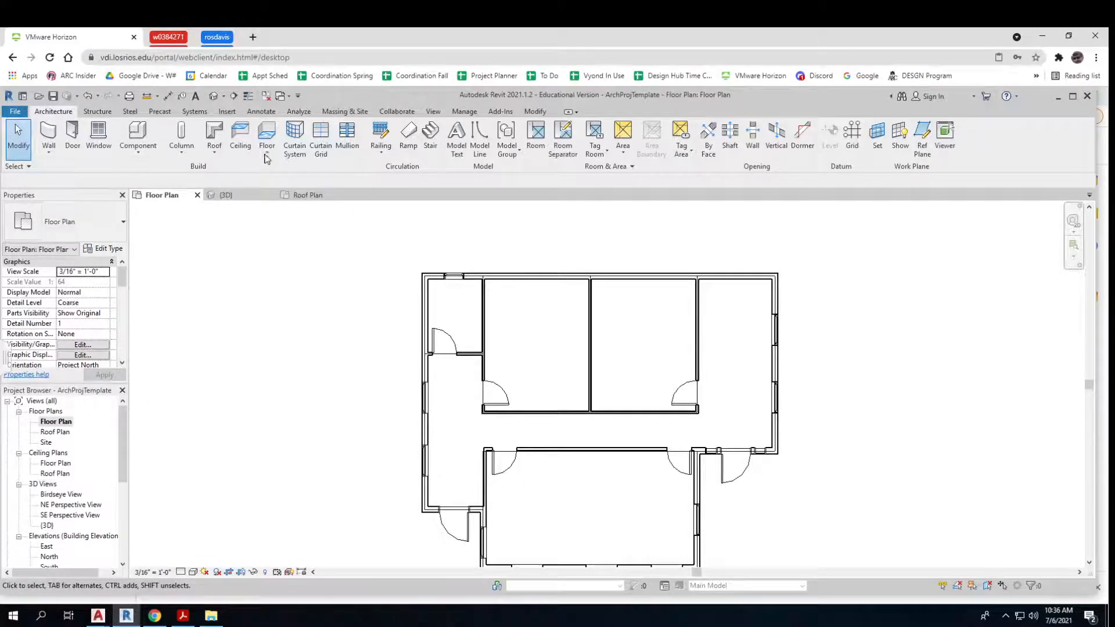
{"action": "left_click", "coordinate": [93, 112]}
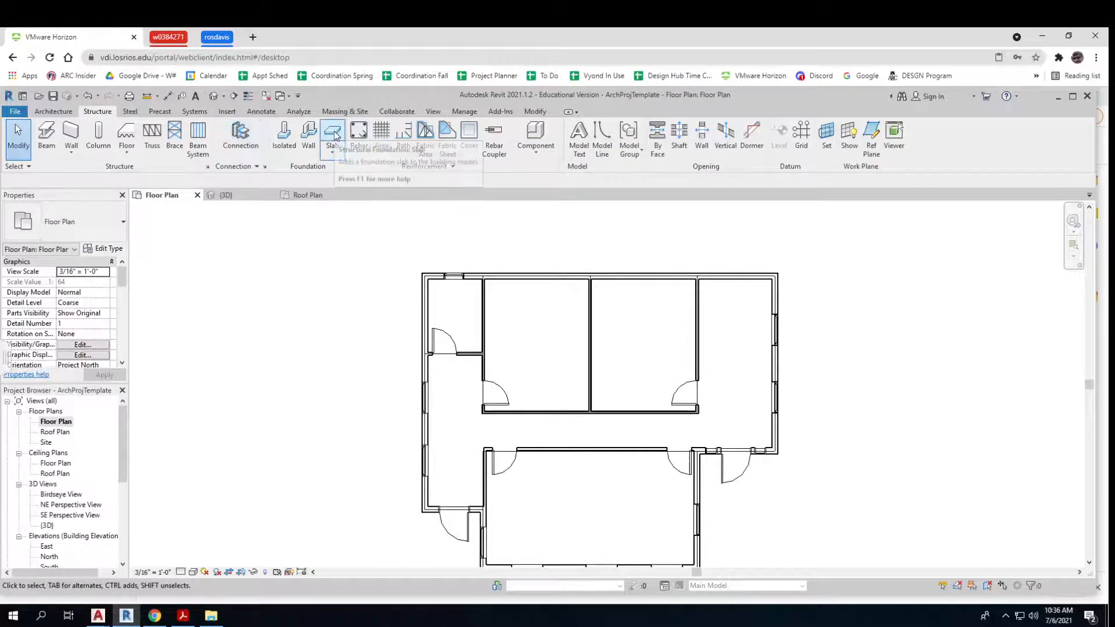
{"action": "left_click", "coordinate": [53, 111]}
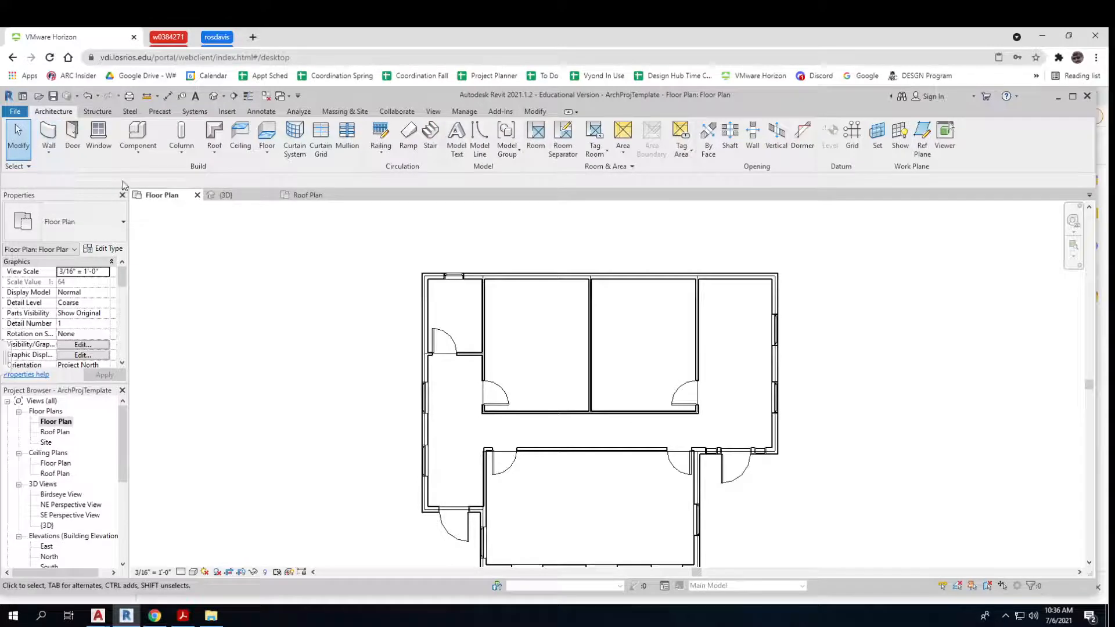
{"action": "left_click", "coordinate": [267, 133]}
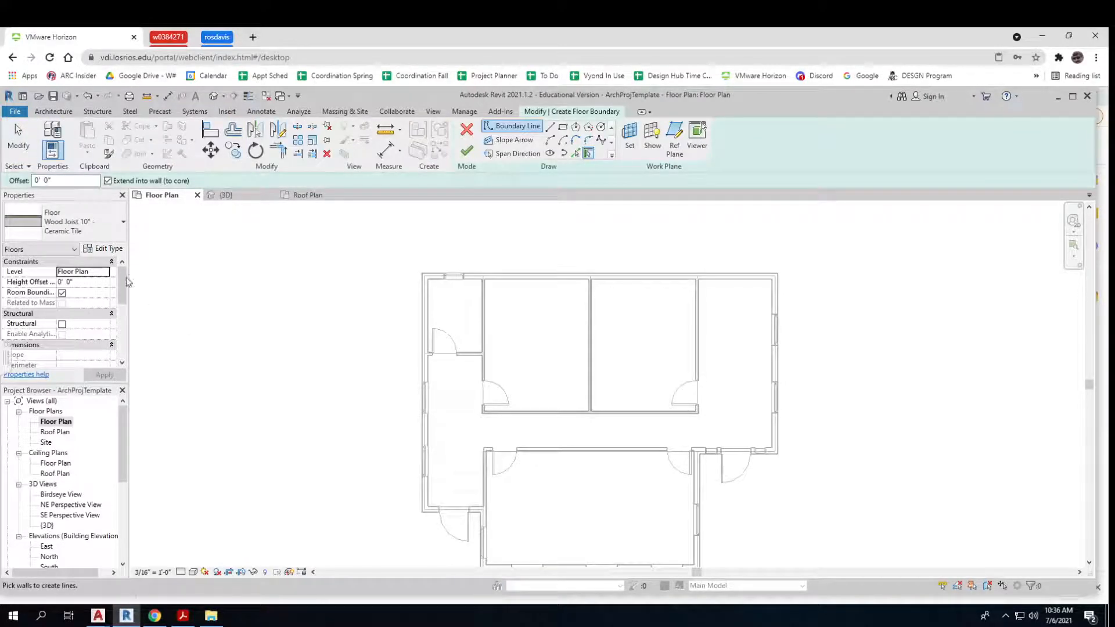
{"action": "left_click", "coordinate": [107, 233]}
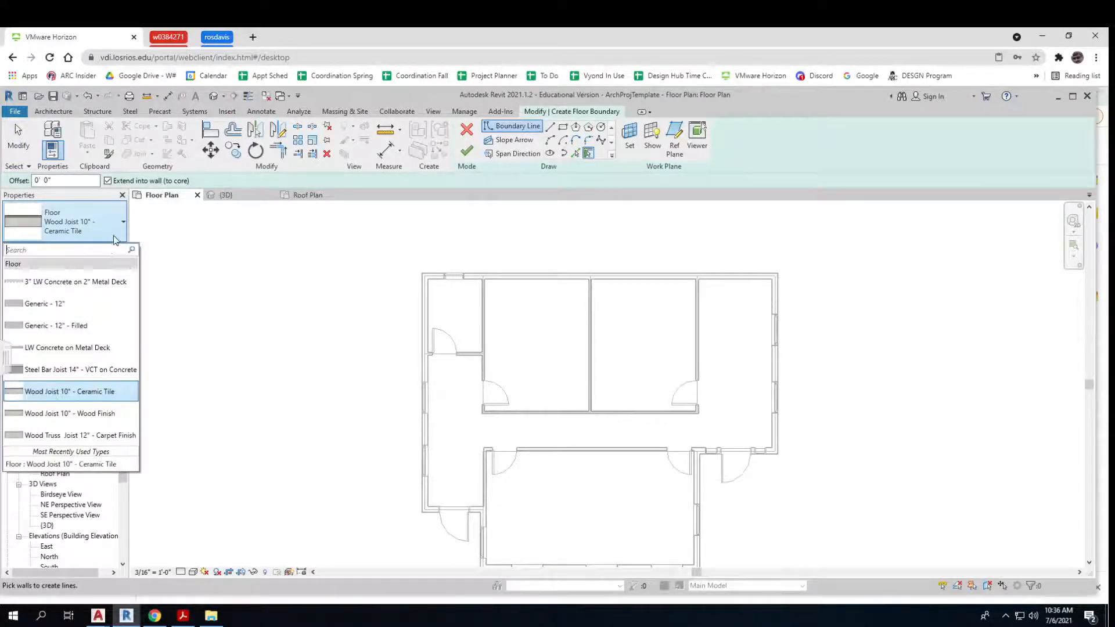
{"action": "left_click", "coordinate": [51, 306]}
Sketch rectangular slabs outside both exterior doors, the east one about 8'-10" by 12'-0", and finish the floor.
{"action": "middle_click_drag", "start_coordinate": [737, 497], "coordinate": [610, 336]}
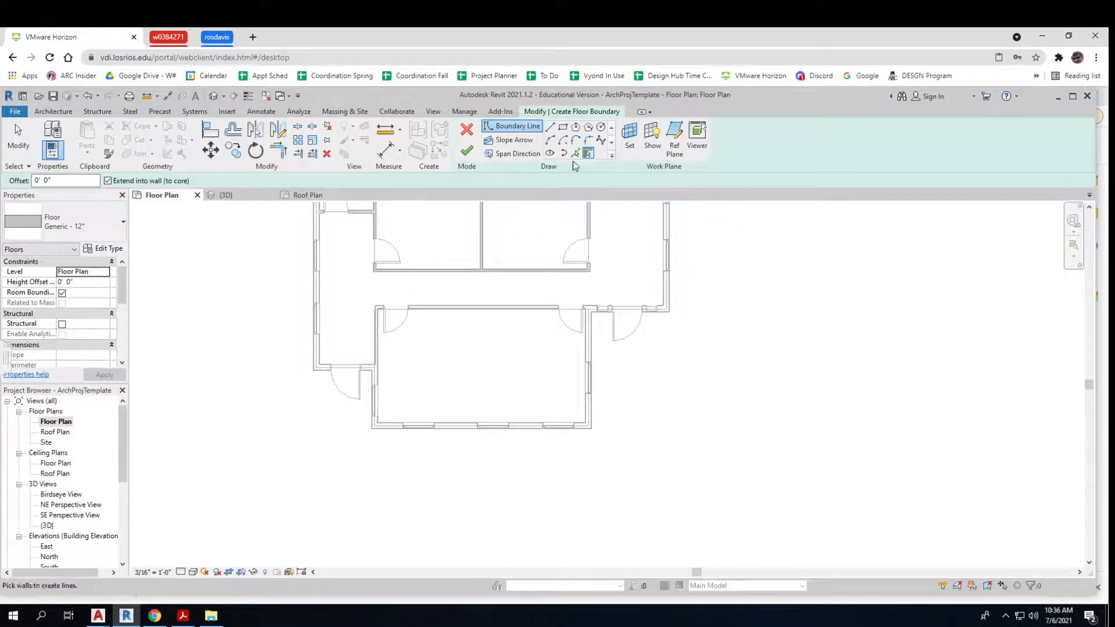
{"action": "left_click", "coordinate": [592, 312]}
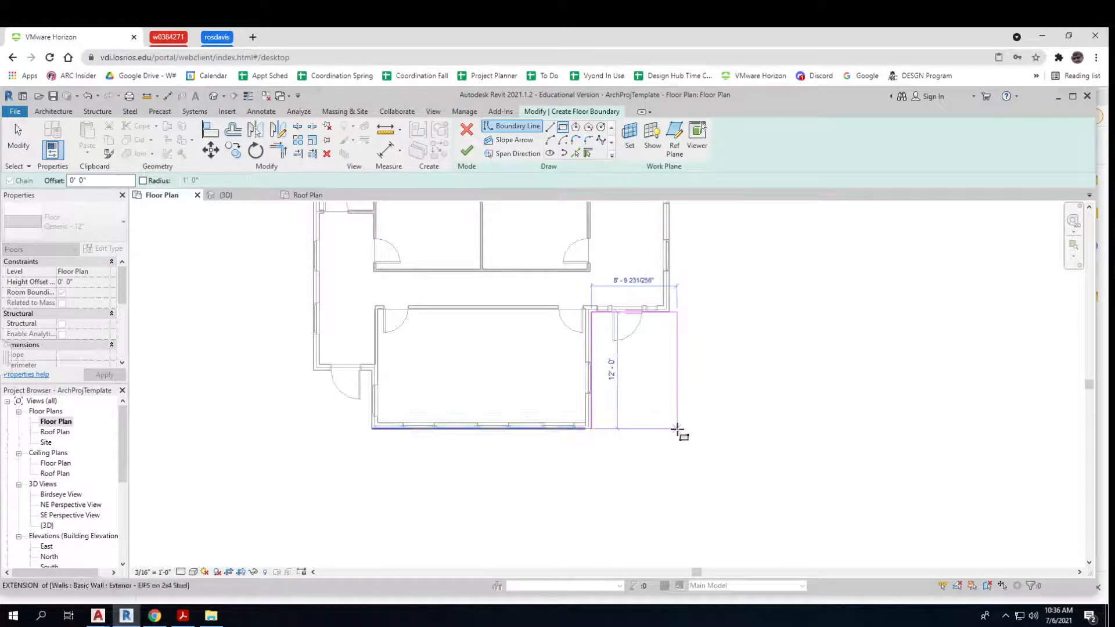
{"action": "left_click", "coordinate": [677, 427]}
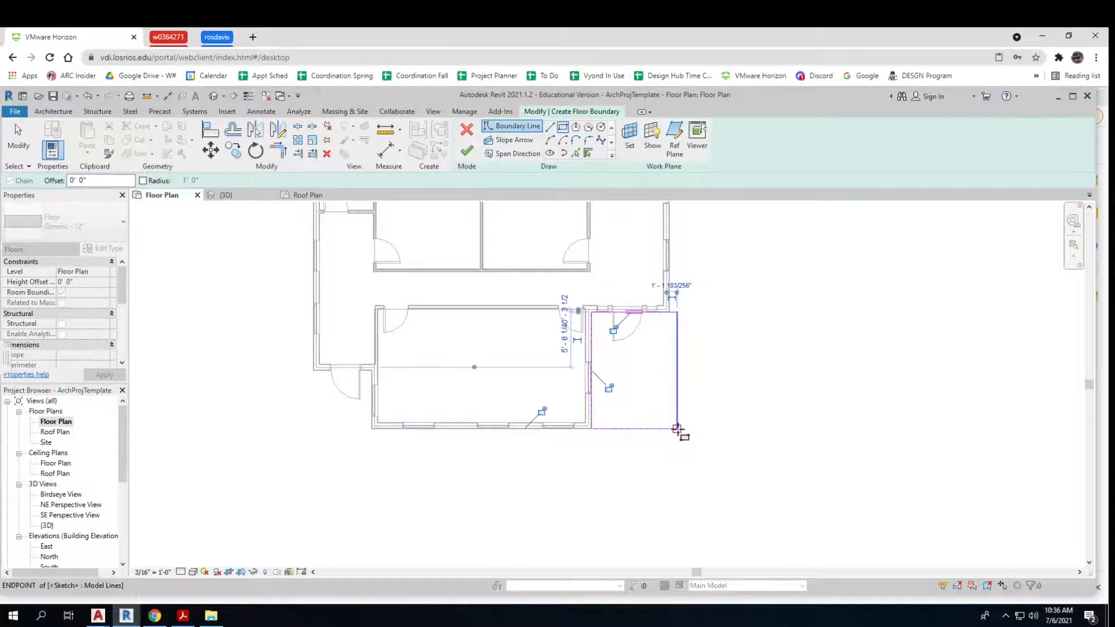
{"action": "left_click", "coordinate": [372, 428]}
{"action": "left_click", "coordinate": [314, 371]}
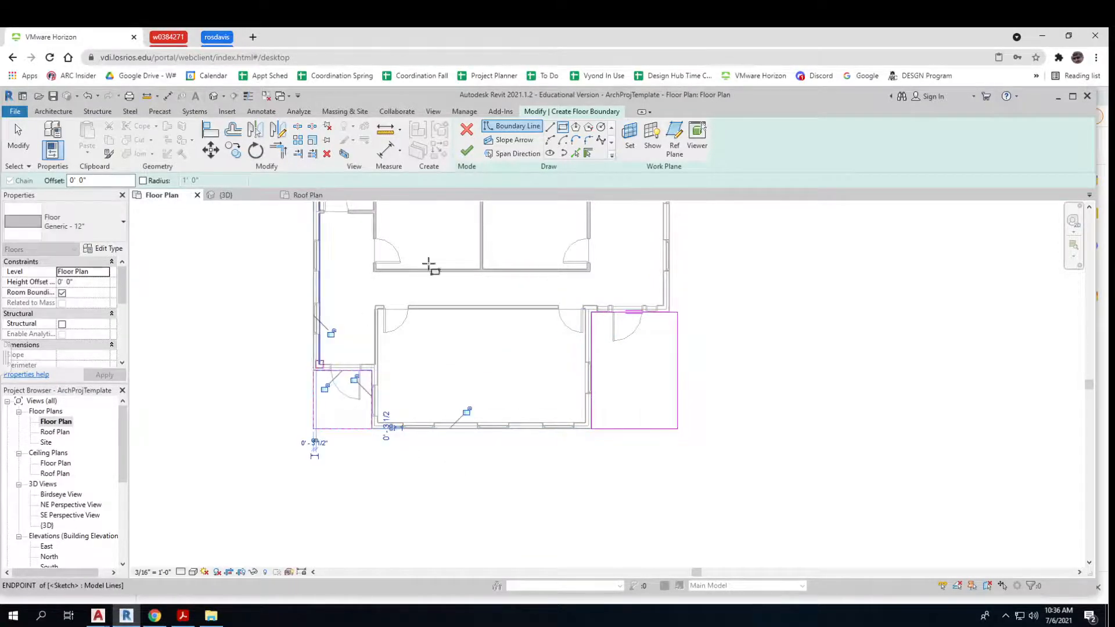
{"action": "left_click", "coordinate": [466, 150]}
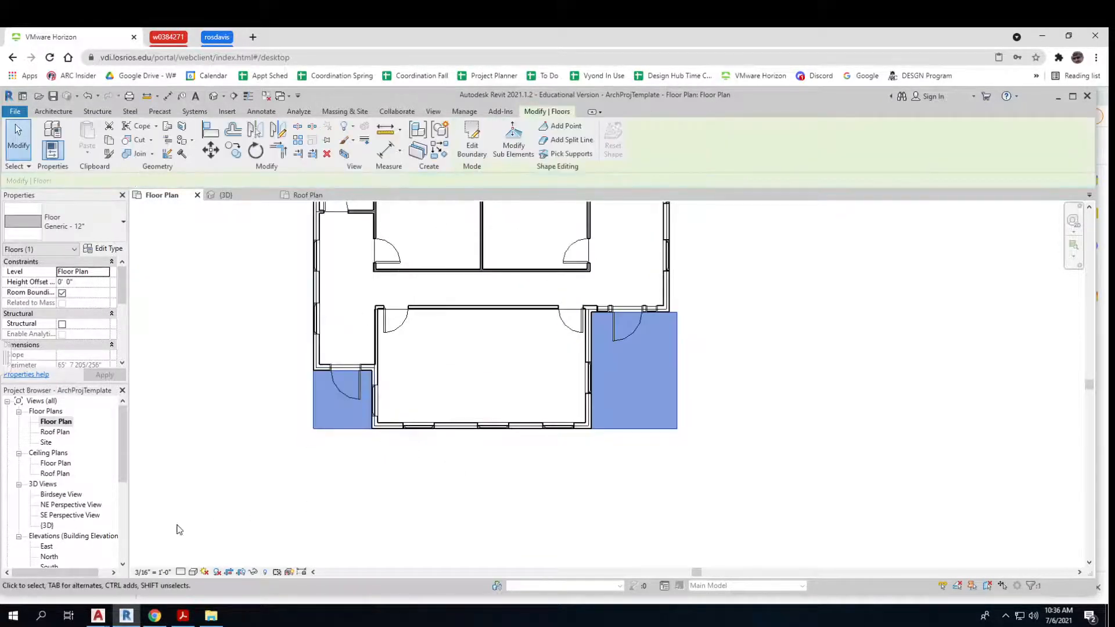
Examine the two entry slabs against the building in the {3D} view from the front corner and from above.
{"action": "double_click", "coordinate": [46, 526]}
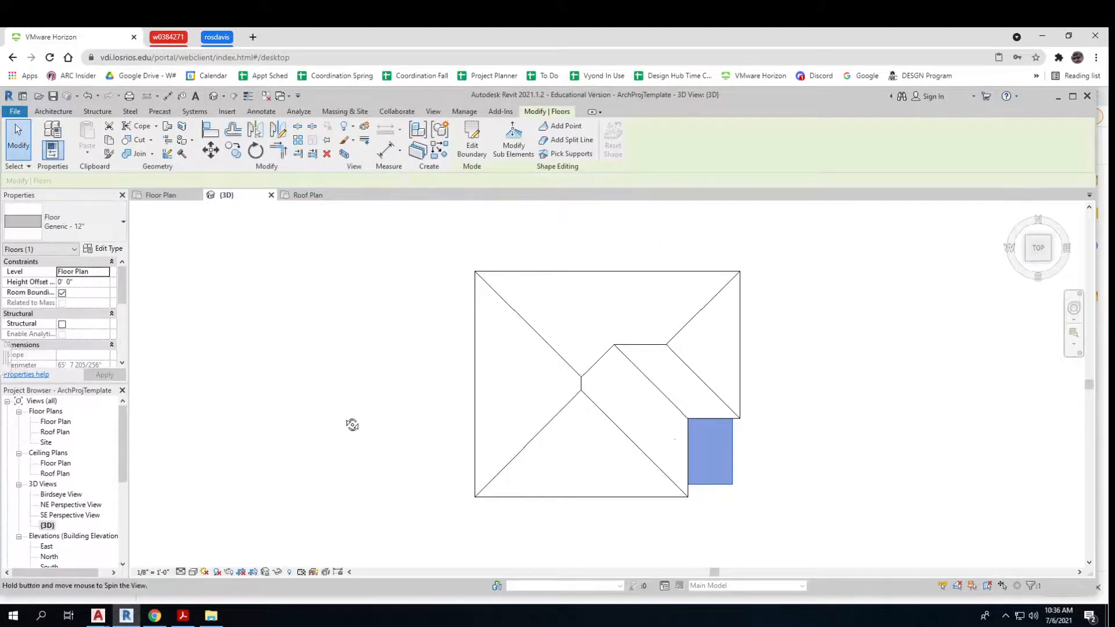
{"action": "middle_click_drag", "start_coordinate": [351, 424], "coordinate": [383, 300], "text": "shift"}
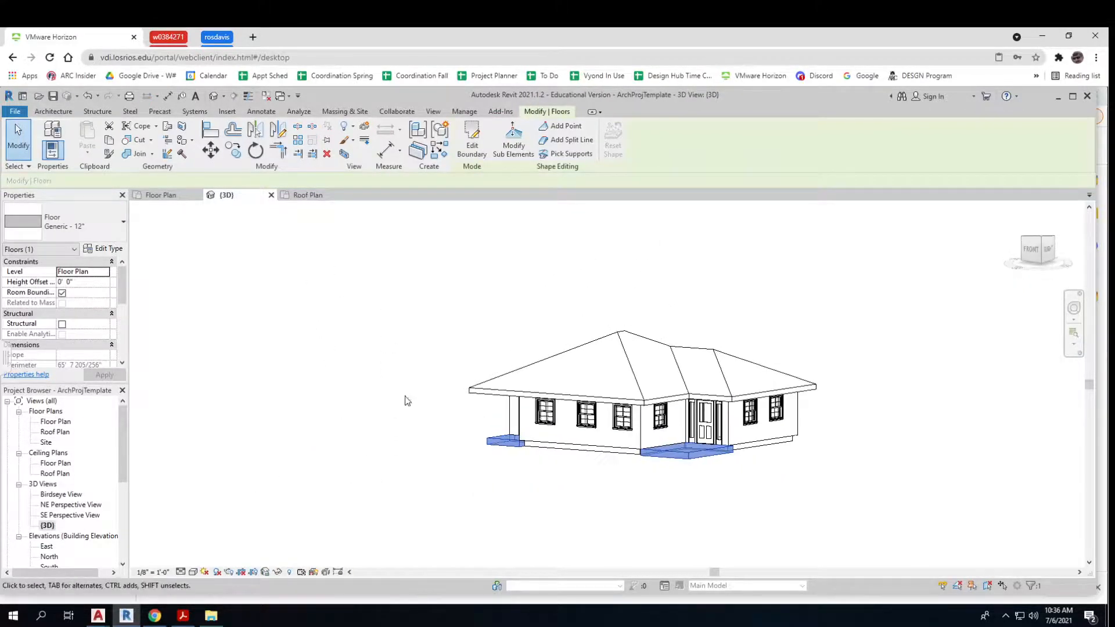
{"action": "middle_click_drag", "start_coordinate": [429, 463], "coordinate": [534, 544], "text": "shift"}
{"action": "middle_click_drag", "start_coordinate": [687, 493], "coordinate": [725, 530], "text": "shift"}
{"action": "scroll", "coordinate": [732, 504], "scroll_direction": "up", "scroll_amount": 3}
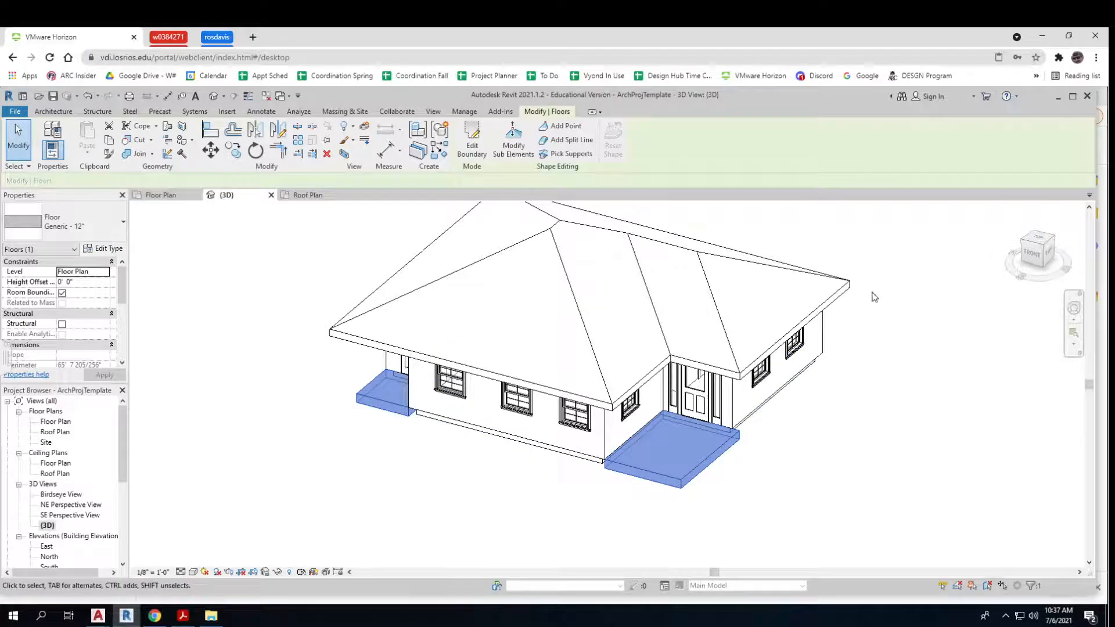
{"action": "left_click", "coordinate": [1040, 241]}
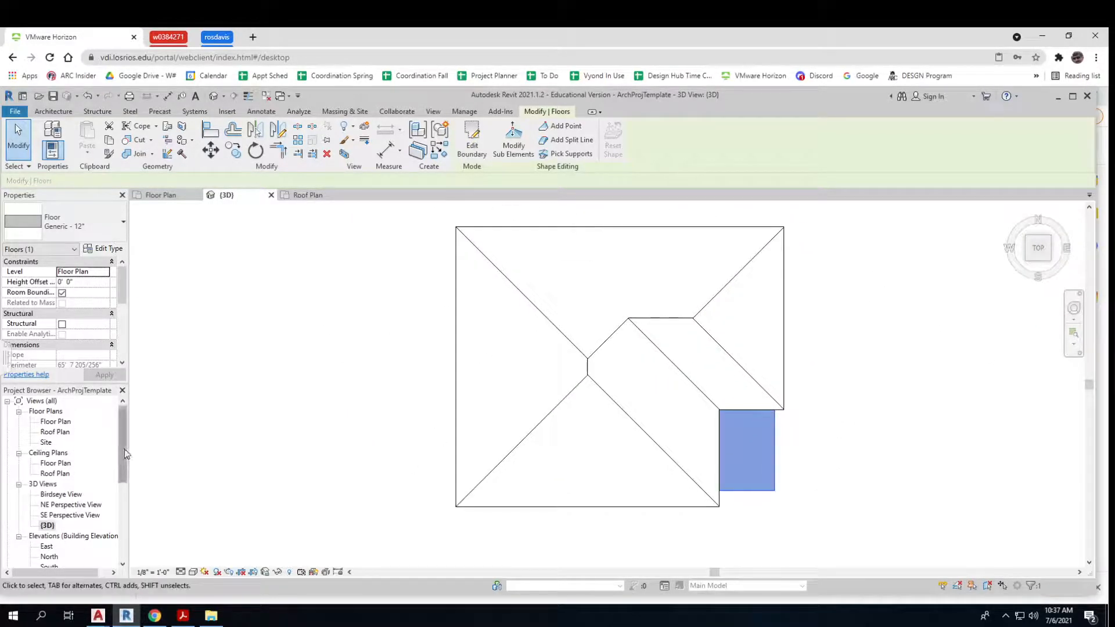
Review the A101 Cover Page and A102 Floor Plan and Schedules sheets, and return to the Floor Plan view.
{"action": "key", "text": "Escape"}
{"action": "left_click_drag", "start_coordinate": [124, 453], "coordinate": [130, 520]}
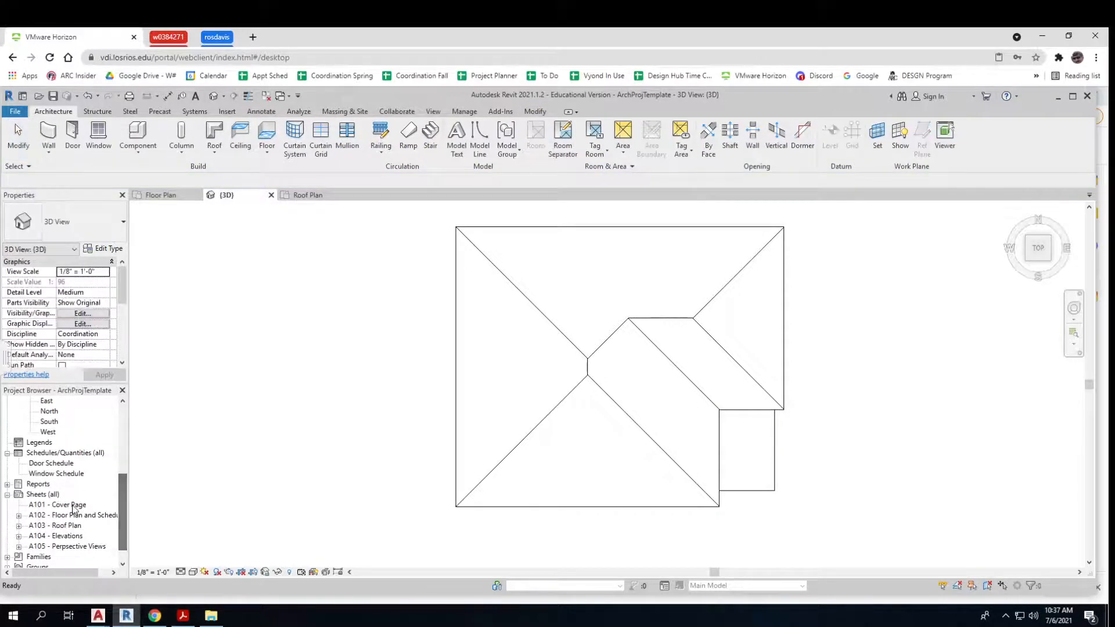
{"action": "double_click", "coordinate": [73, 506]}
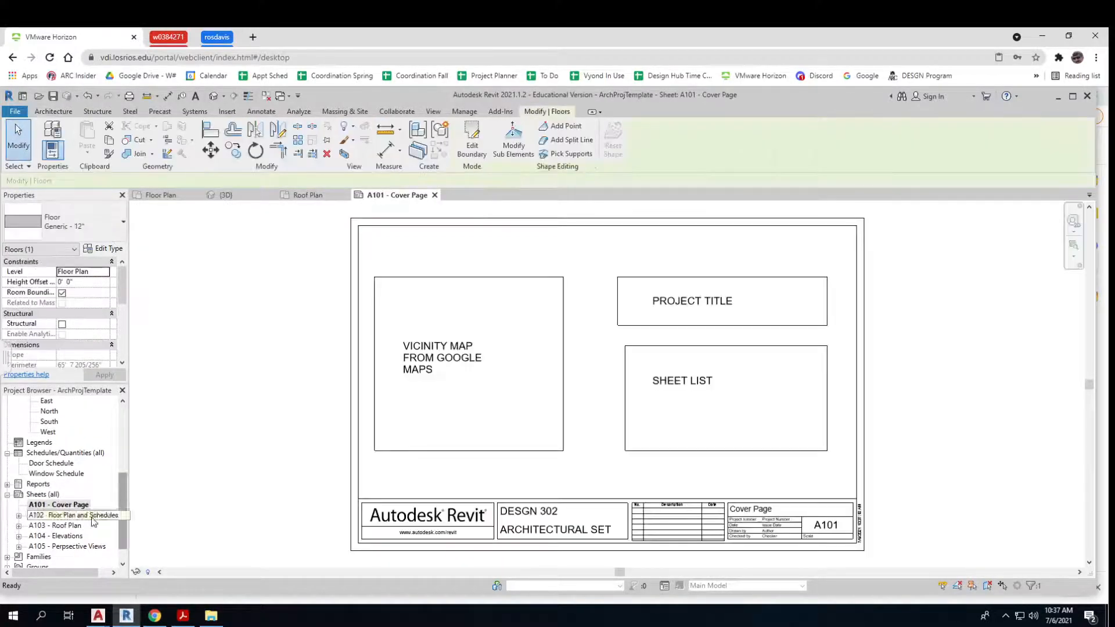
{"action": "double_click", "coordinate": [92, 517]}
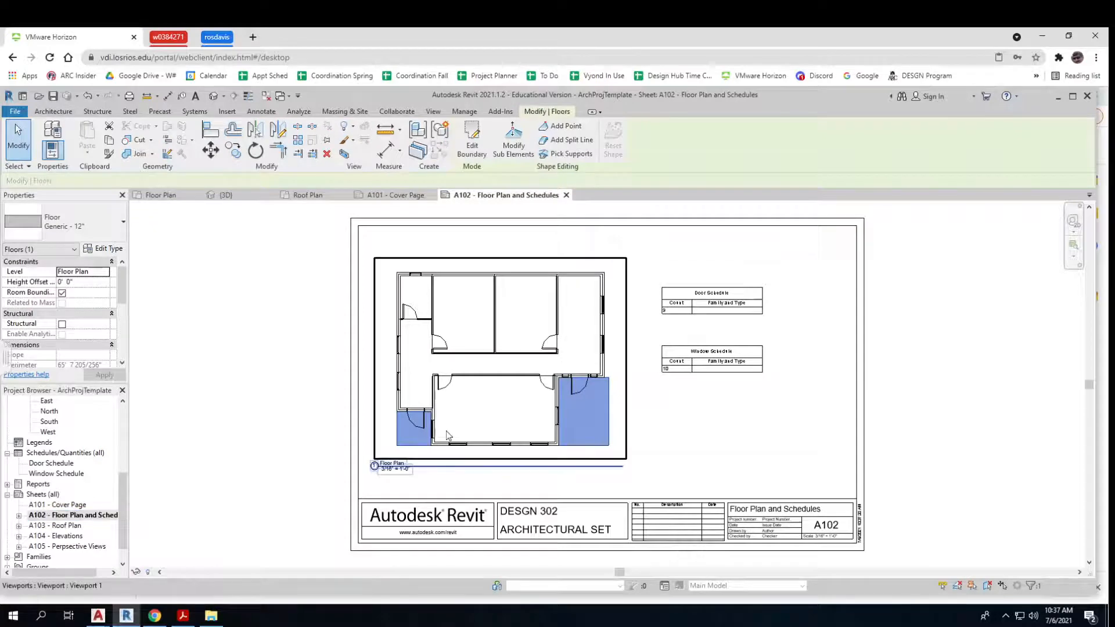
{"action": "left_click", "coordinate": [723, 446]}
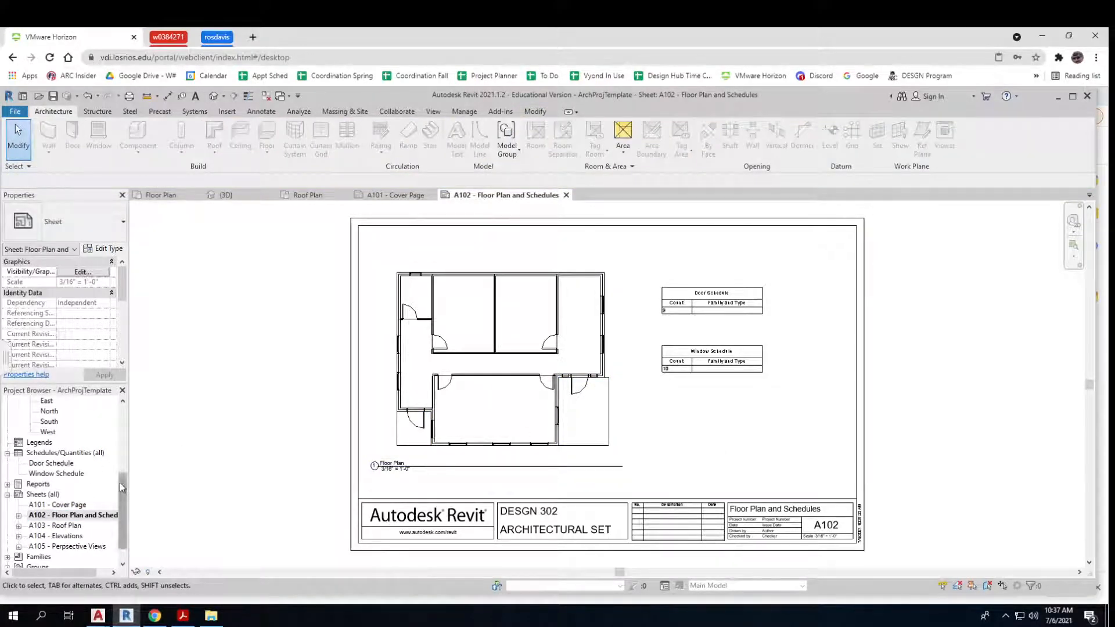
{"action": "left_click_drag", "start_coordinate": [120, 483], "coordinate": [119, 416]}
{"action": "double_click", "coordinate": [55, 422]}
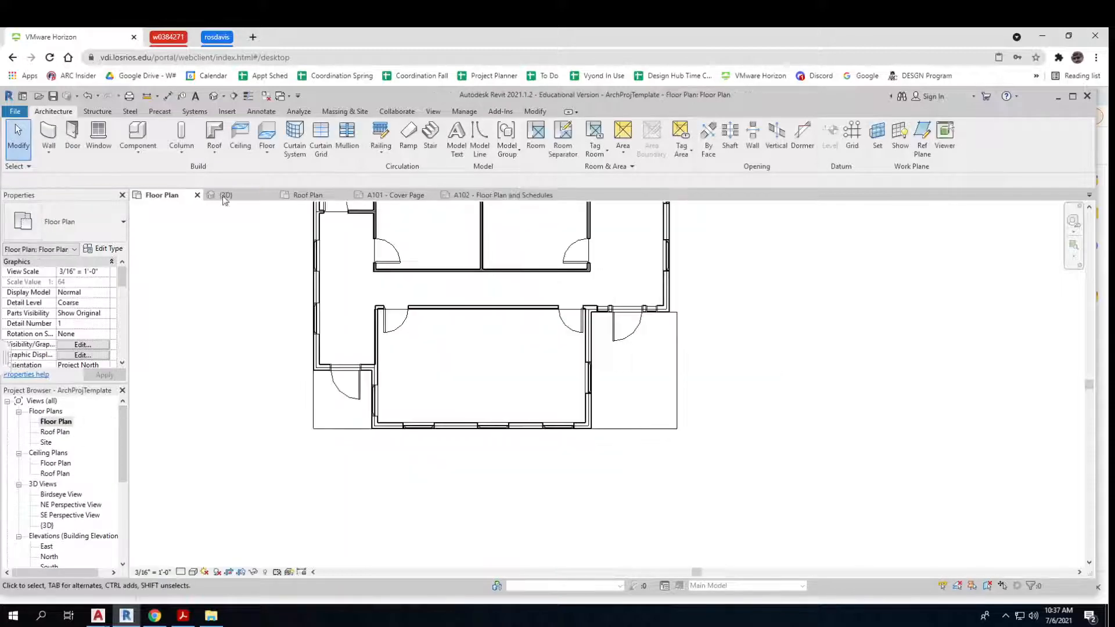
Place an aligned dimension below the west entry slab, from the west exterior wall to the centre of the entry door.
{"action": "left_click", "coordinate": [261, 111]}
{"action": "mouse_move", "coordinate": [256, 262]}
{"action": "middle_mouse_down"}
{"action": "mouse_move", "coordinate": [277, 448]}
{"action": "mouse_move", "coordinate": [253, 376]}
{"action": "middle_mouse_up"}
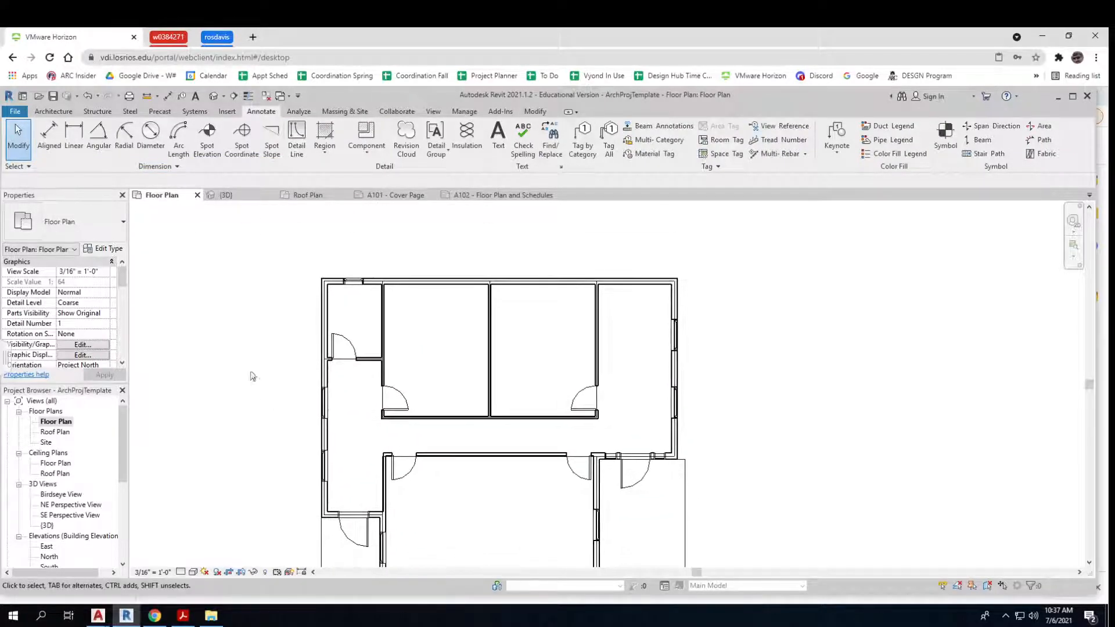
{"action": "left_click", "coordinate": [50, 136]}
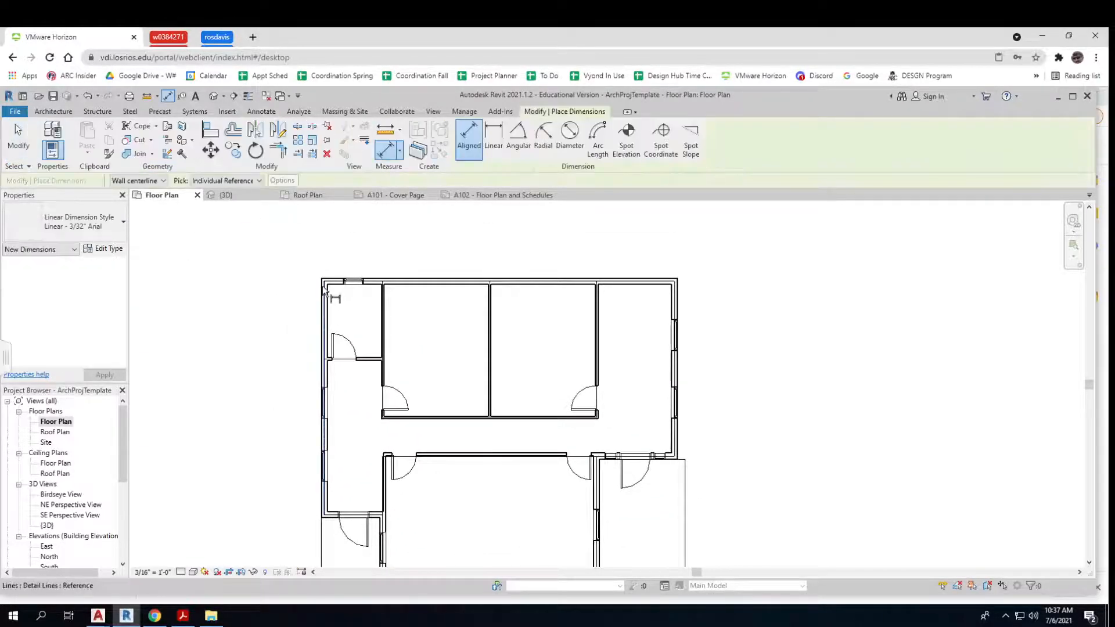
{"action": "scroll", "coordinate": [327, 292], "scroll_direction": "up", "scroll_amount": 2}
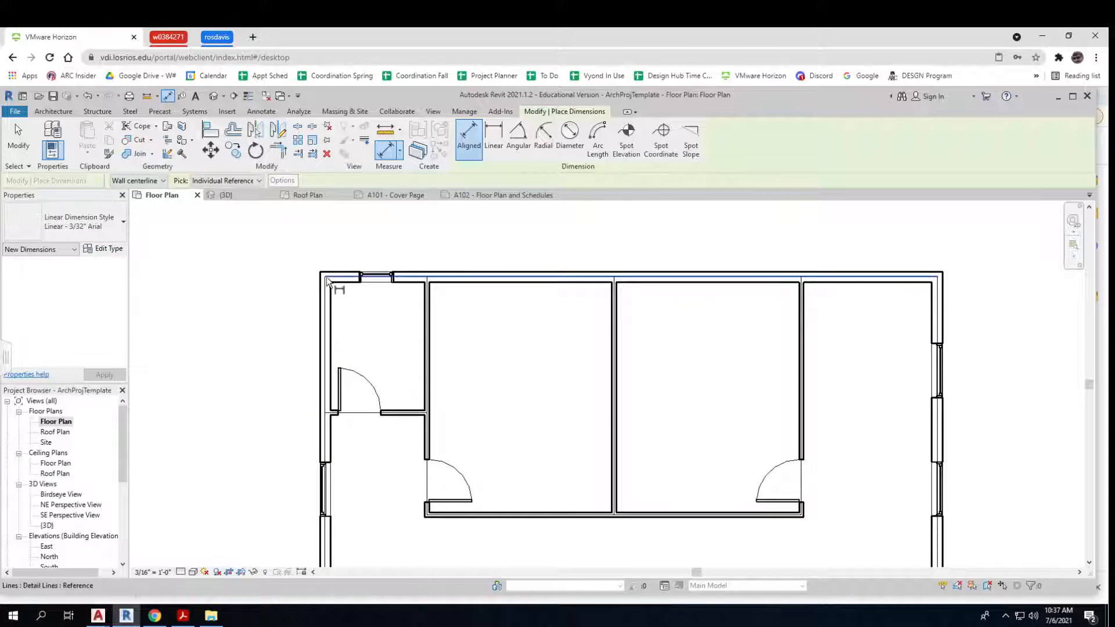
{"action": "scroll", "coordinate": [349, 345], "scroll_direction": "down", "scroll_amount": 3}
{"action": "middle_click_drag", "start_coordinate": [391, 423], "coordinate": [382, 347]}
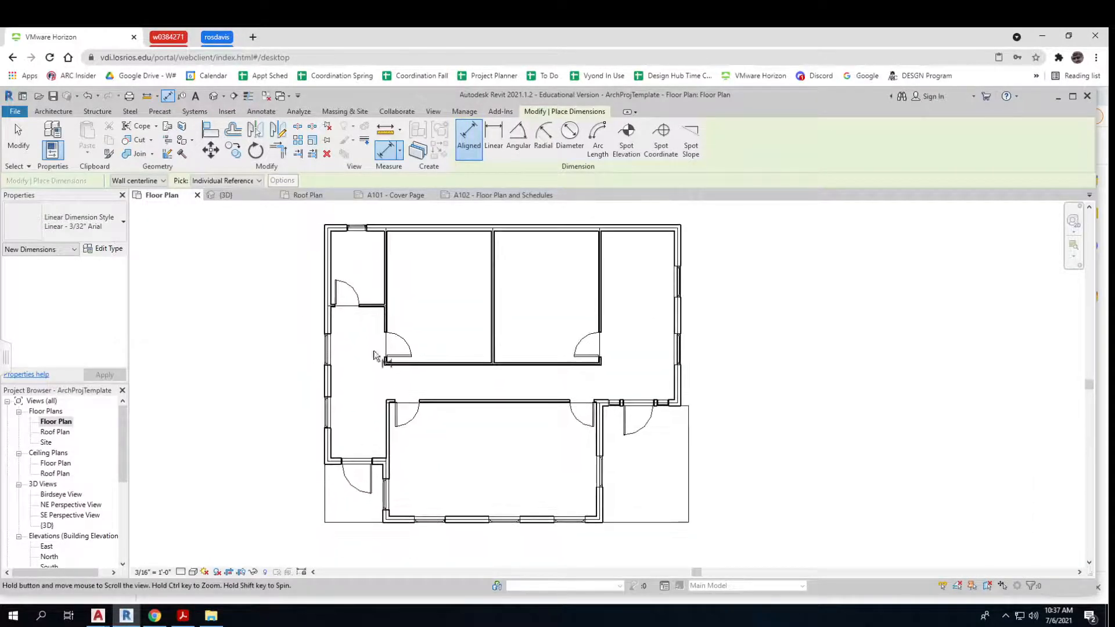
{"action": "left_click", "coordinate": [332, 452]}
{"action": "left_click", "coordinate": [356, 481]}
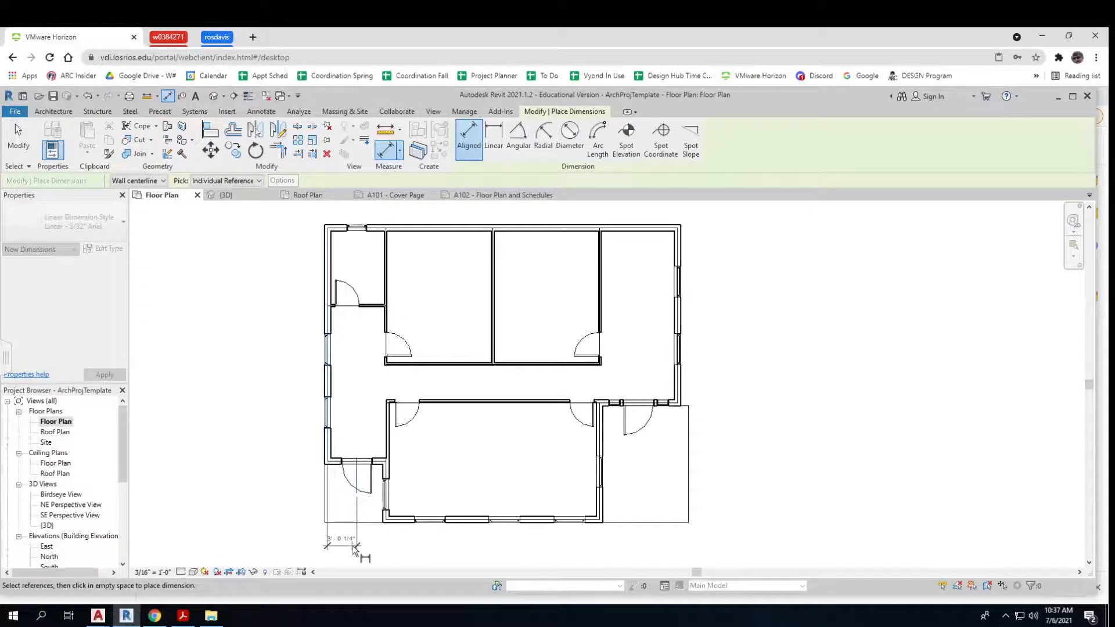
{"action": "middle_click_drag", "start_coordinate": [355, 550], "coordinate": [356, 498]}
{"action": "left_click", "coordinate": [355, 500]}
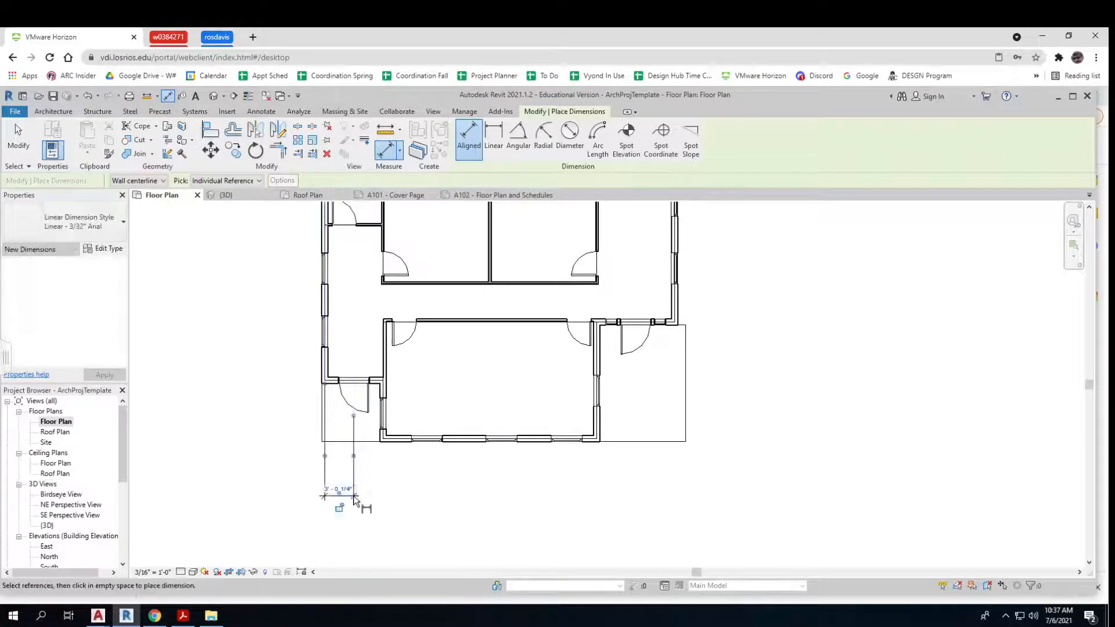
Try shifting the witness lines of the west entry dimension to other references, and delete the dimension.
{"action": "scroll", "coordinate": [327, 386], "scroll_direction": "up", "scroll_amount": 2}
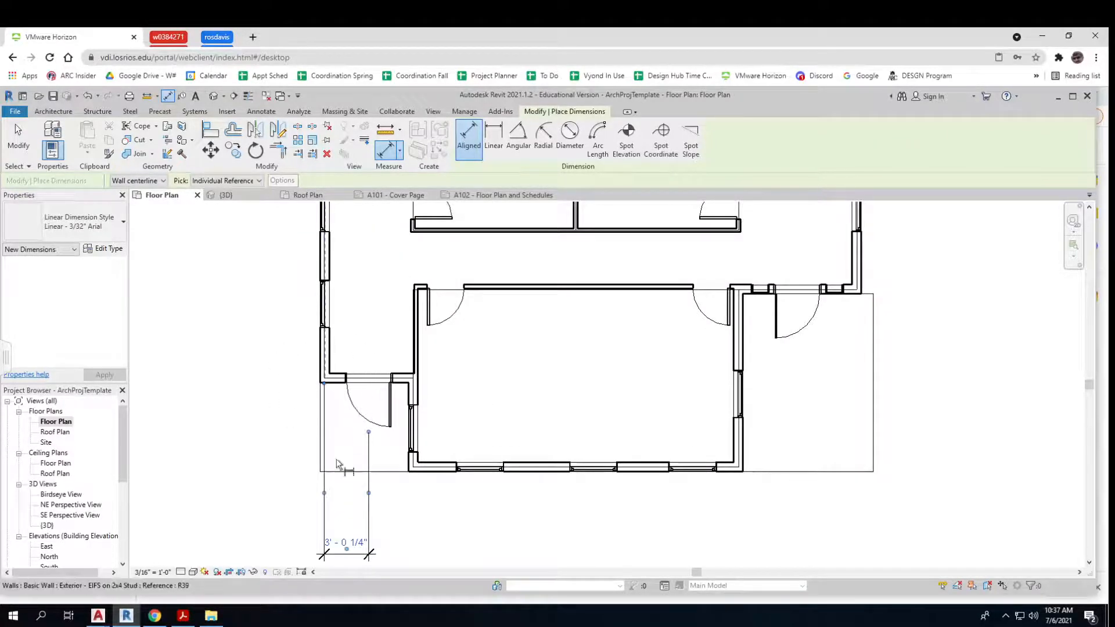
{"action": "key", "text": "Escape"}
{"action": "left_click", "coordinate": [325, 508]}
{"action": "left_click", "coordinate": [325, 476]}
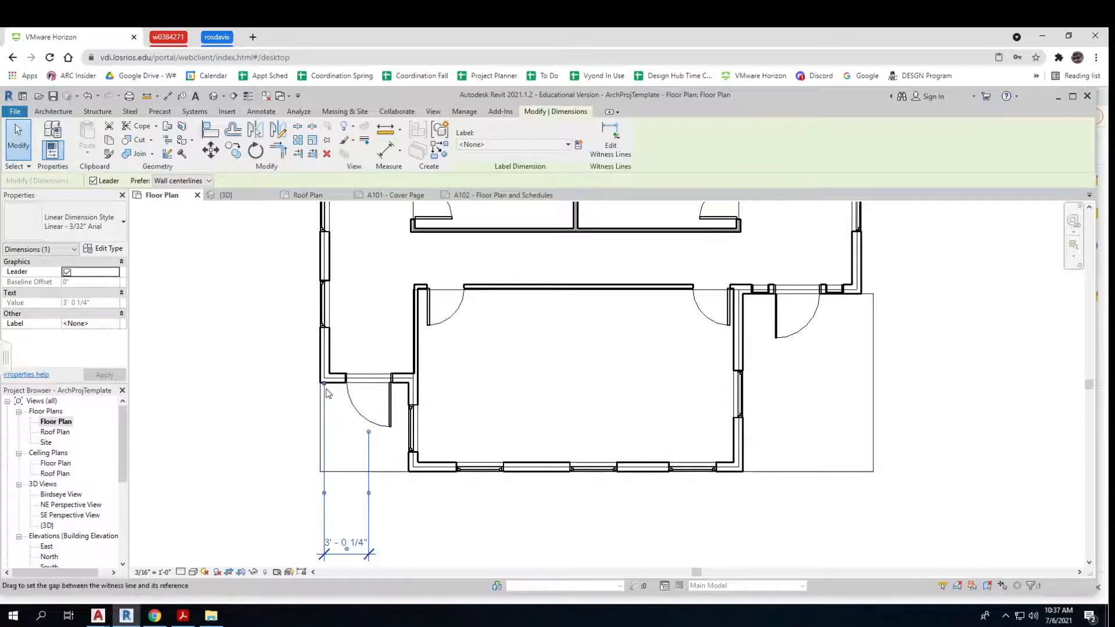
{"action": "left_click_drag", "start_coordinate": [324, 384], "coordinate": [326, 495]}
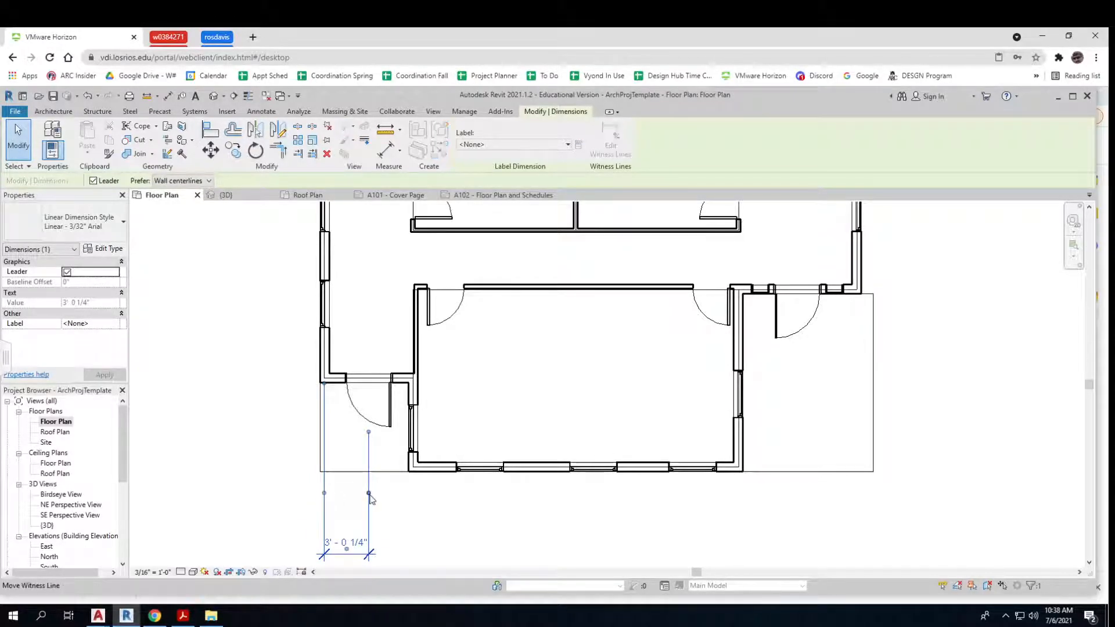
{"action": "left_click_drag", "start_coordinate": [371, 497], "coordinate": [347, 499]}
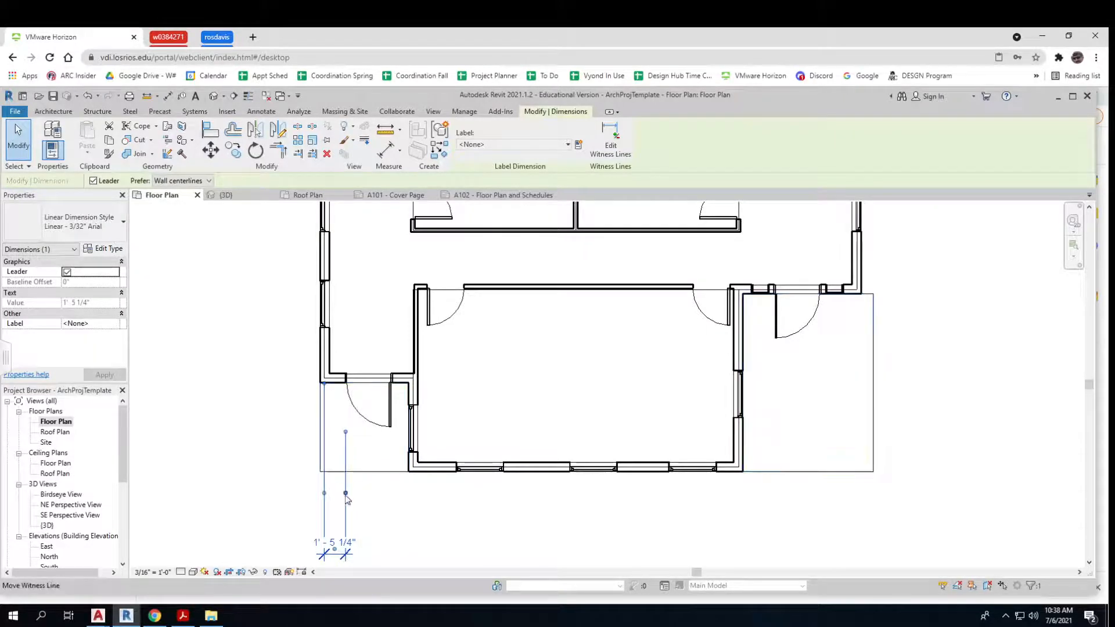
{"action": "left_click", "coordinate": [345, 493]}
{"action": "left_click", "coordinate": [335, 477]}
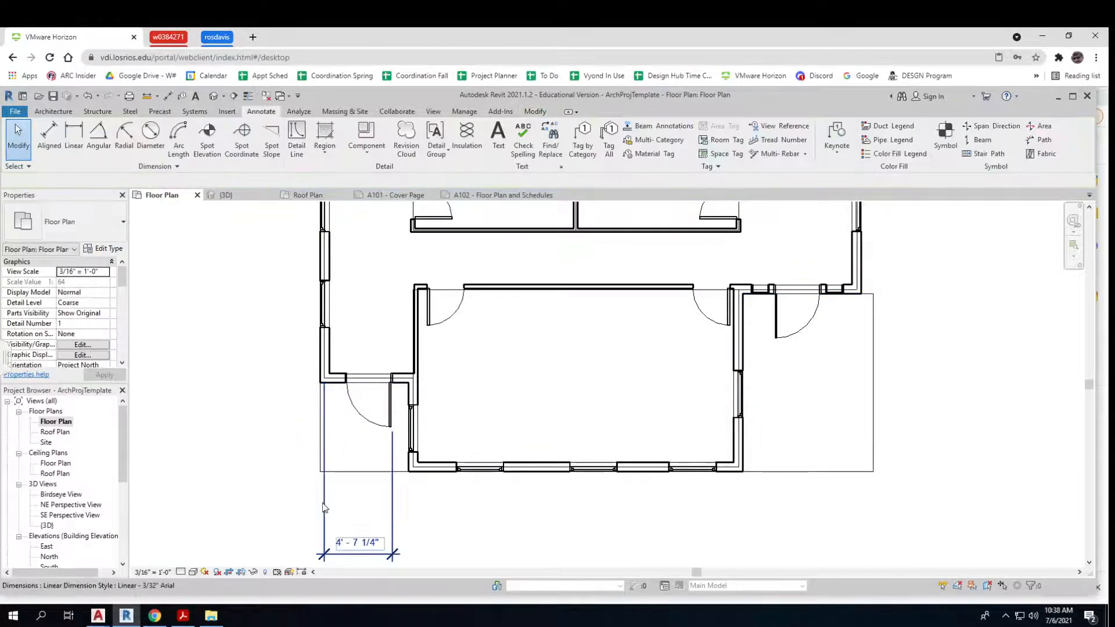
{"action": "left_click", "coordinate": [323, 501]}
{"action": "key", "text": "Delete"}
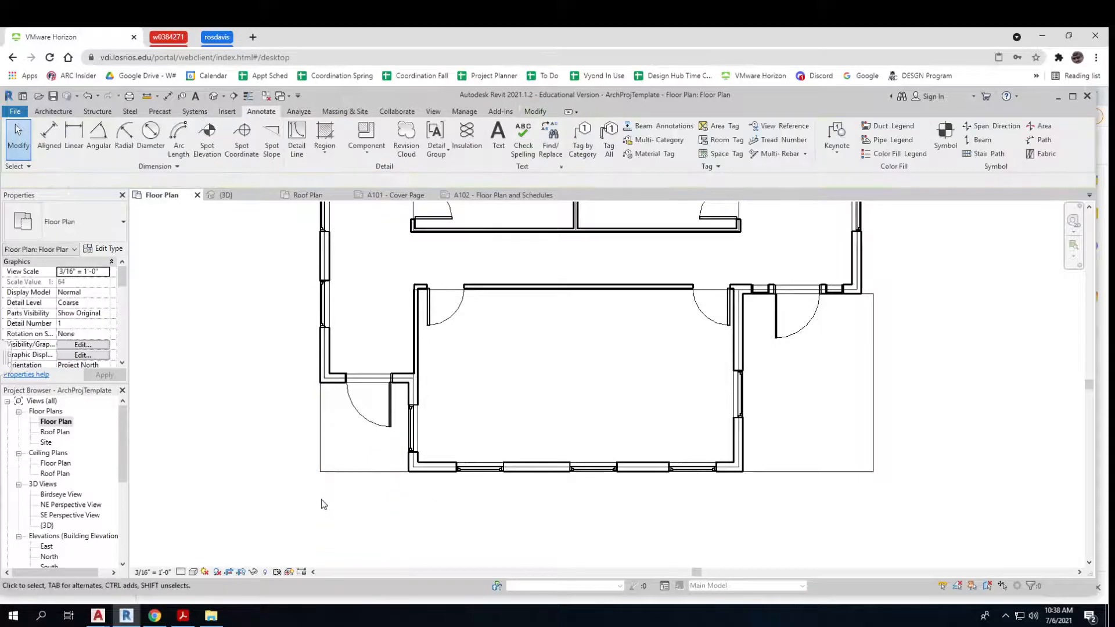
Dimension the west exterior wall to the west entry door's centre below the slab, moving the wall witness line to the outer face.
{"action": "left_click", "coordinate": [49, 136]}
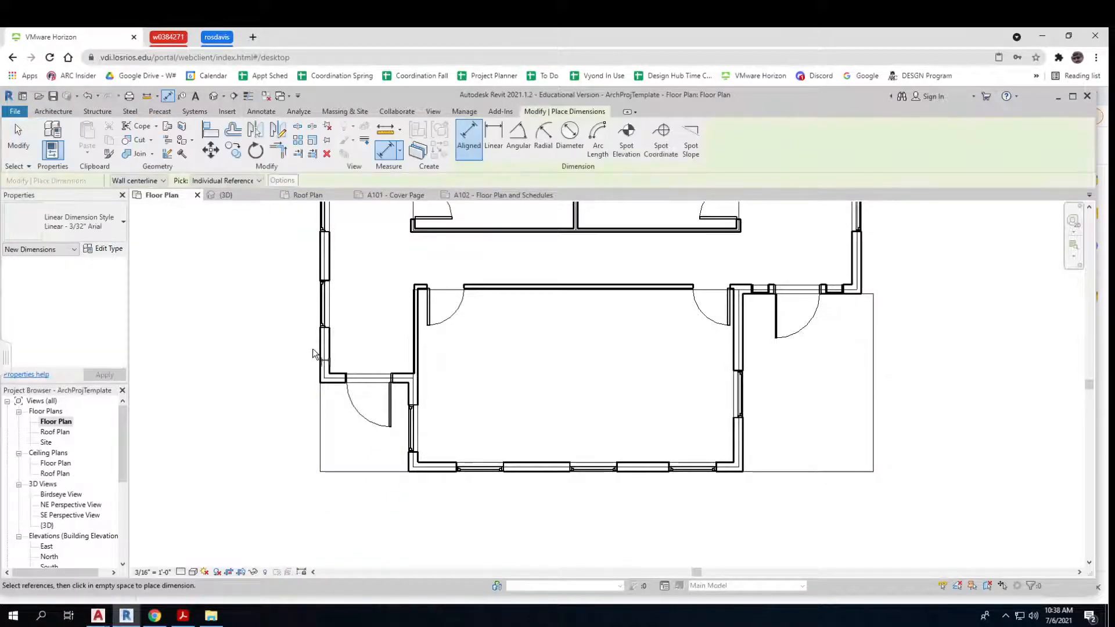
{"action": "left_click", "coordinate": [318, 271]}
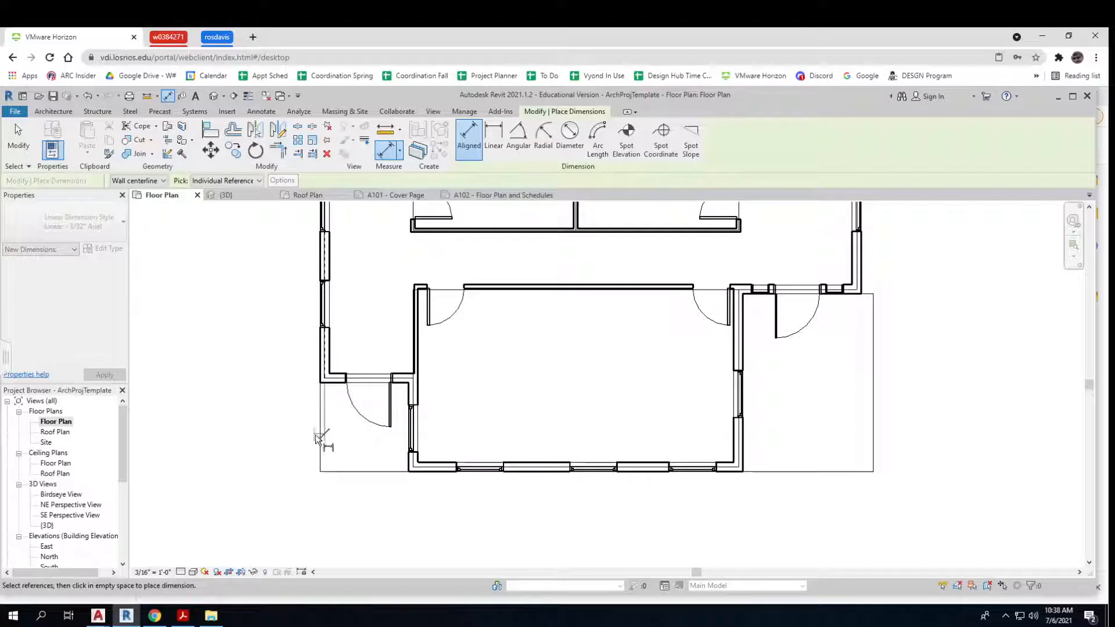
{"action": "left_click", "coordinate": [368, 381]}
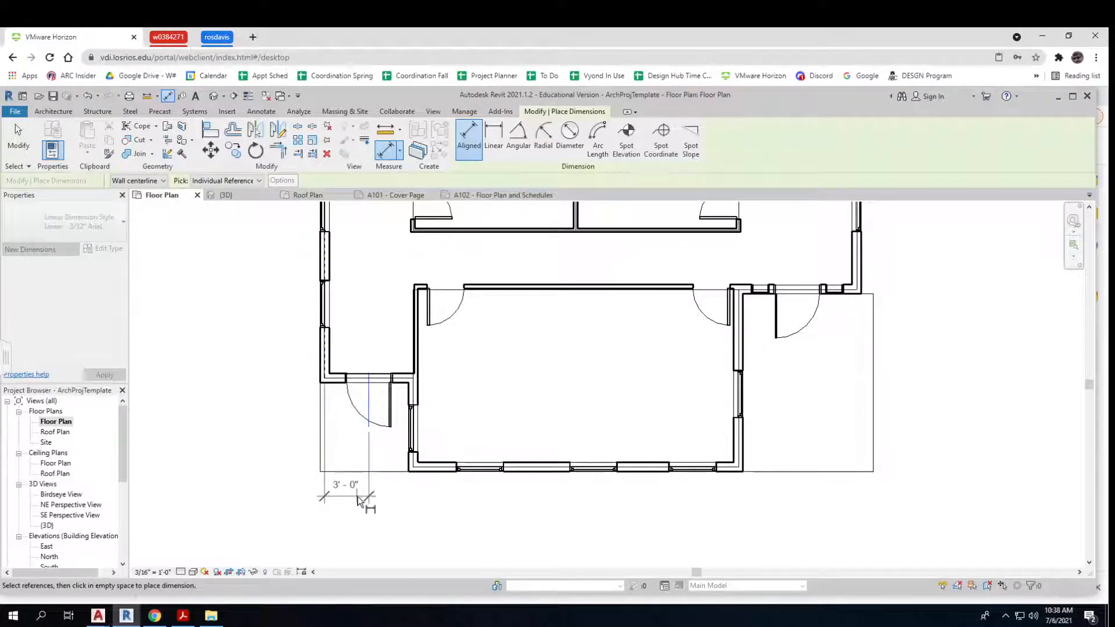
{"action": "left_click", "coordinate": [323, 508]}
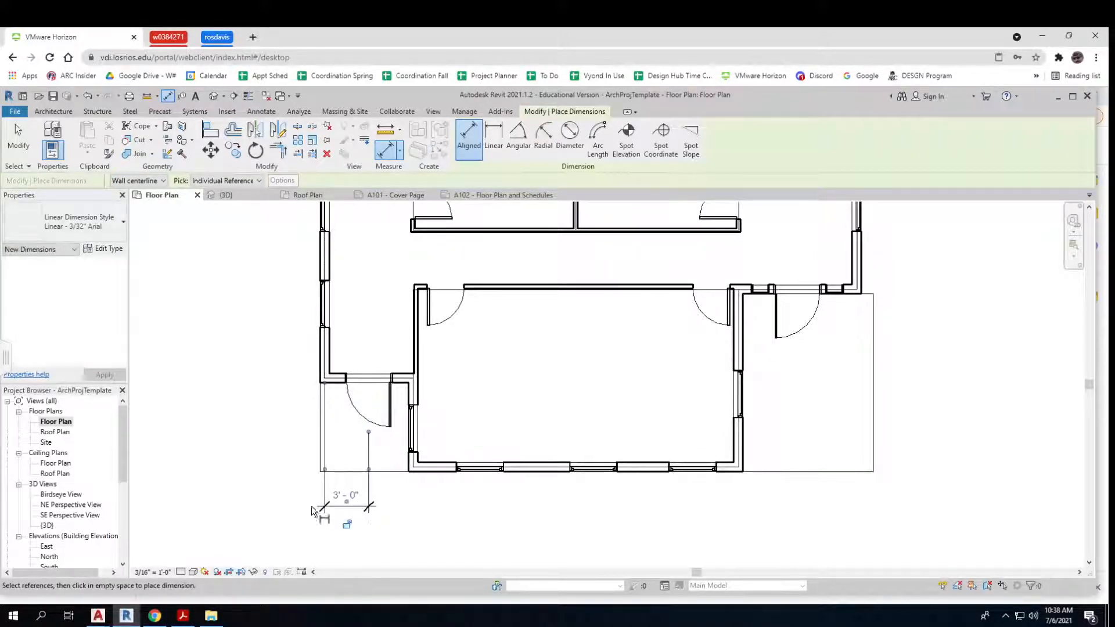
{"action": "left_click", "coordinate": [324, 470]}
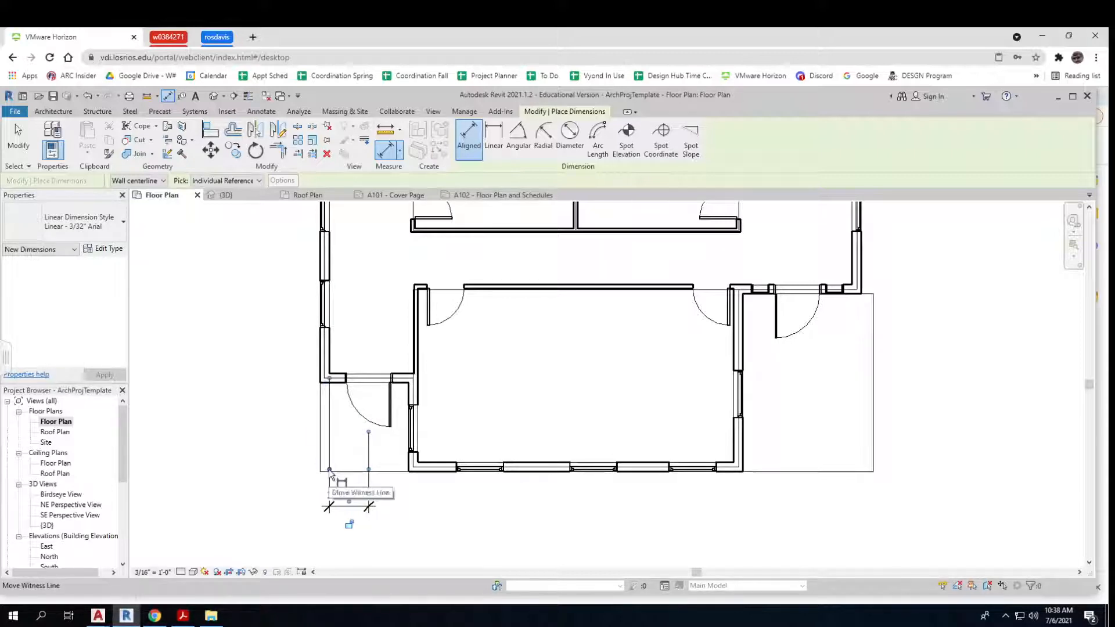
{"action": "left_click", "coordinate": [329, 470]}
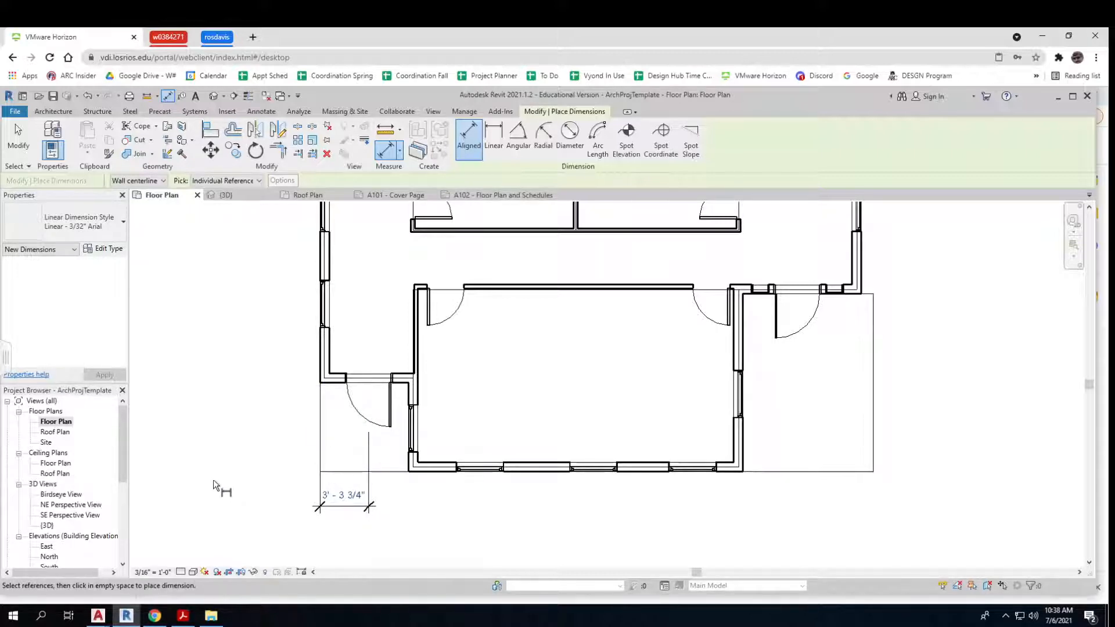
Add an aligned dimension from the west entry door's centre to the adjoining exterior wall's outer face, in line with the first dimension.
{"action": "scroll", "coordinate": [219, 488], "scroll_direction": "down", "scroll_amount": 2}
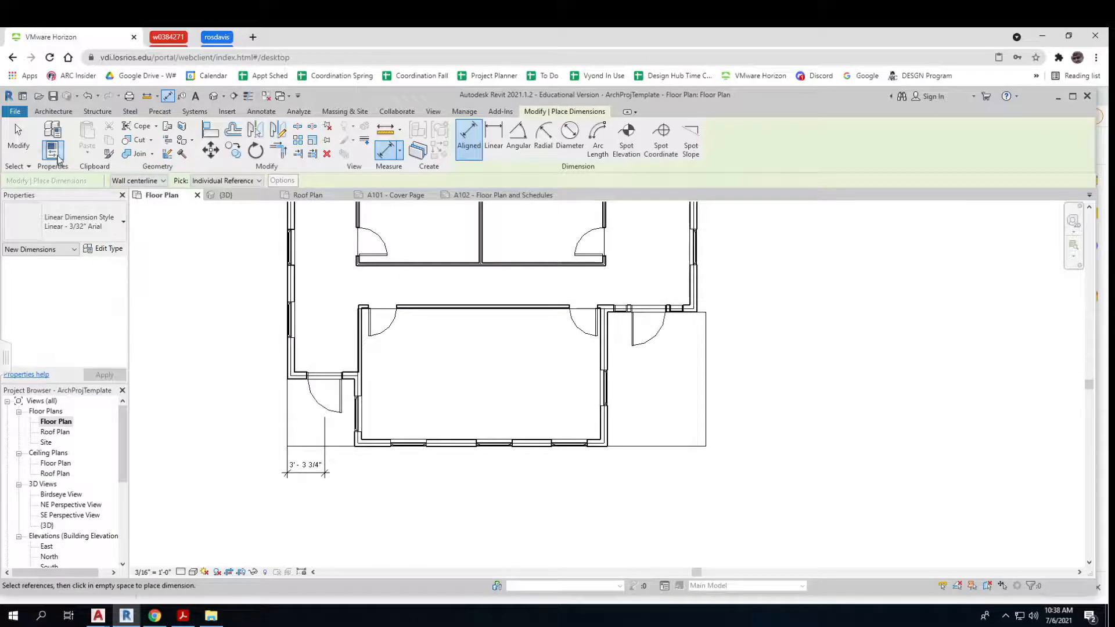
{"action": "left_click", "coordinate": [266, 112]}
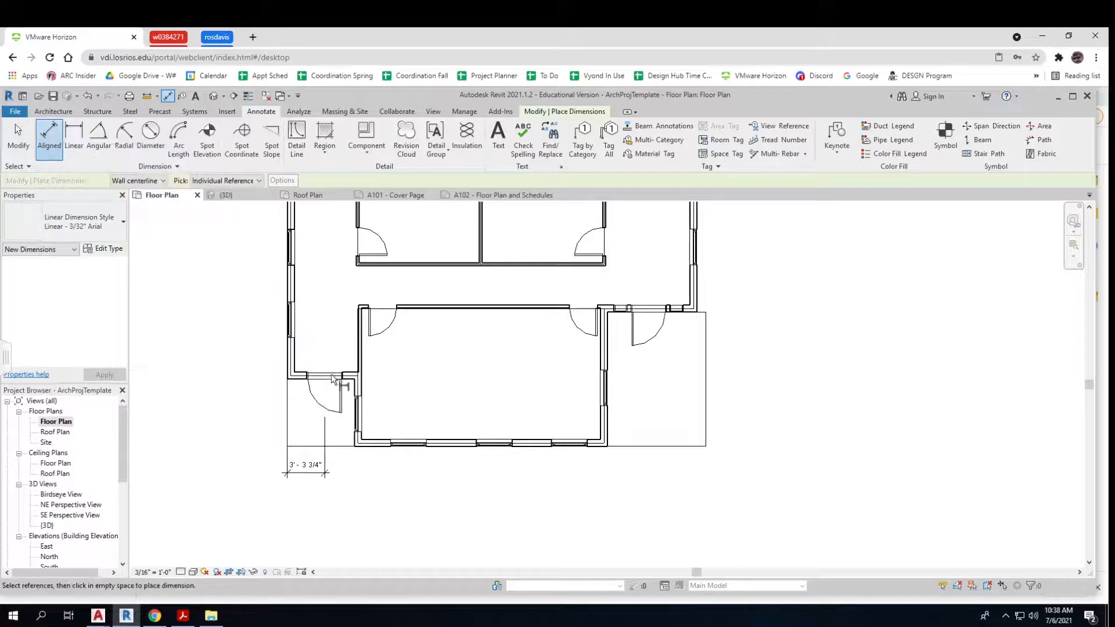
{"action": "left_click", "coordinate": [325, 401]}
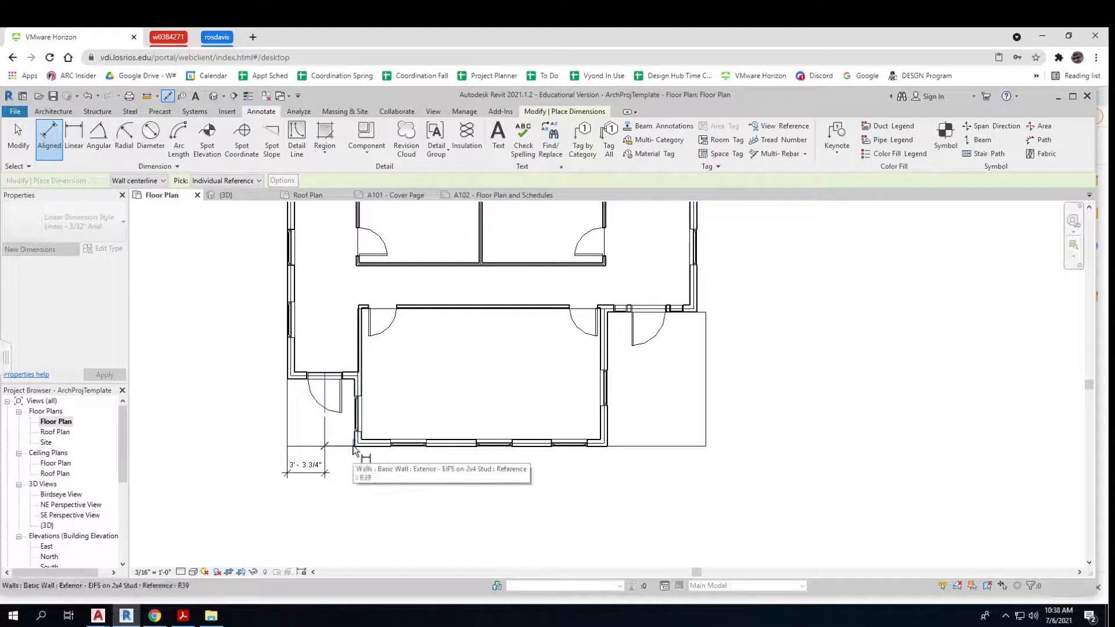
{"action": "left_click", "coordinate": [354, 449]}
{"action": "left_click", "coordinate": [348, 472]}
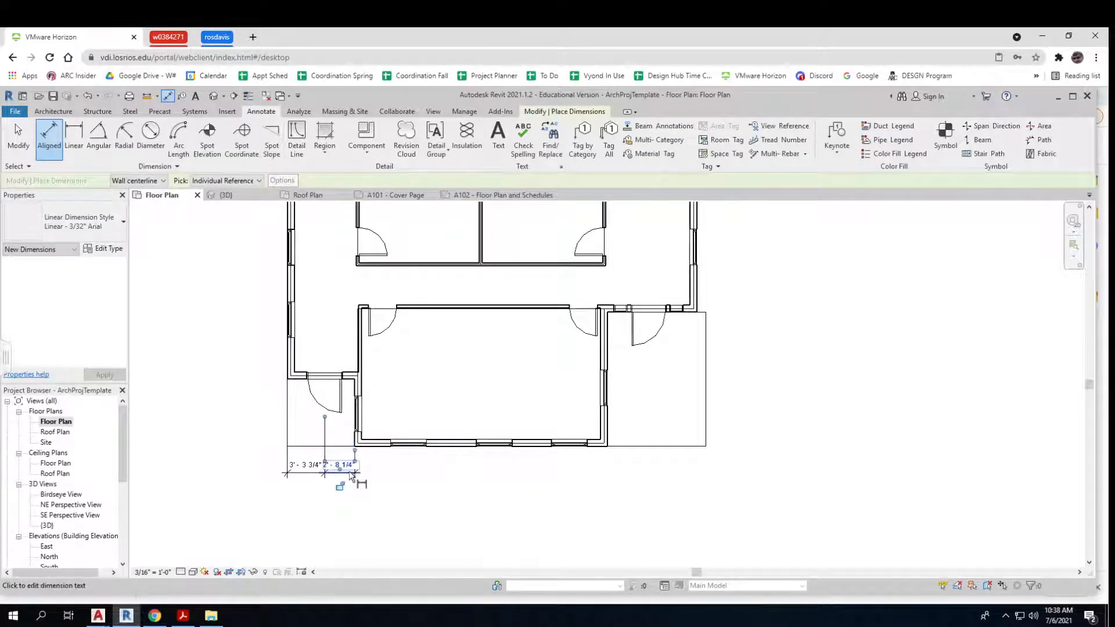
{"action": "scroll", "coordinate": [345, 487], "scroll_direction": "up", "scroll_amount": 2}
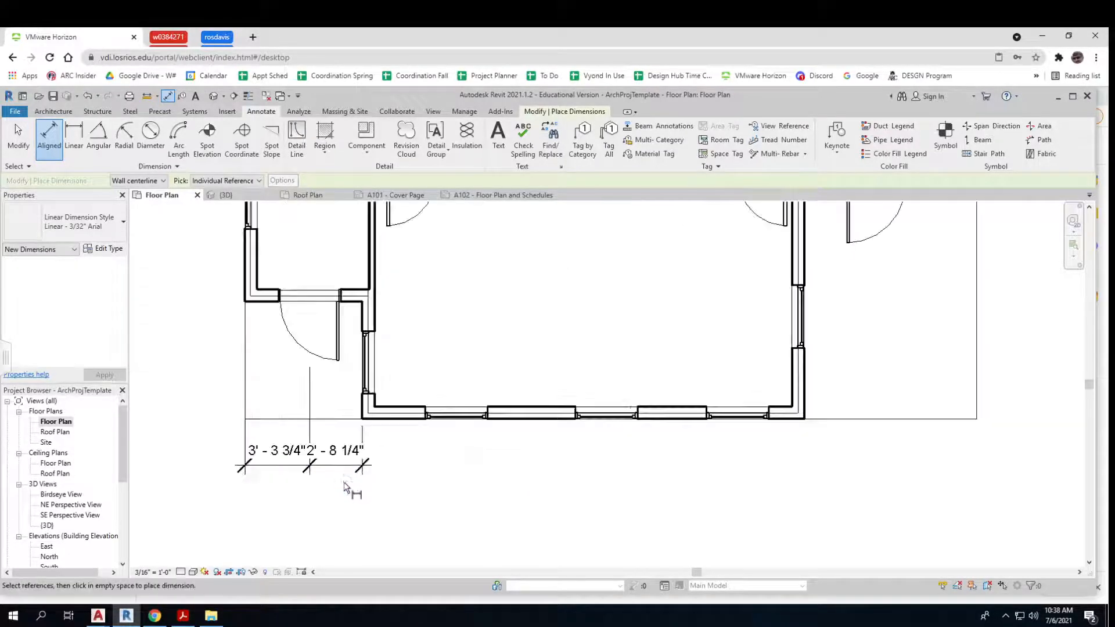
Move the text of the door-to-adjoining-wall dimension below its dimension line, clear of the neighbouring text.
{"action": "key", "text": "Escape"}
{"action": "left_click", "coordinate": [340, 459]}
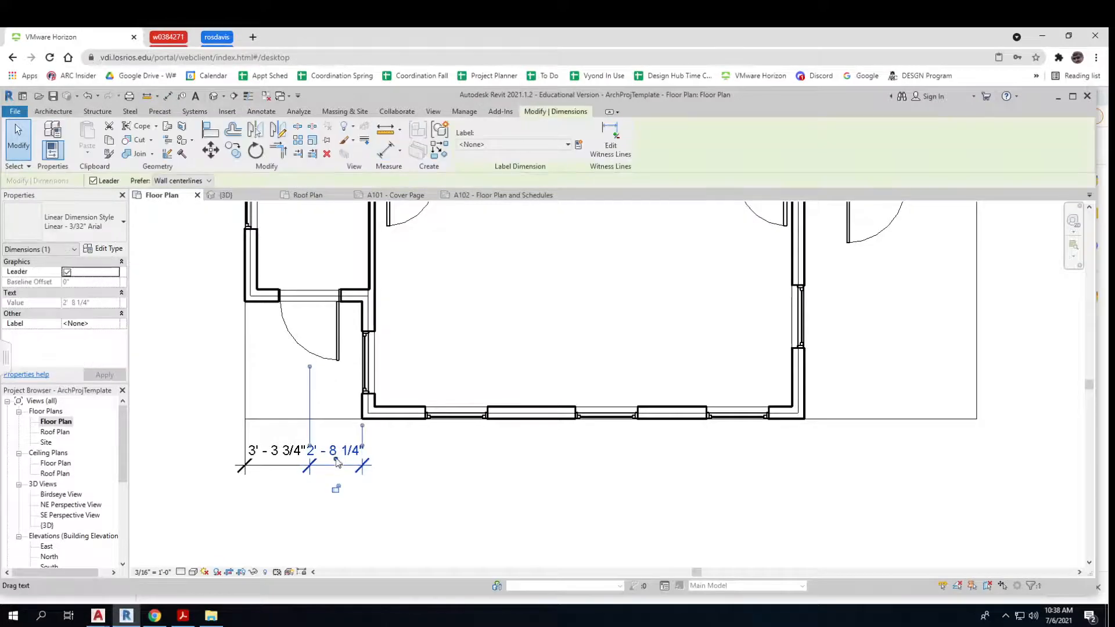
{"action": "left_click_drag", "start_coordinate": [340, 462], "coordinate": [341, 504]}
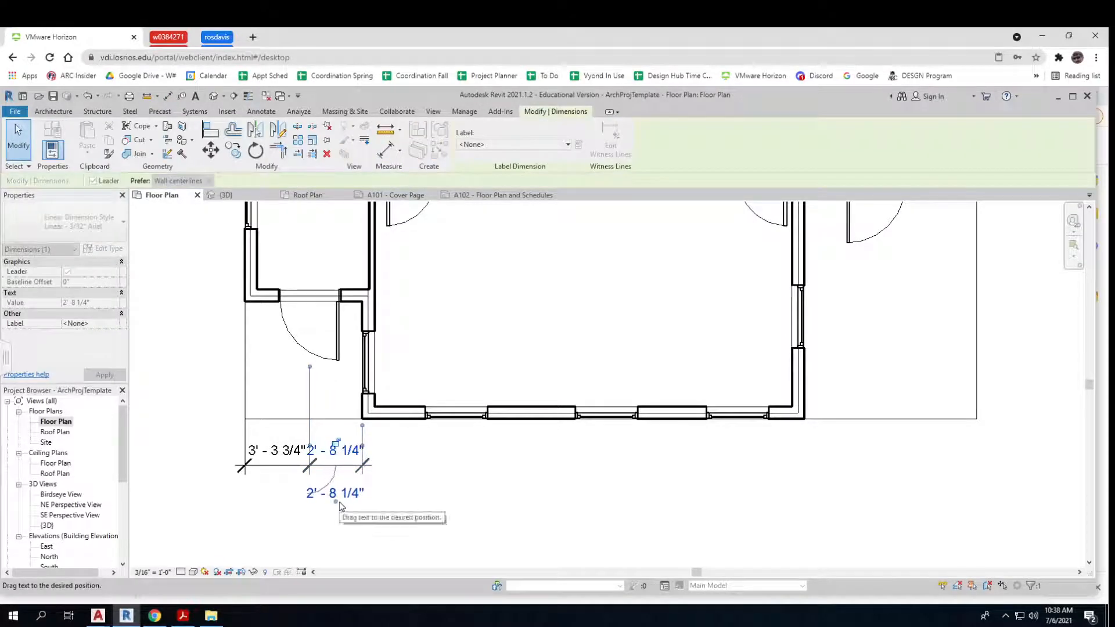
{"action": "left_click", "coordinate": [421, 482]}
{"action": "scroll", "coordinate": [436, 469], "scroll_direction": "down", "scroll_amount": 1}
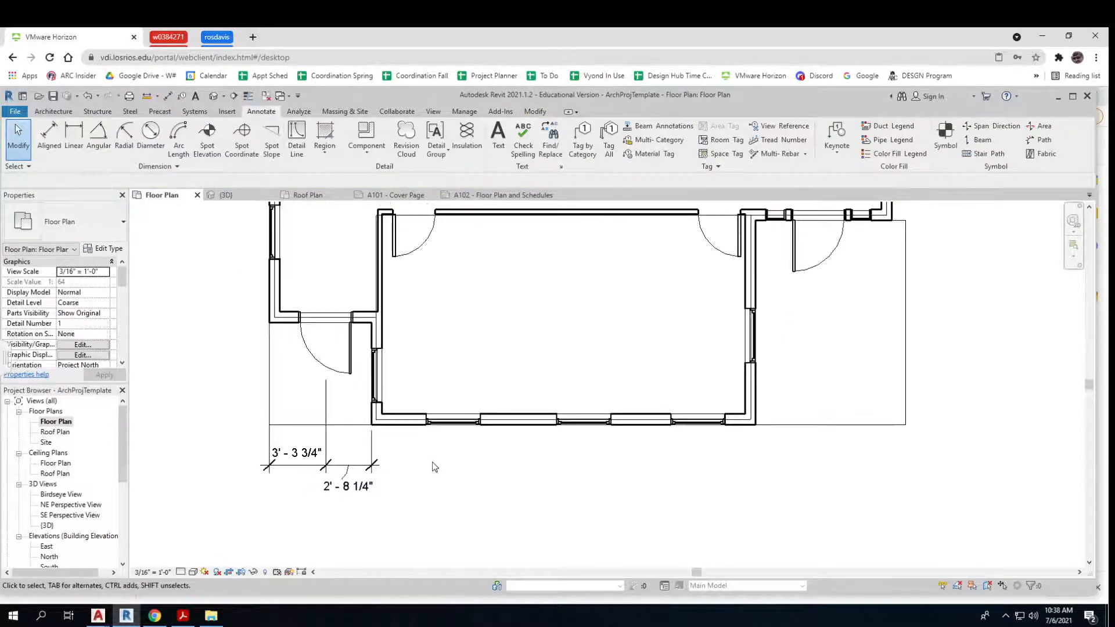
{"action": "scroll", "coordinate": [421, 456], "scroll_direction": "down", "scroll_amount": 1}
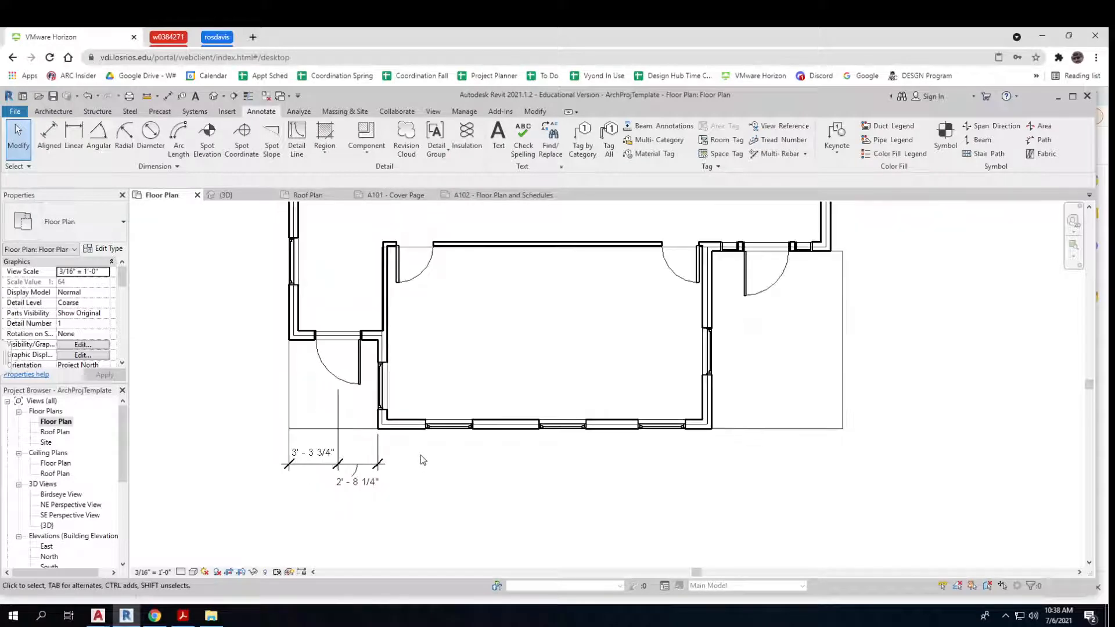
{"action": "scroll", "coordinate": [421, 454], "scroll_direction": "down", "scroll_amount": 2}
{"action": "middle_click_drag", "start_coordinate": [425, 452], "coordinate": [414, 497]}
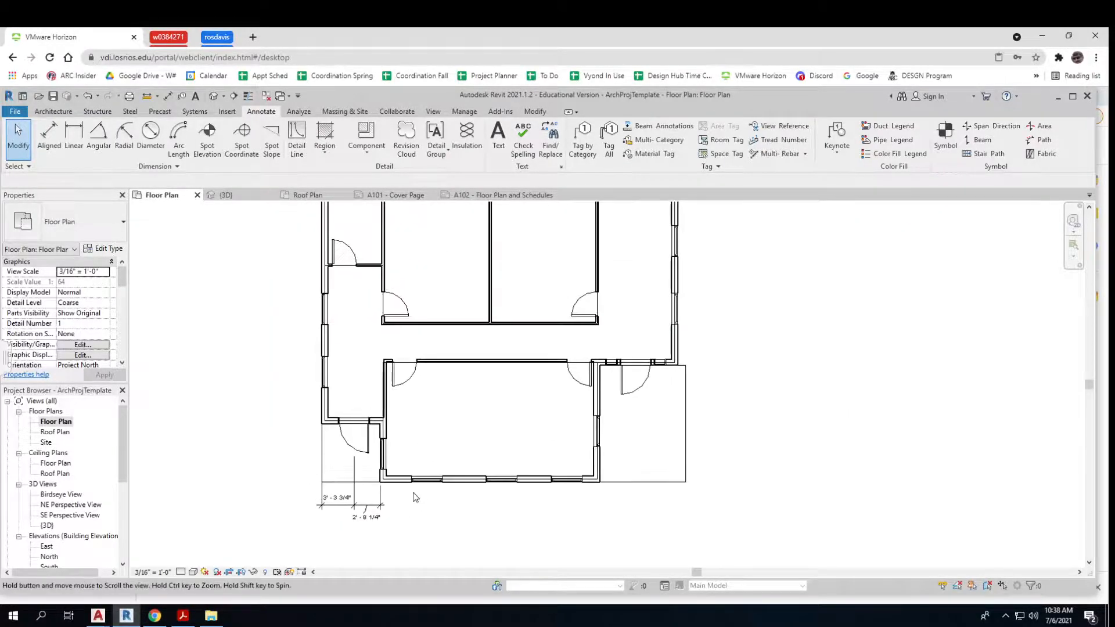
{"action": "scroll", "coordinate": [459, 413], "scroll_direction": "down", "scroll_amount": 1}
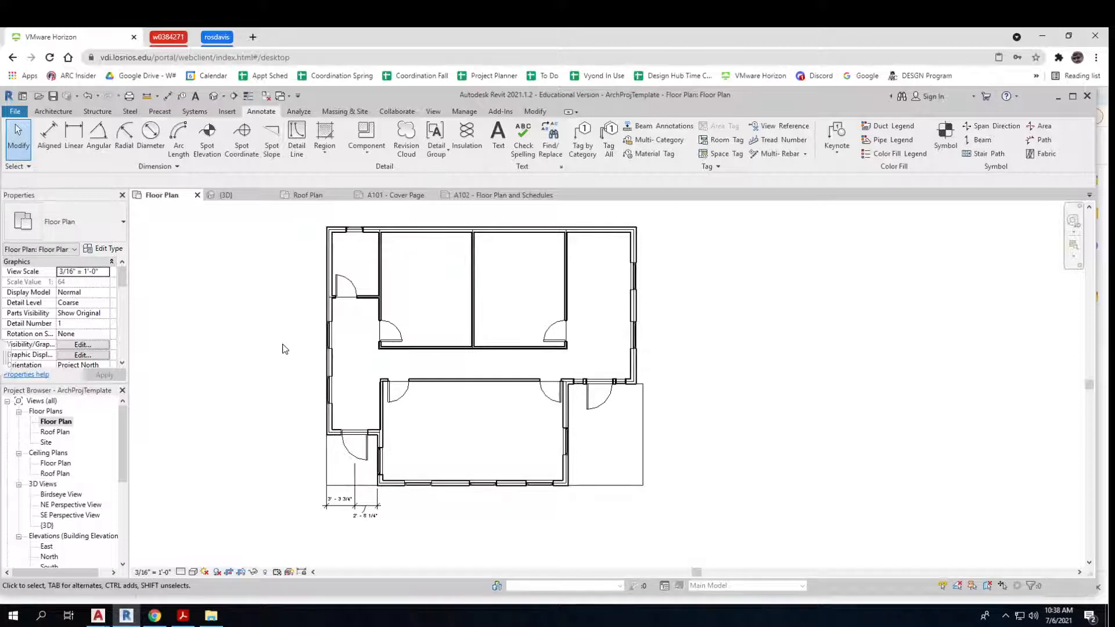
{"action": "middle_click_drag", "start_coordinate": [284, 349], "coordinate": [299, 364]}
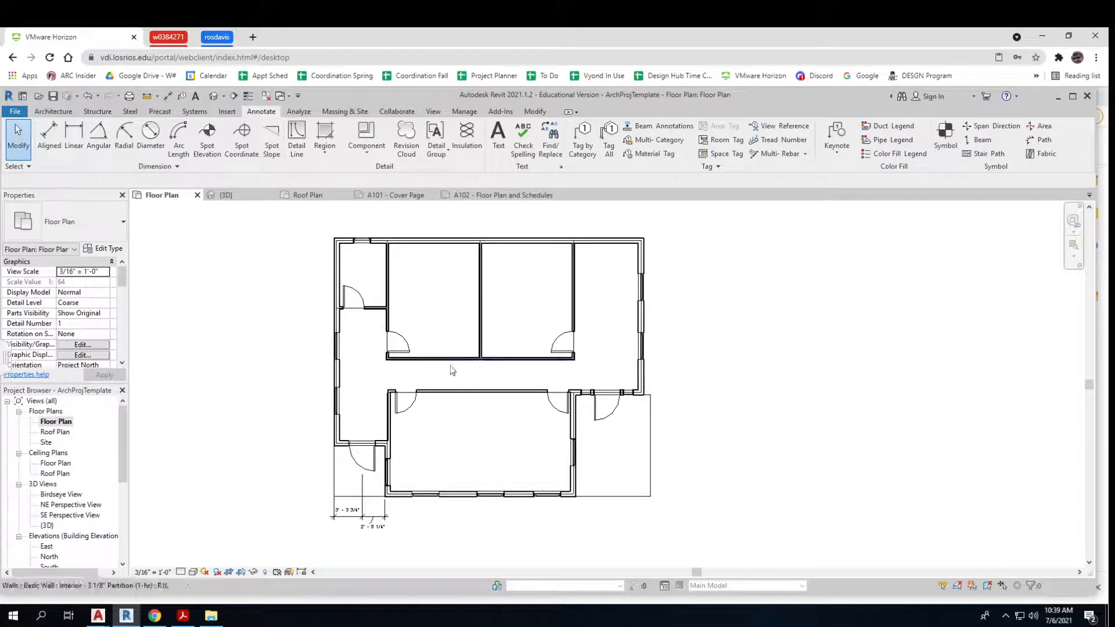
Create a perspective camera view with the eye outside the building's southeast corner, aimed northwest into the northern rooms.
{"action": "scroll", "coordinate": [279, 429], "scroll_direction": "down", "scroll_amount": 3}
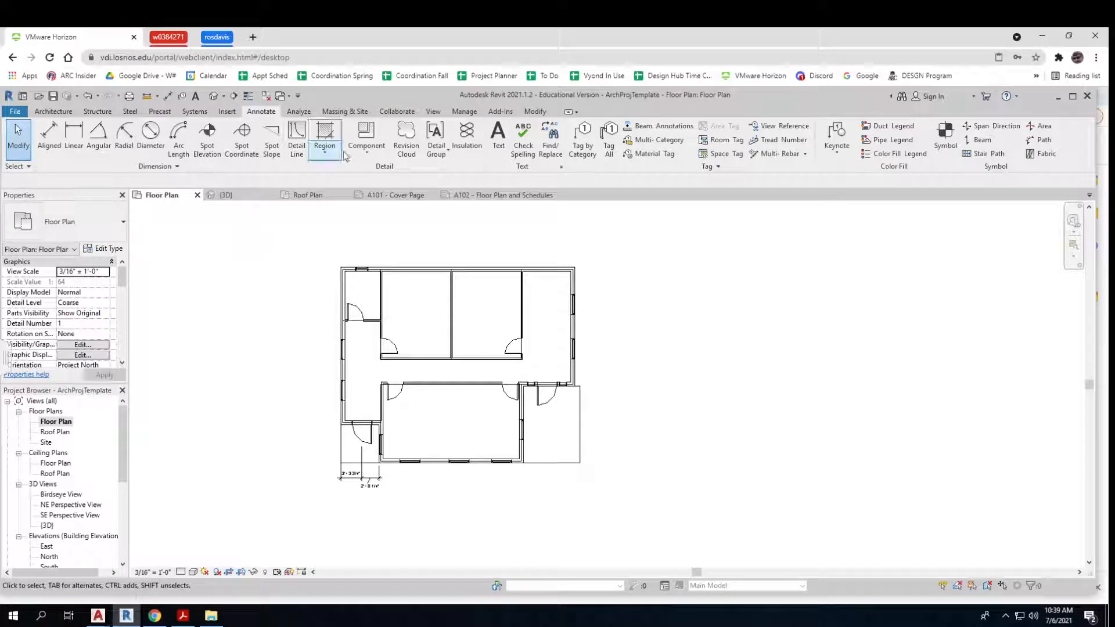
{"action": "left_click", "coordinate": [433, 112]}
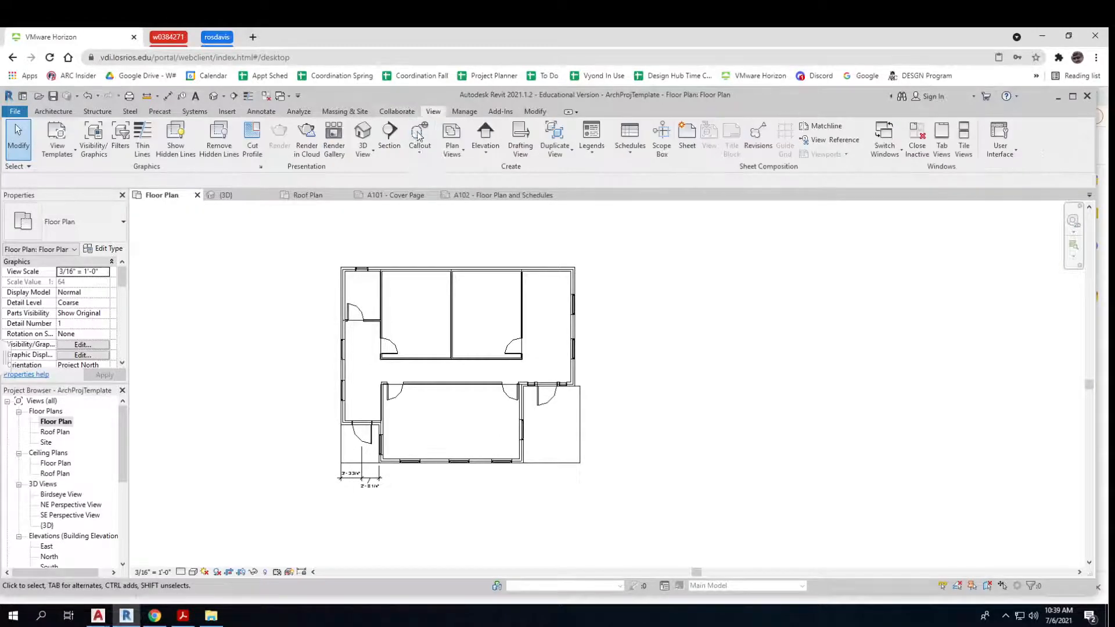
{"action": "left_click", "coordinate": [363, 152]}
{"action": "left_click", "coordinate": [367, 196]}
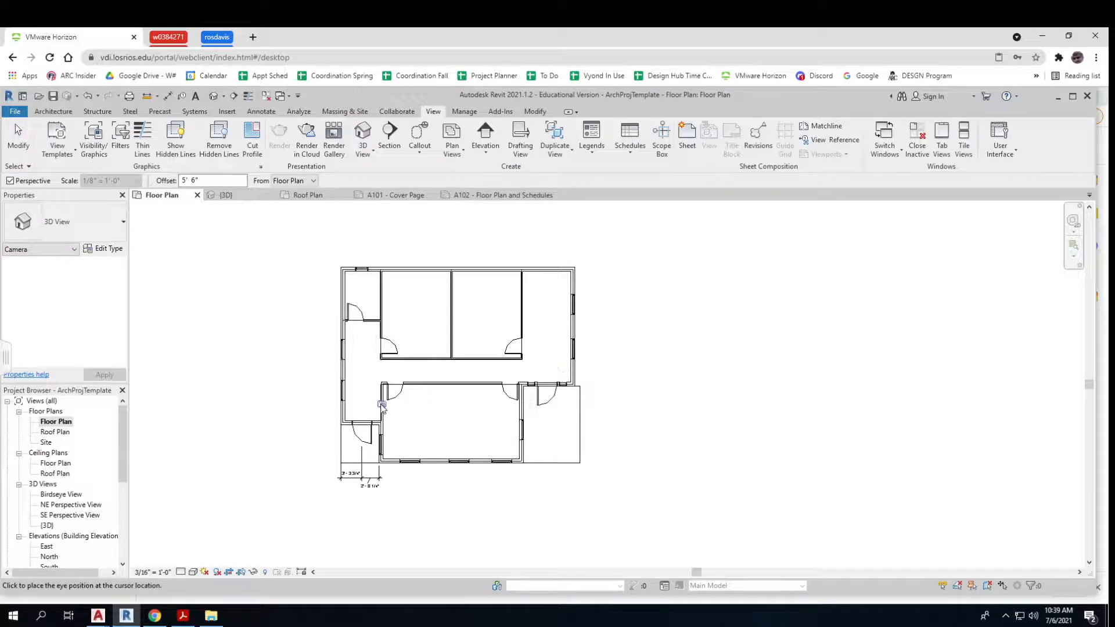
{"action": "left_click", "coordinate": [672, 528]}
{"action": "left_click", "coordinate": [395, 328]}
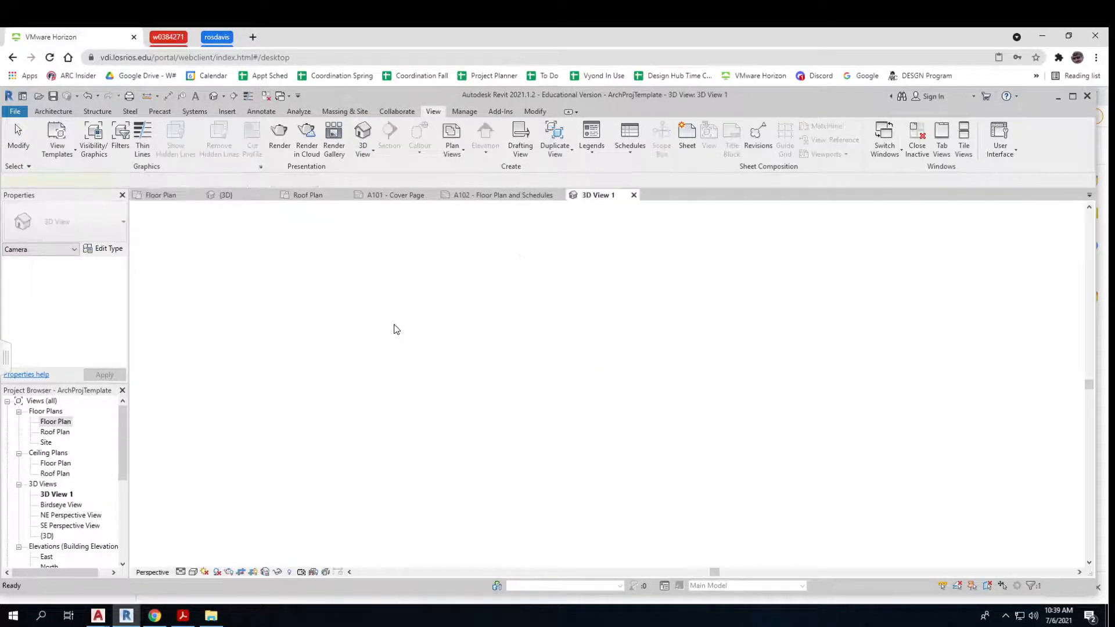
From the floor plan, create a second camera view with the eye in the northeast room, looking southwest past the east entry door.
{"action": "double_click", "coordinate": [65, 423]}
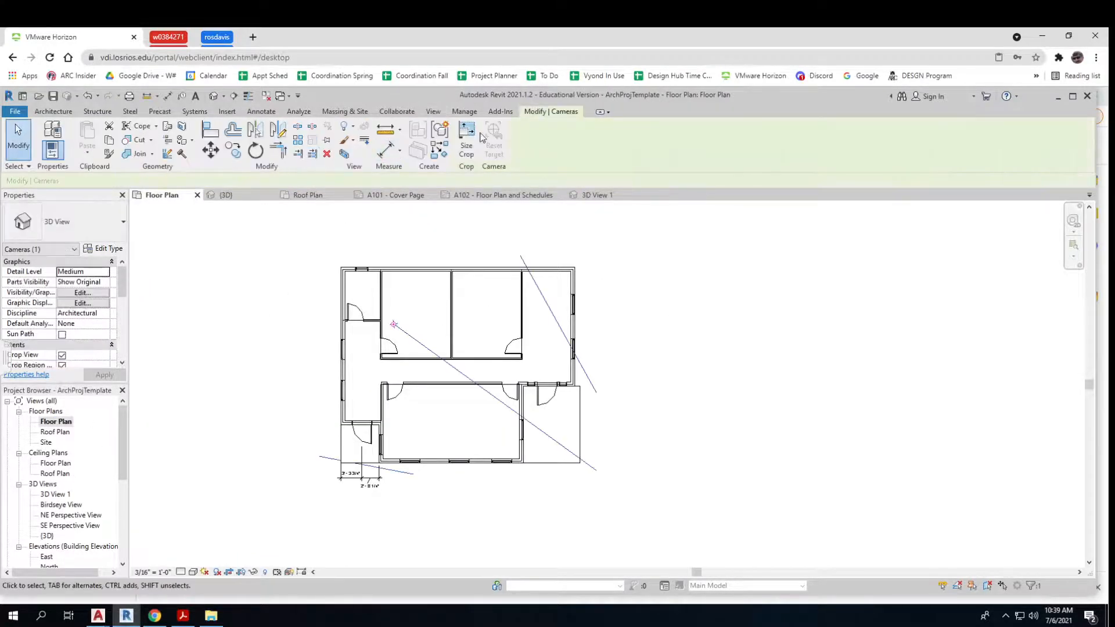
{"action": "left_click", "coordinate": [434, 112]}
{"action": "left_click", "coordinate": [363, 152]}
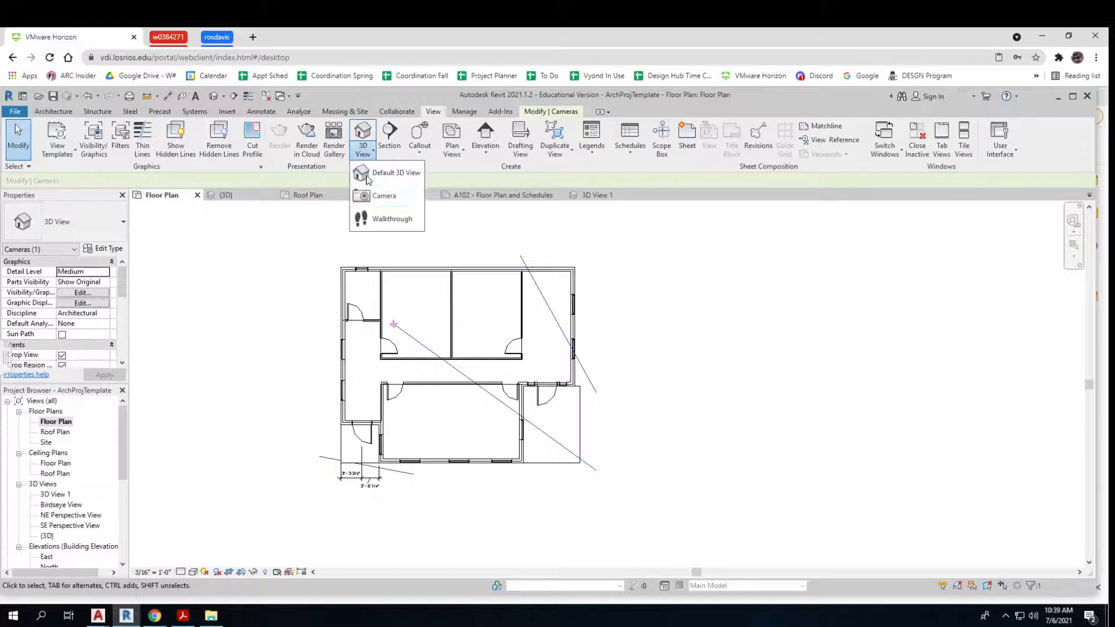
{"action": "left_click", "coordinate": [383, 196]}
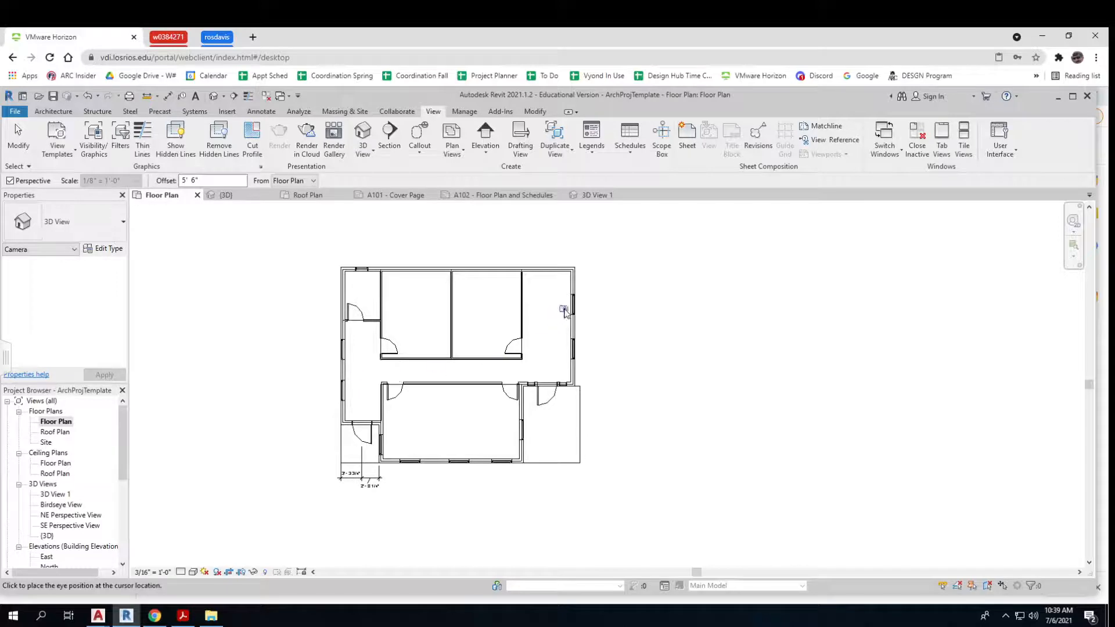
{"action": "left_click", "coordinate": [509, 426]}
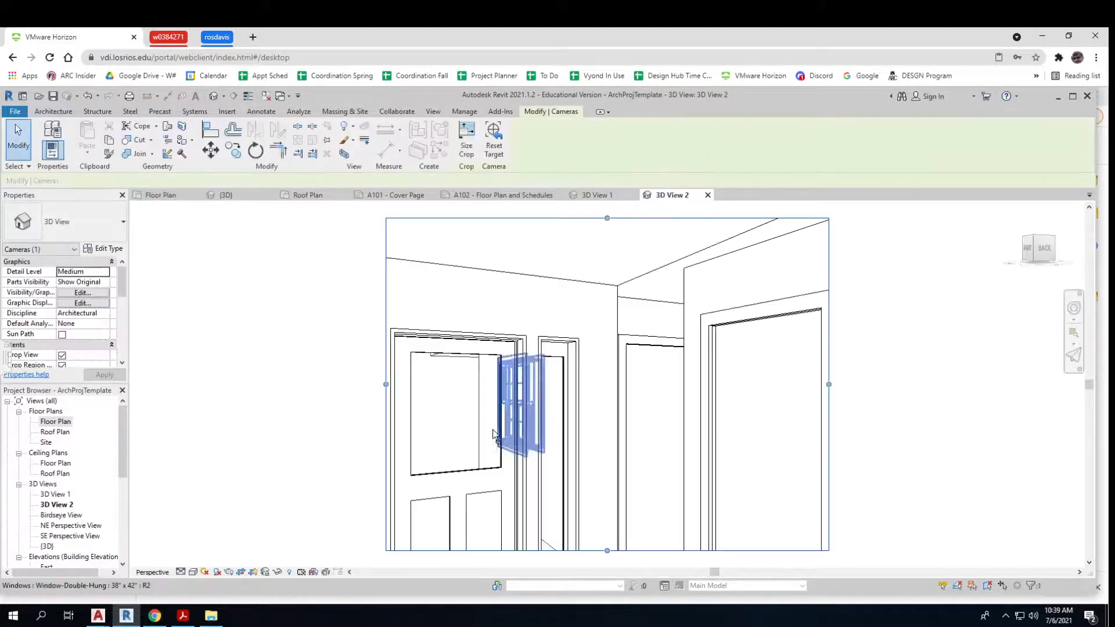
Enlarge the interior camera view's crop region on both sides and downward to take in the floor, entry door and side window.
{"action": "scroll", "coordinate": [493, 431], "scroll_direction": "down", "scroll_amount": 5}
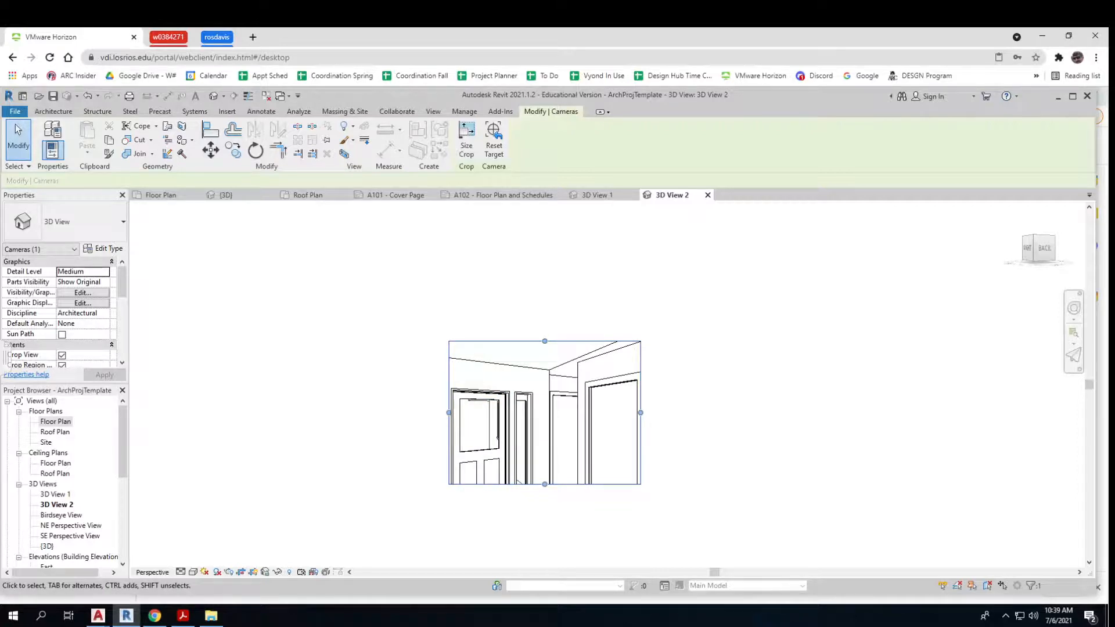
{"action": "left_click_drag", "start_coordinate": [640, 413], "coordinate": [723, 412]}
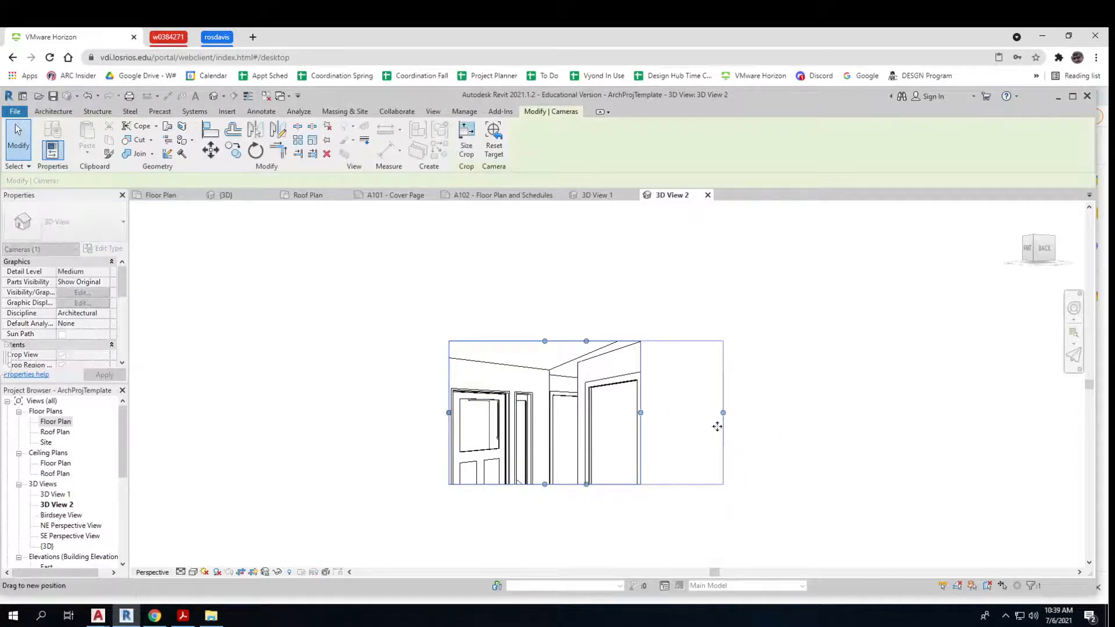
{"action": "left_click_drag", "start_coordinate": [587, 487], "coordinate": [587, 561]}
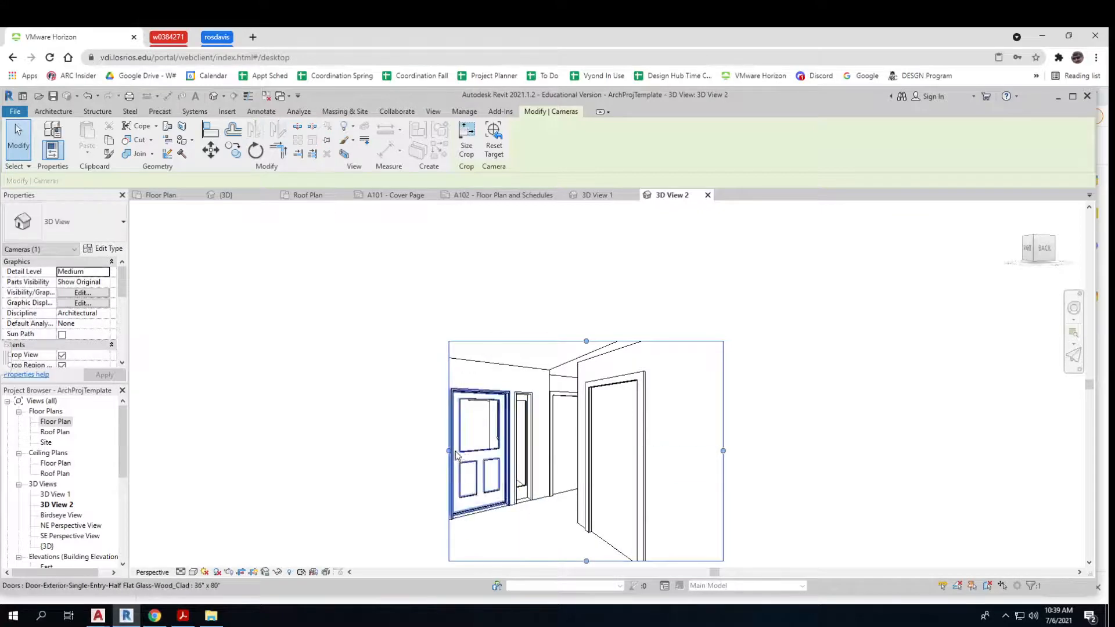
{"action": "left_click_drag", "start_coordinate": [449, 451], "coordinate": [344, 454]}
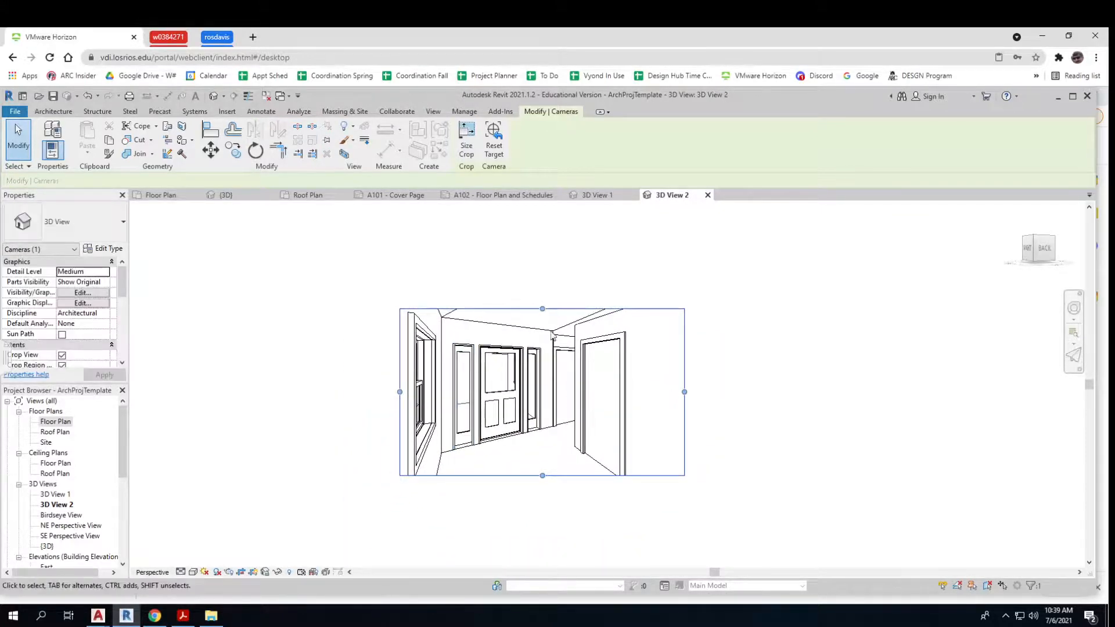
Draw a building section line across the floor plan's northern rooms, from outside the west wall to beyond the east wall.
{"action": "double_click", "coordinate": [56, 422]}
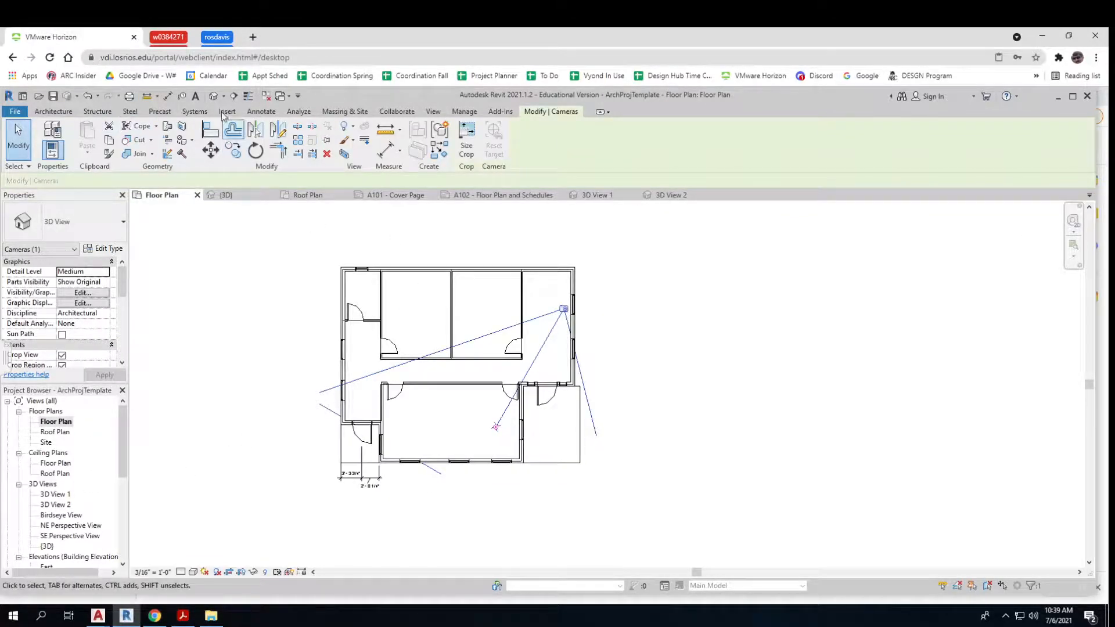
{"action": "left_click", "coordinate": [434, 112]}
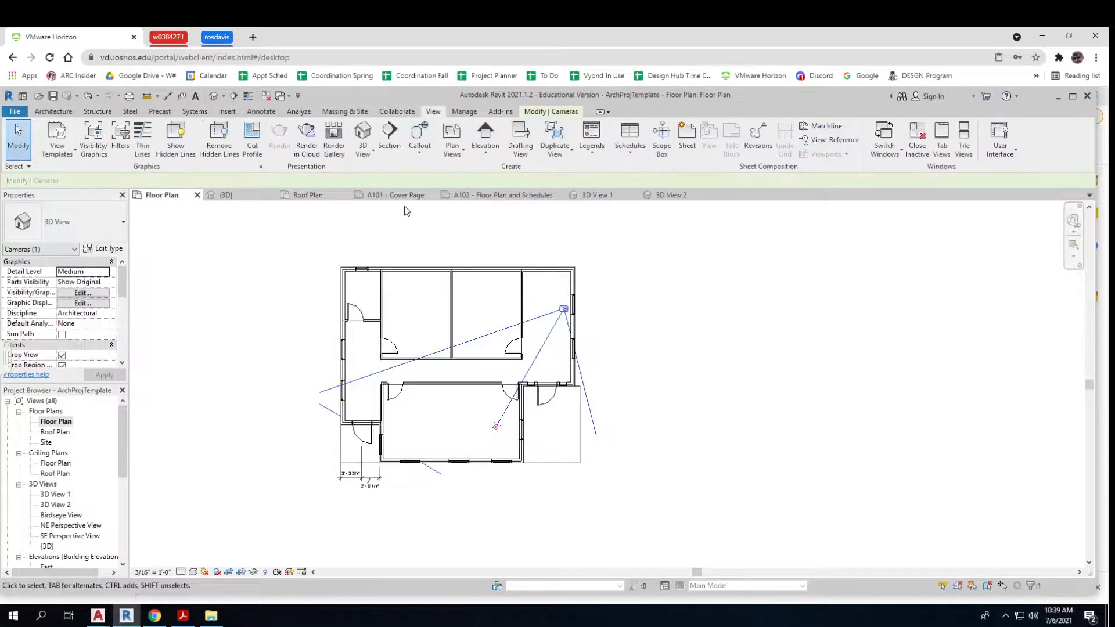
{"action": "left_click", "coordinate": [386, 141]}
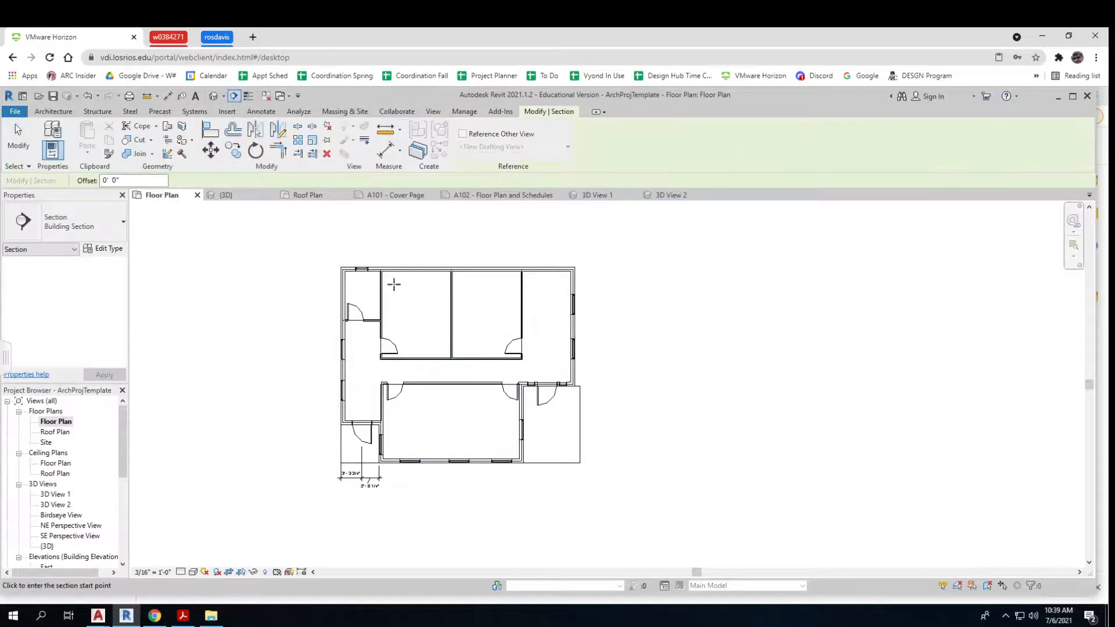
{"action": "left_click", "coordinate": [321, 291]}
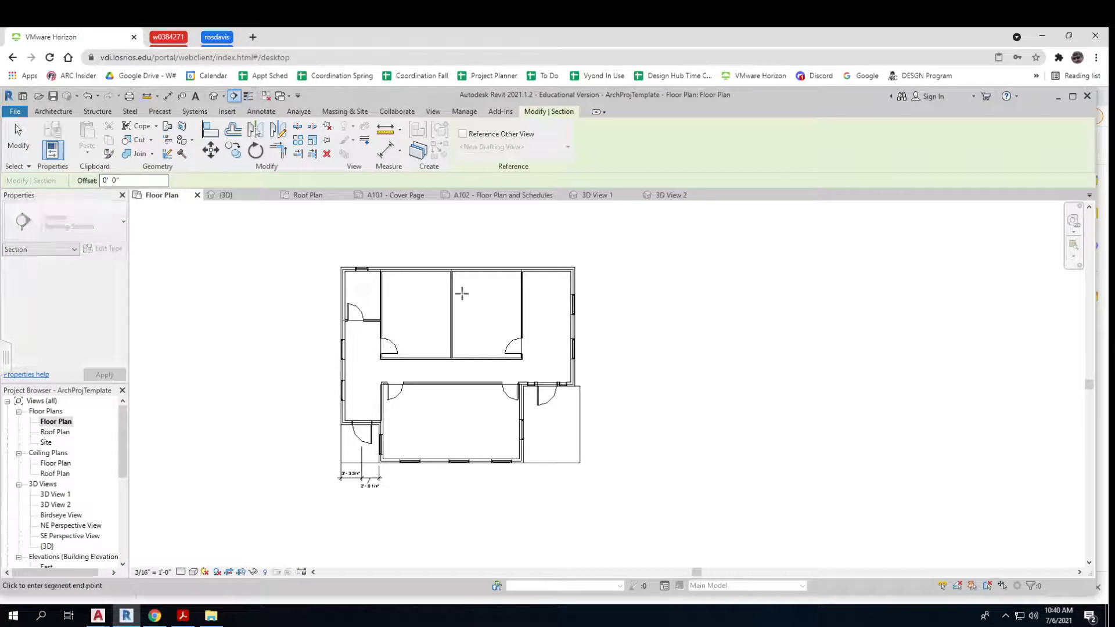
{"action": "left_click", "coordinate": [626, 291]}
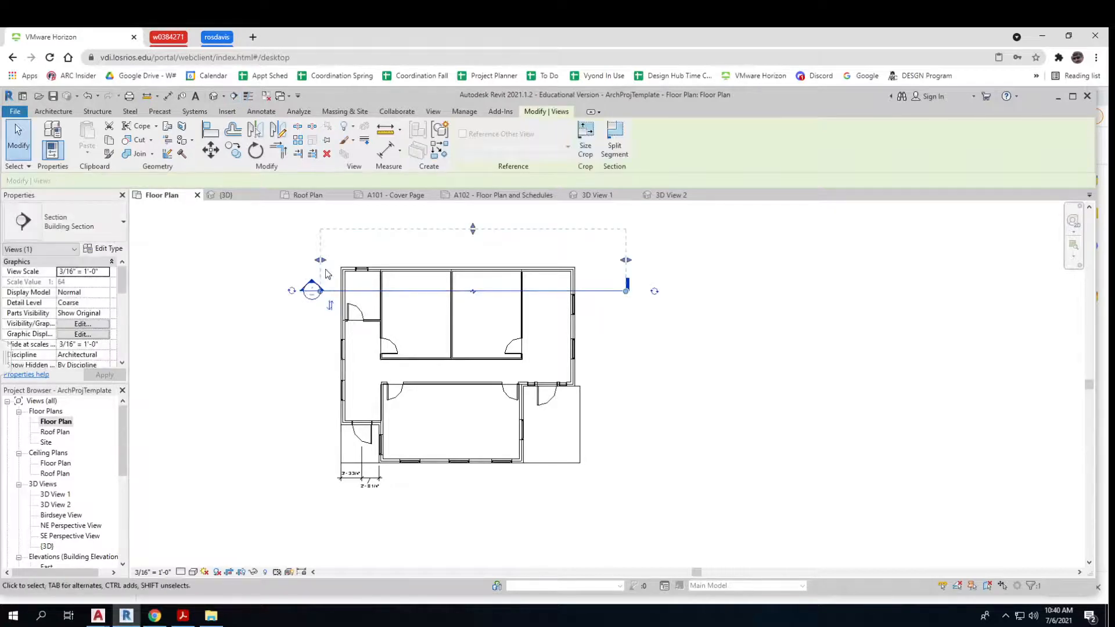
Flip the section to look south and extend its view depth past the corridor's north wall.
{"action": "left_click", "coordinate": [330, 307]}
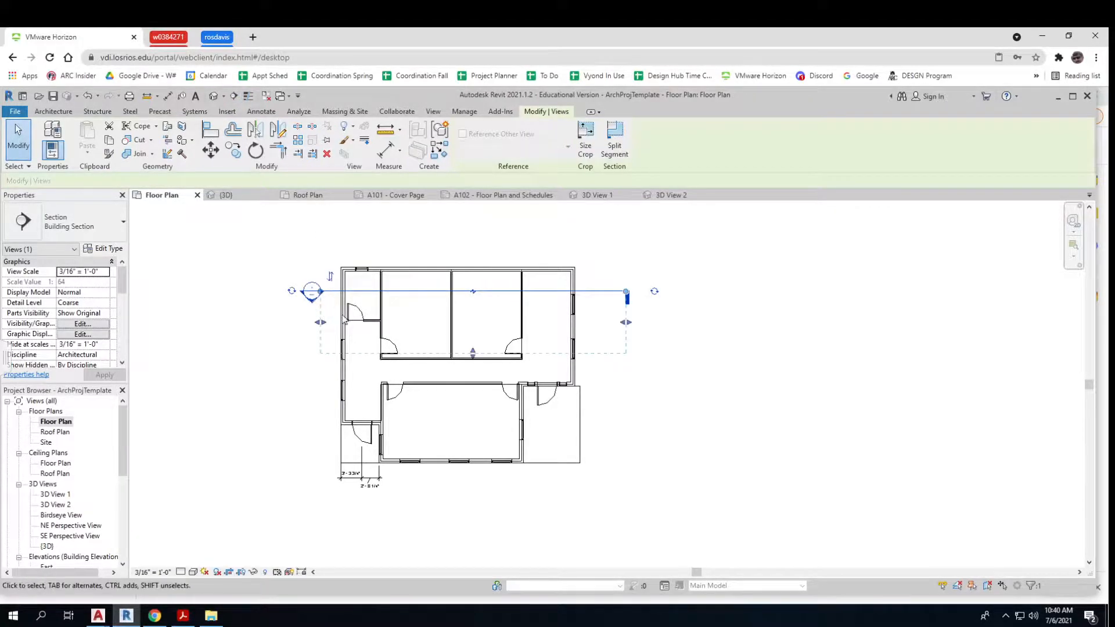
{"action": "left_click_drag", "start_coordinate": [472, 354], "coordinate": [456, 367]}
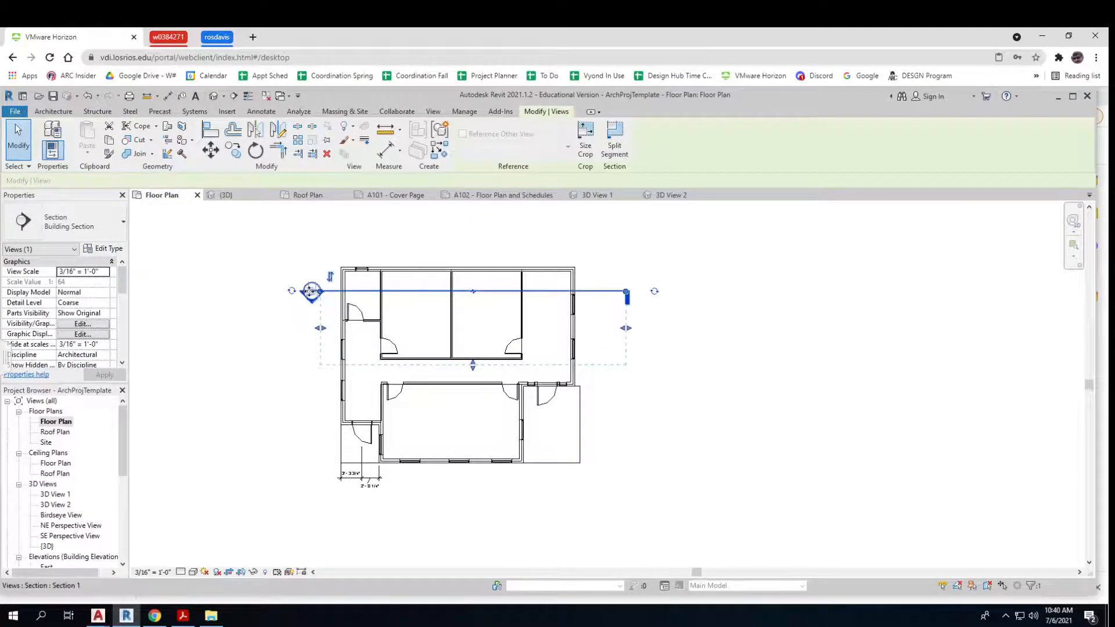
{"action": "left_click", "coordinate": [199, 381]}
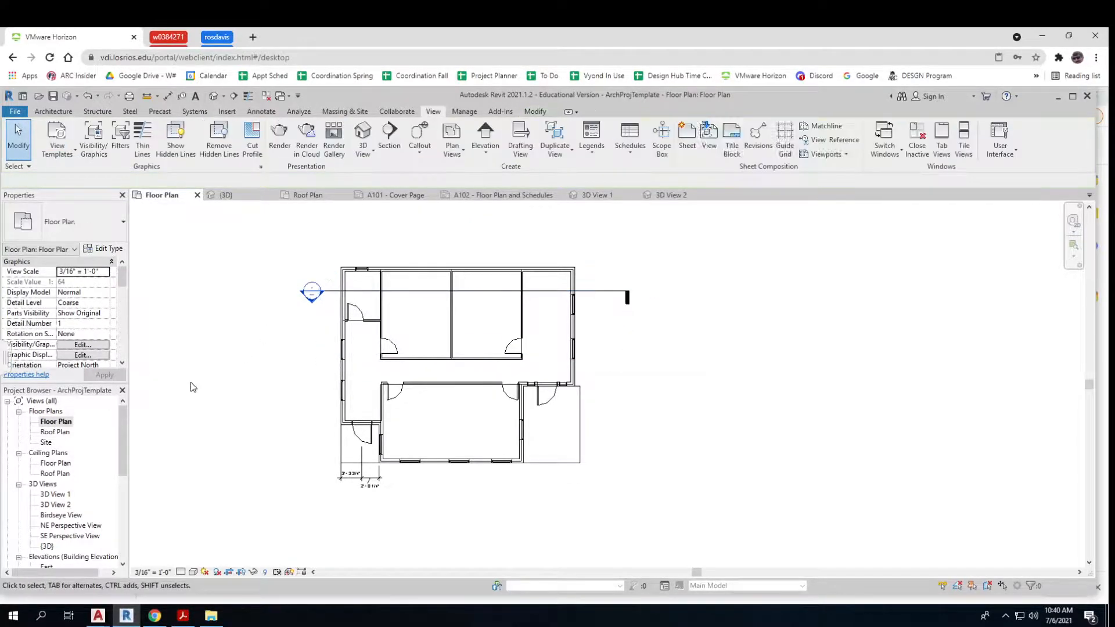
Open the new building section from its marker and examine the roof, walls, floor slab and levels.
{"action": "double_click", "coordinate": [312, 293]}
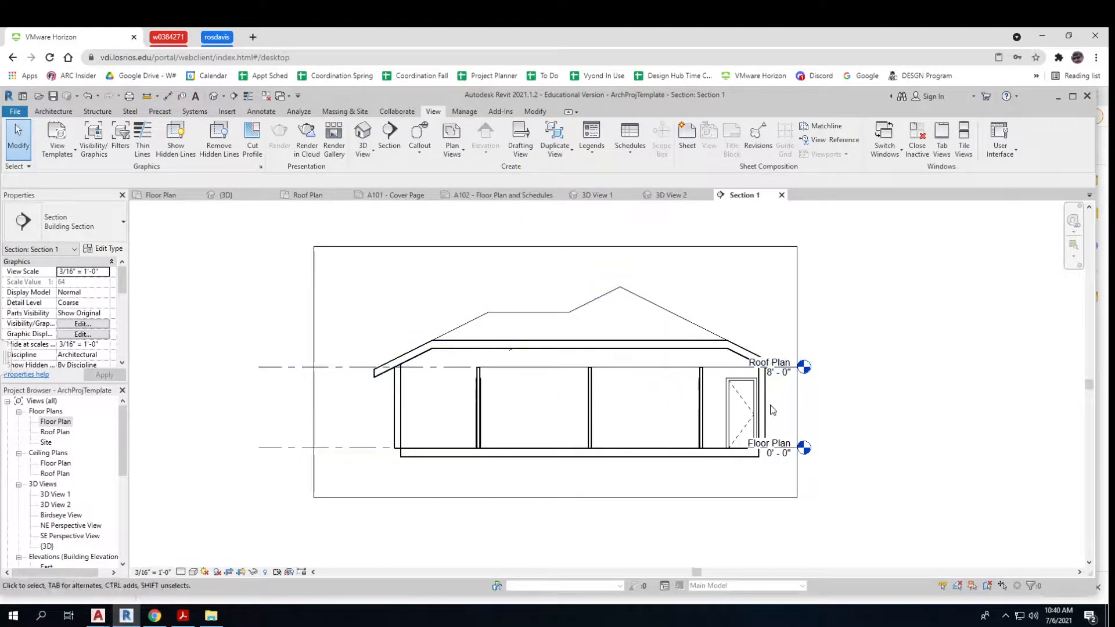
{"action": "scroll", "coordinate": [551, 393], "scroll_direction": "up", "scroll_amount": 2}
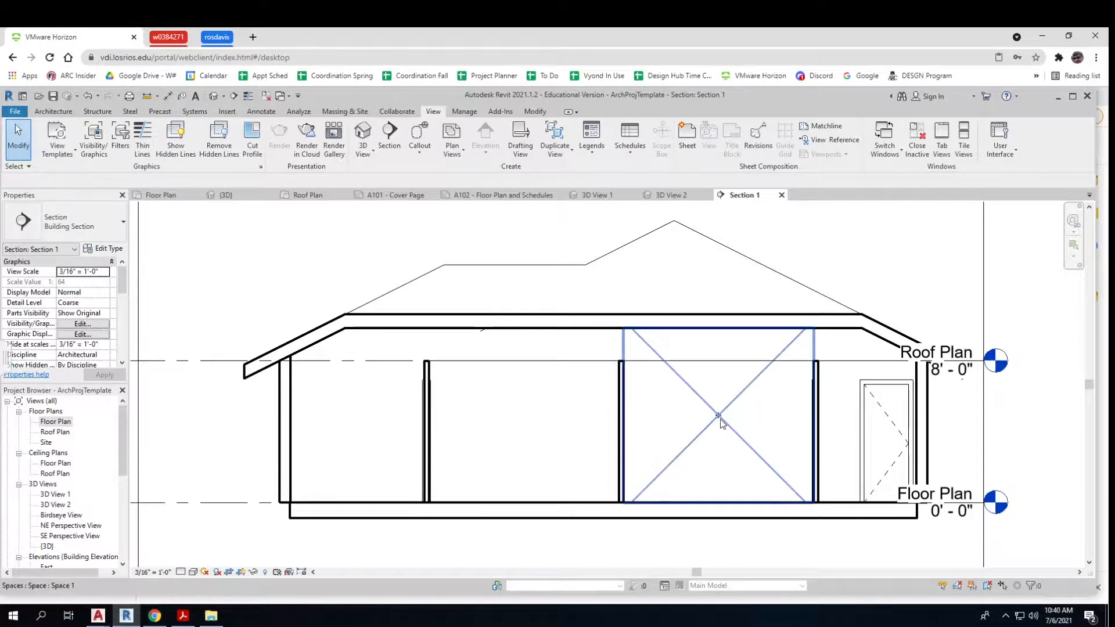
{"action": "scroll", "coordinate": [727, 419], "scroll_direction": "down", "scroll_amount": 1}
{"action": "middle_click_drag", "start_coordinate": [723, 419], "coordinate": [626, 394]}
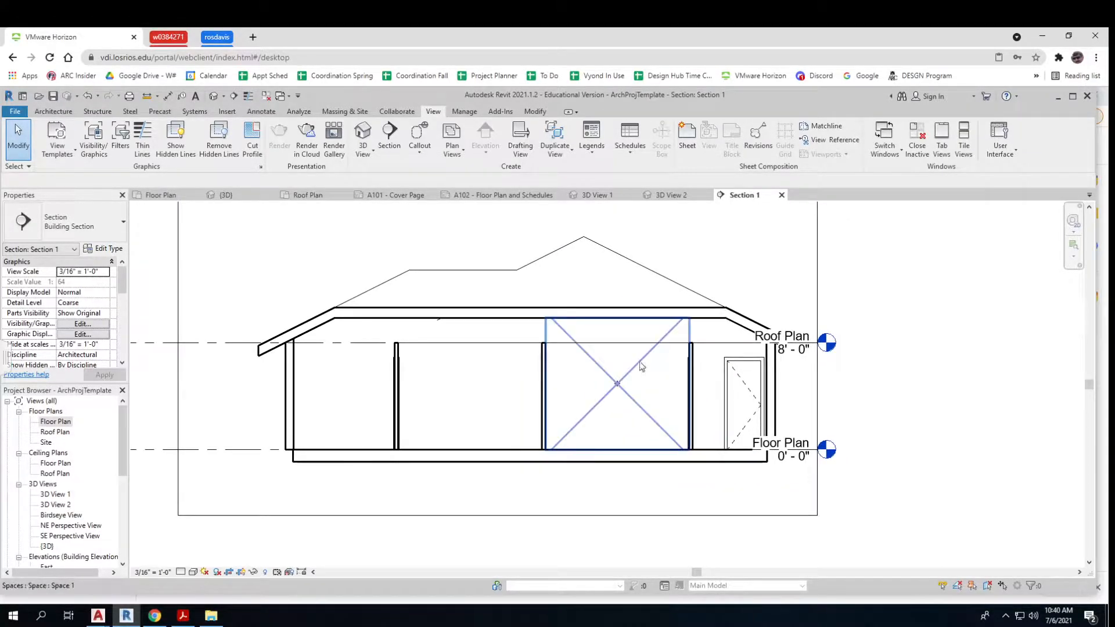
{"action": "scroll", "coordinate": [328, 429], "scroll_direction": "down", "scroll_amount": 1}
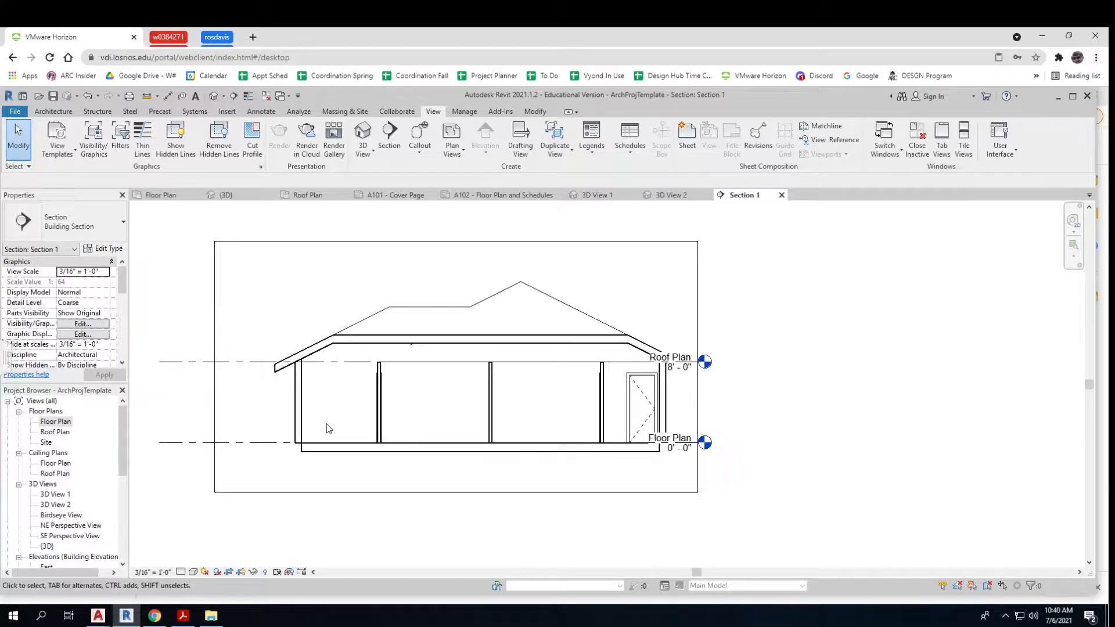
{"action": "scroll", "coordinate": [328, 429], "scroll_direction": "down", "scroll_amount": 1}
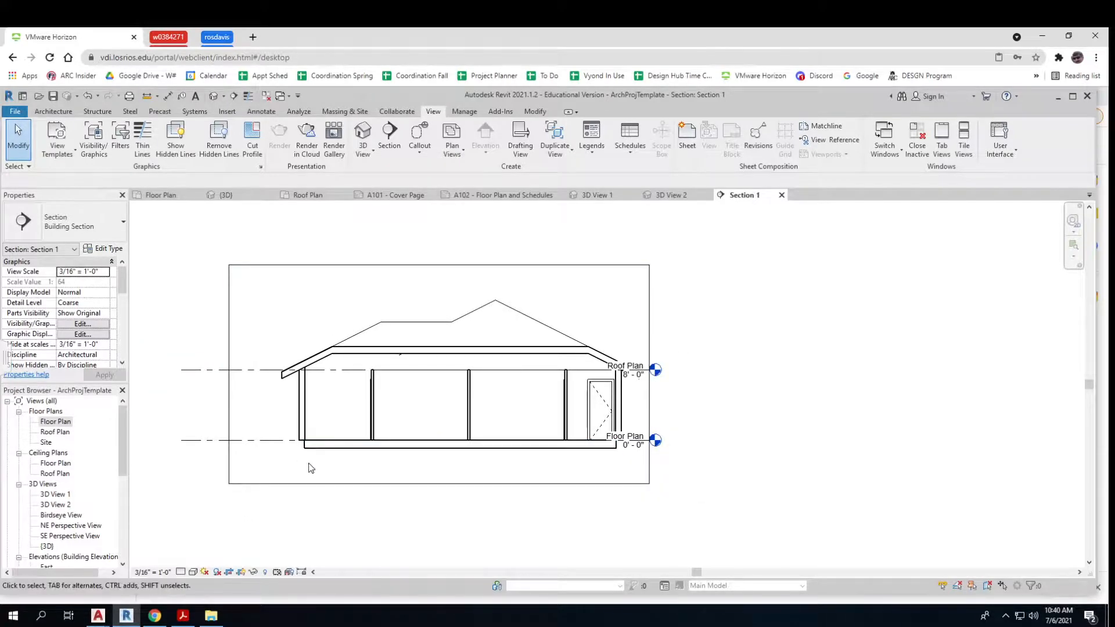
{"action": "scroll", "coordinate": [301, 451], "scroll_direction": "up", "scroll_amount": 2}
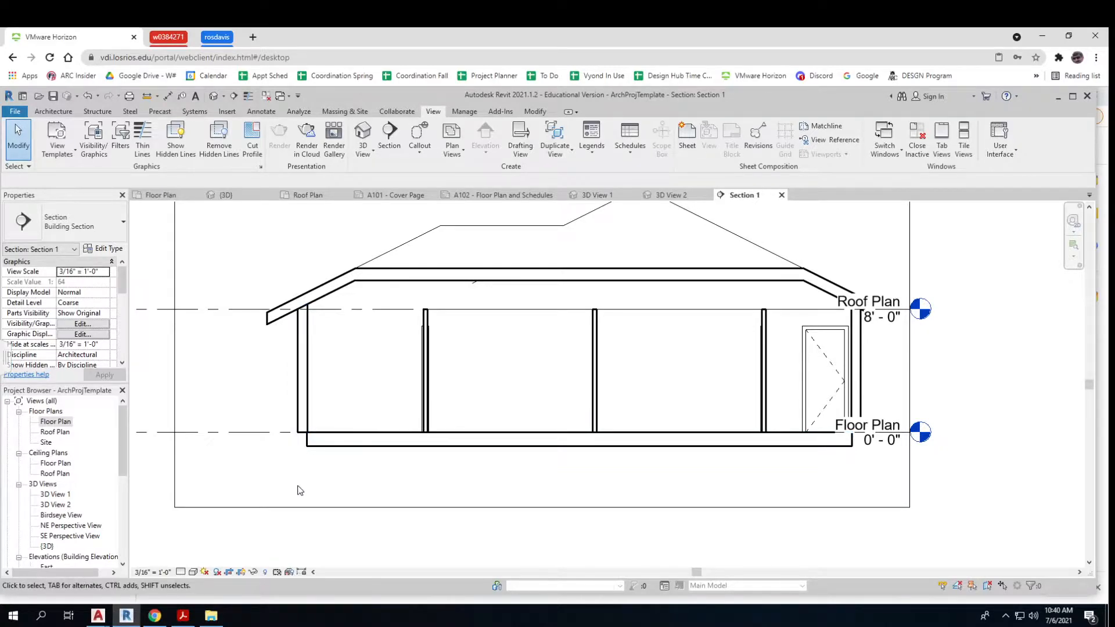
{"action": "scroll", "coordinate": [597, 457], "scroll_direction": "down", "scroll_amount": 1}
{"action": "middle_click_drag", "start_coordinate": [601, 459], "coordinate": [604, 476]}
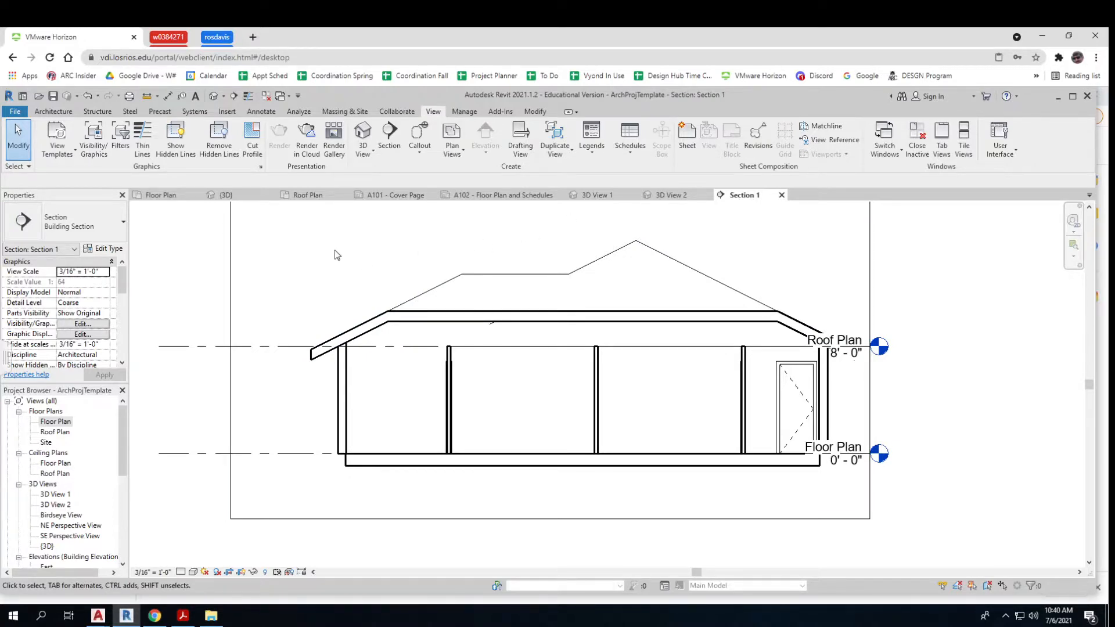
{"action": "scroll", "coordinate": [640, 259], "scroll_direction": "down", "scroll_amount": 1}
{"action": "middle_click_drag", "start_coordinate": [640, 259], "coordinate": [610, 307]}
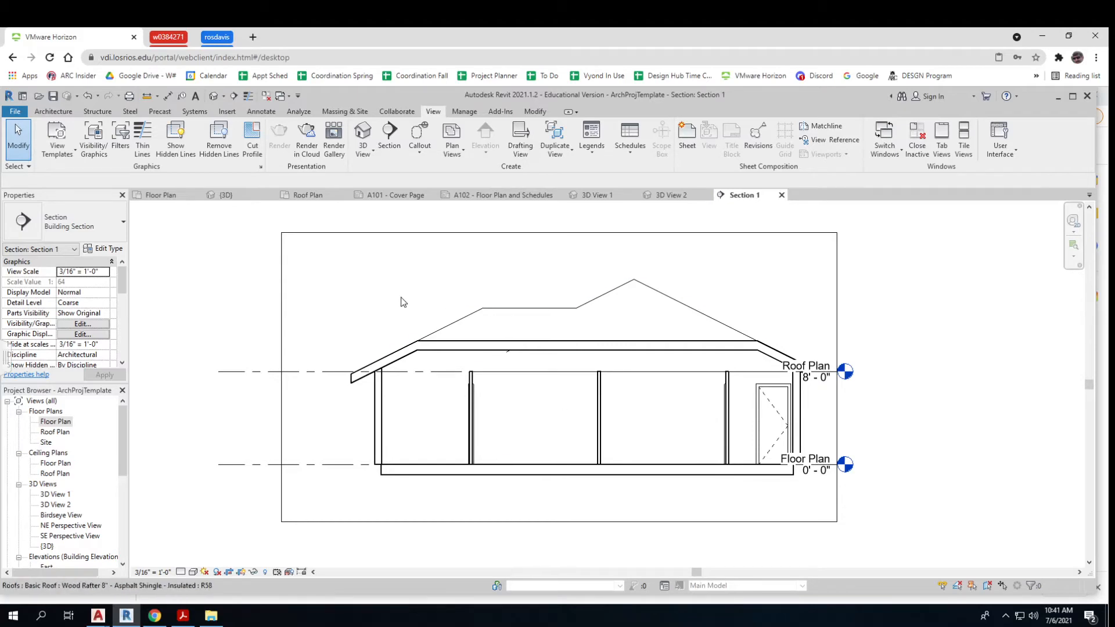
Minimize the Revit session to return to the Mechanical Read Me document in Google Docs.
{"action": "left_click", "coordinate": [1059, 97]}
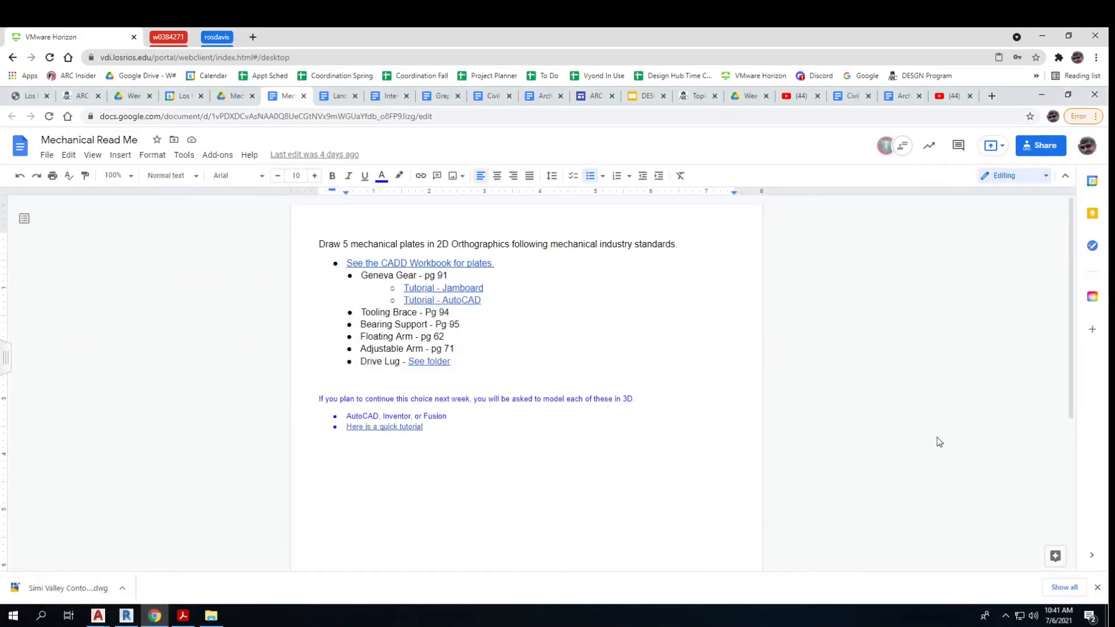